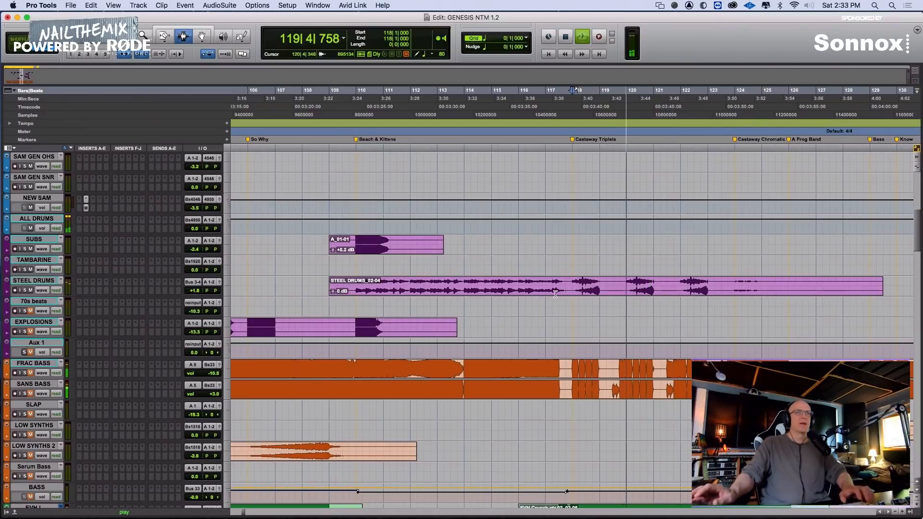
# Separate the steel drums clip from bar 110 to bar 118 and raise that section's clip gain to +1.7 dB
pyautogui.press('space')
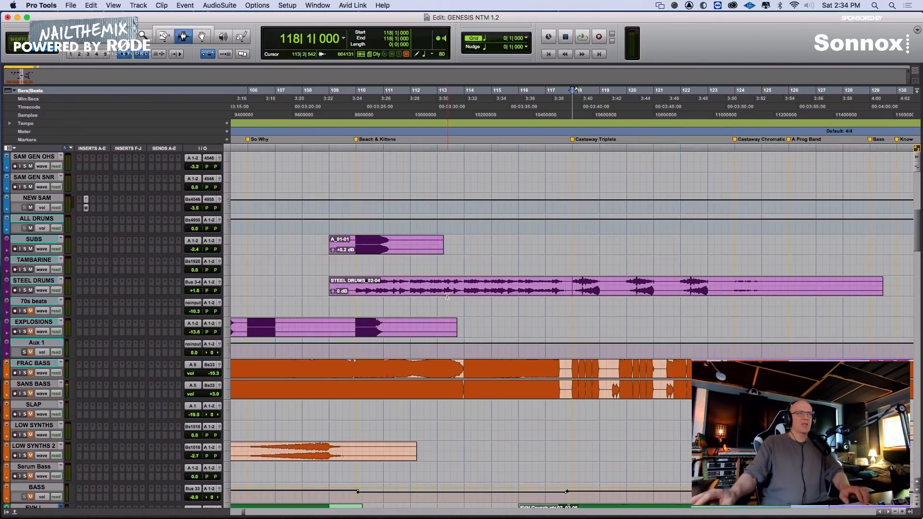
pyautogui.moveTo(355, 289); pyautogui.dragTo(566, 293)
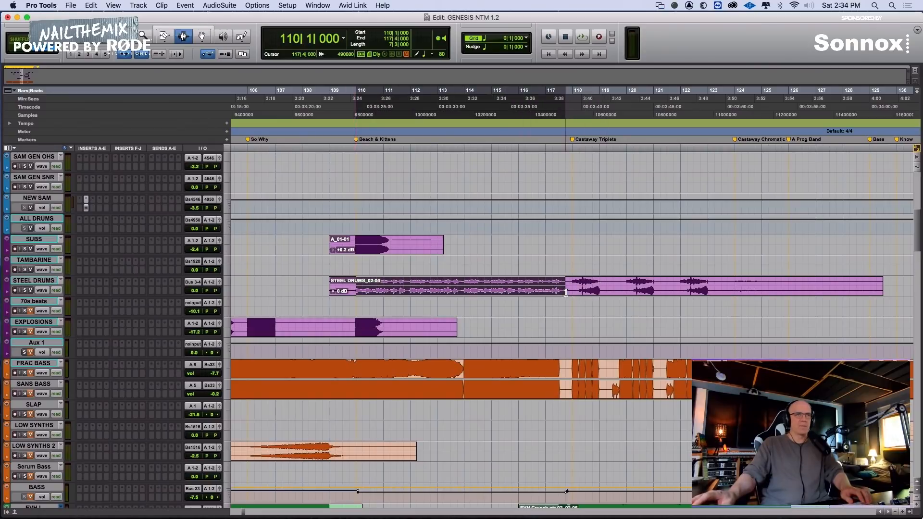
pyautogui.press('space')
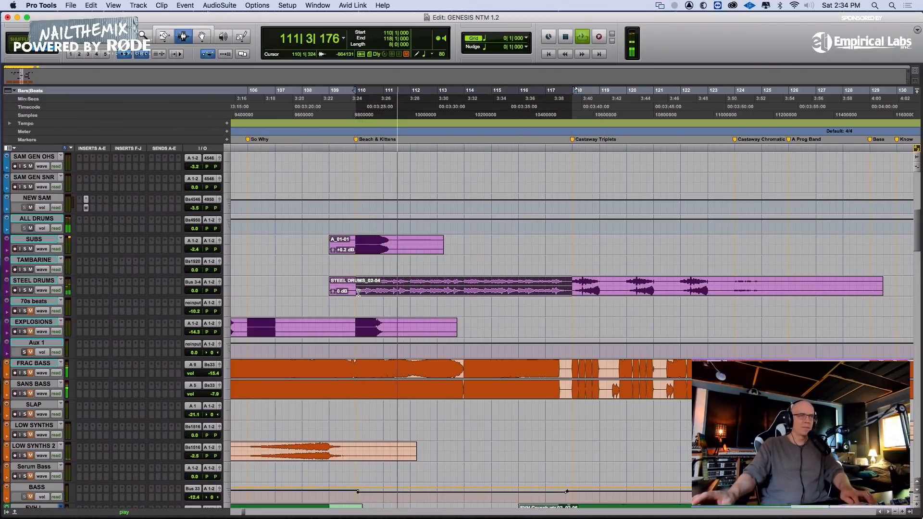
pyautogui.press('super+e')
pyautogui.moveTo(359, 291); pyautogui.dragTo(357, 279)
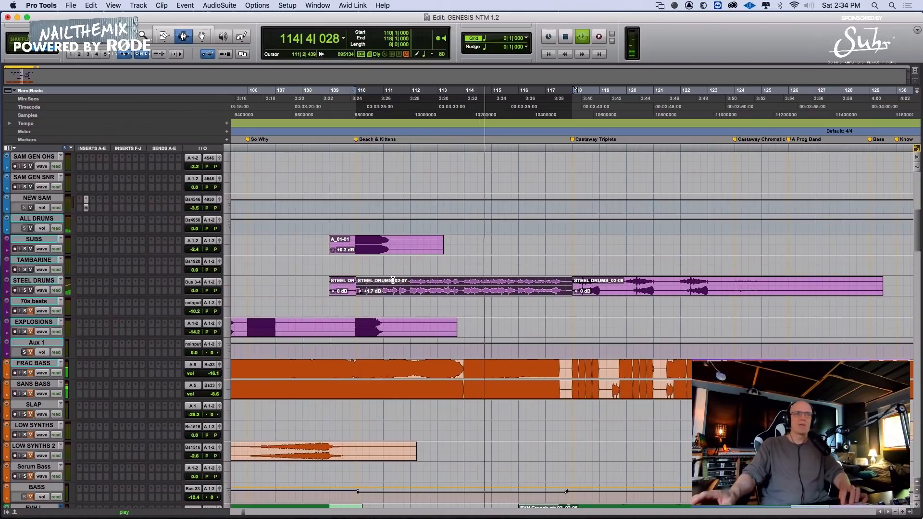
# Select the steel drums from bar 118 to bar 123 and separate that range into its own clip
pyautogui.click(573, 289)
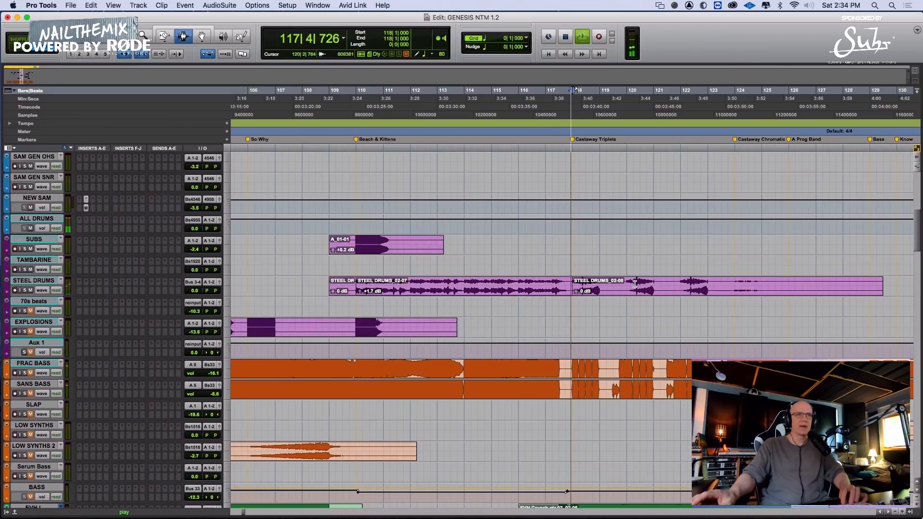
pyautogui.press('space')
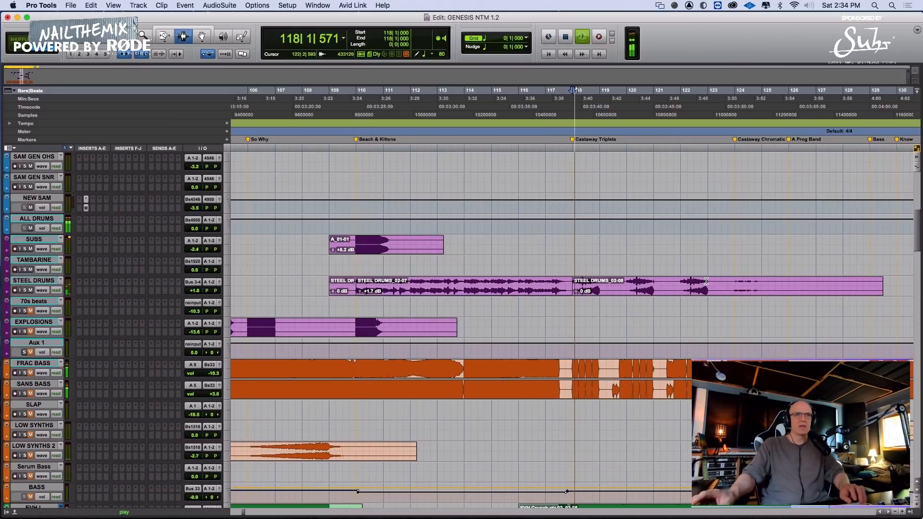
pyautogui.keyDown('shift'); pyautogui.click(713, 284); pyautogui.keyUp('shift')
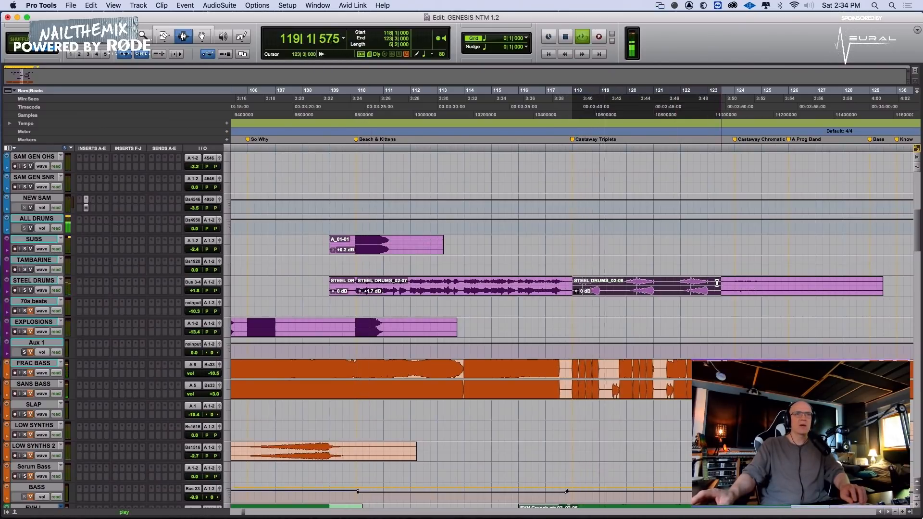
pyautogui.keyDown('shift'); pyautogui.click(708, 284); pyautogui.keyUp('shift')
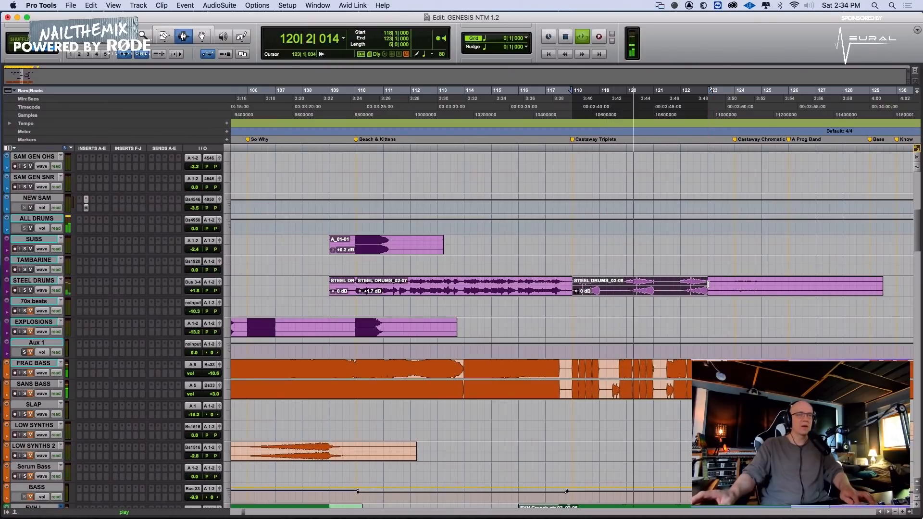
pyautogui.press('super+e')
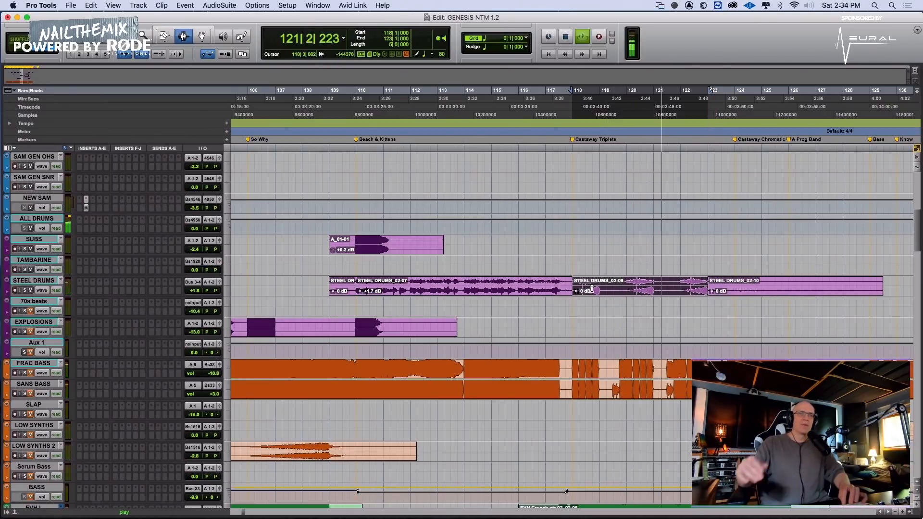
# Lower the clip gain of the steel drums section from bar 118 to 123 to -2.3 dB and play it back
pyautogui.press('space')
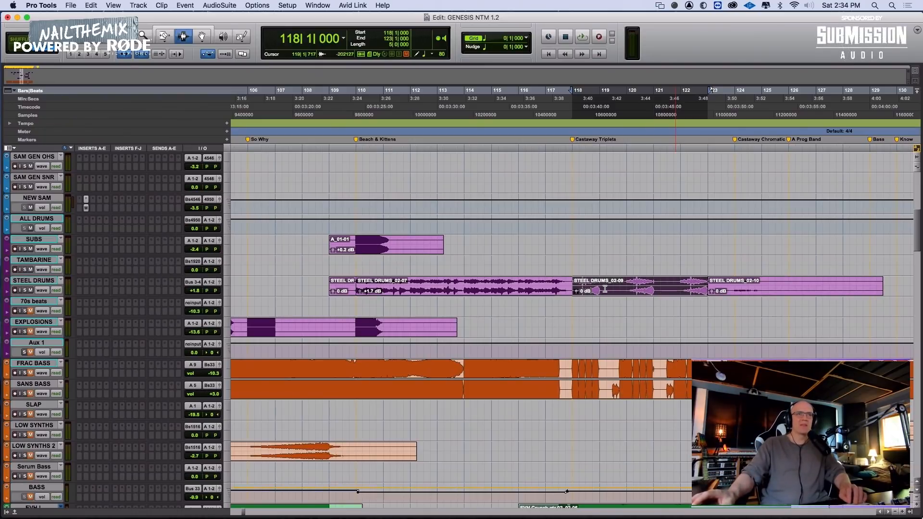
pyautogui.moveTo(577, 295); pyautogui.dragTo(574, 315)
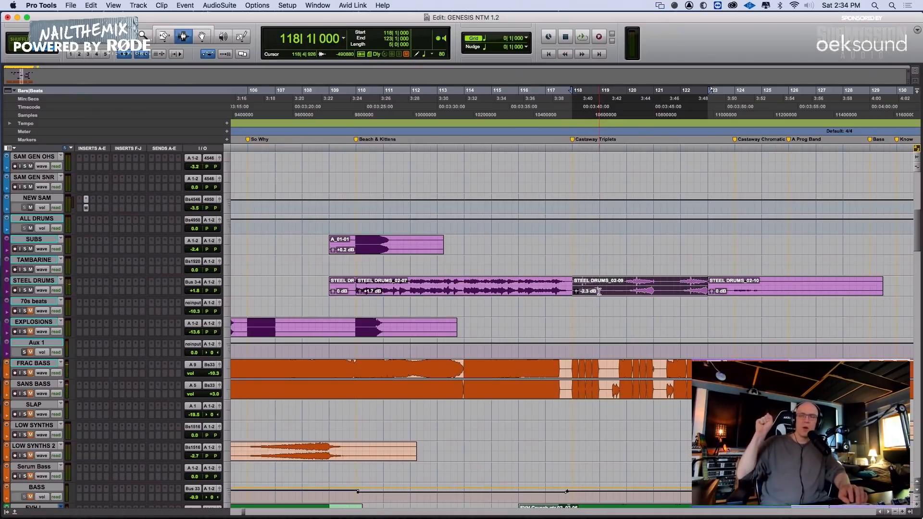
pyautogui.press('space')
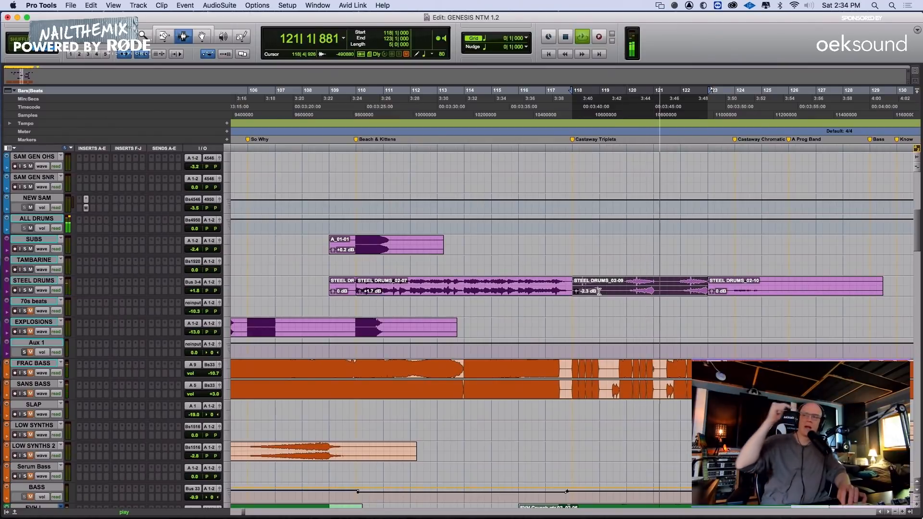
pyautogui.press('space')
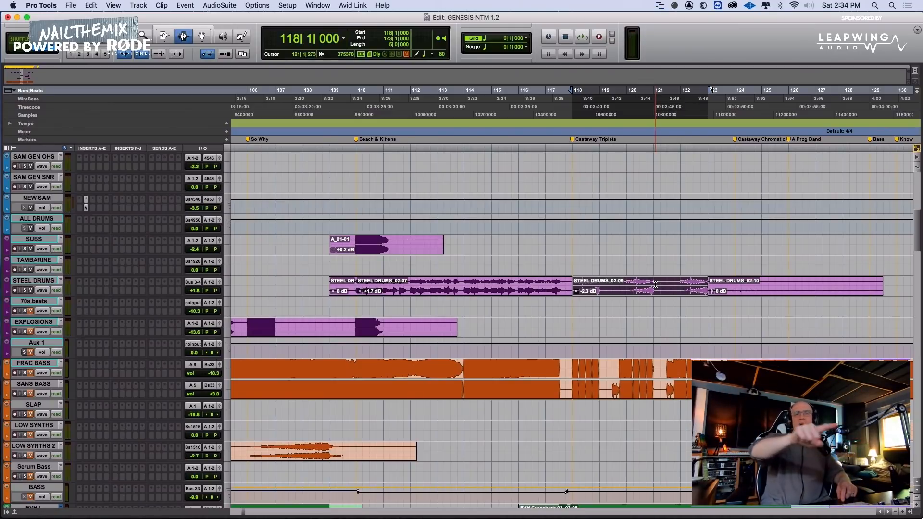
# Separate the steel drums from 119|3 to 121|3 and set that middle clip's gain to -2.0 dB
pyautogui.press('space')
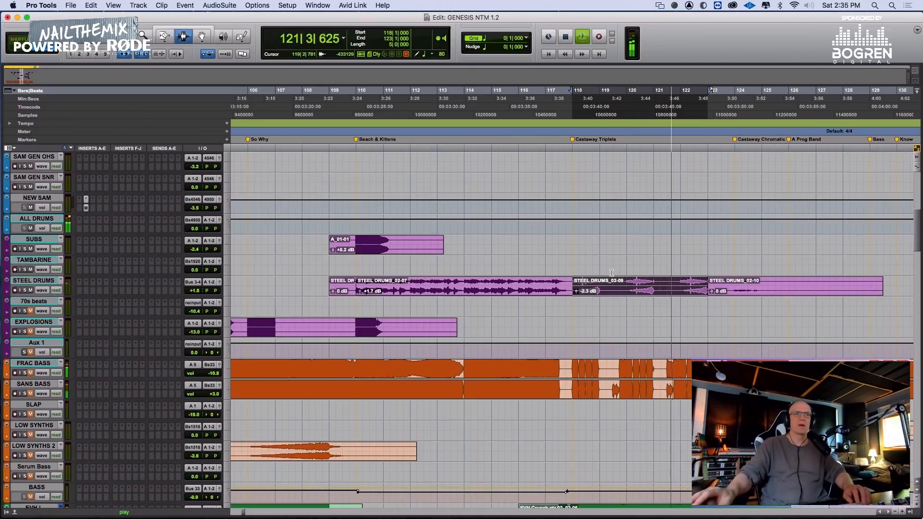
pyautogui.click(618, 287)
pyautogui.moveTo(619, 287); pyautogui.dragTo(669, 286)
pyautogui.press('super+e')
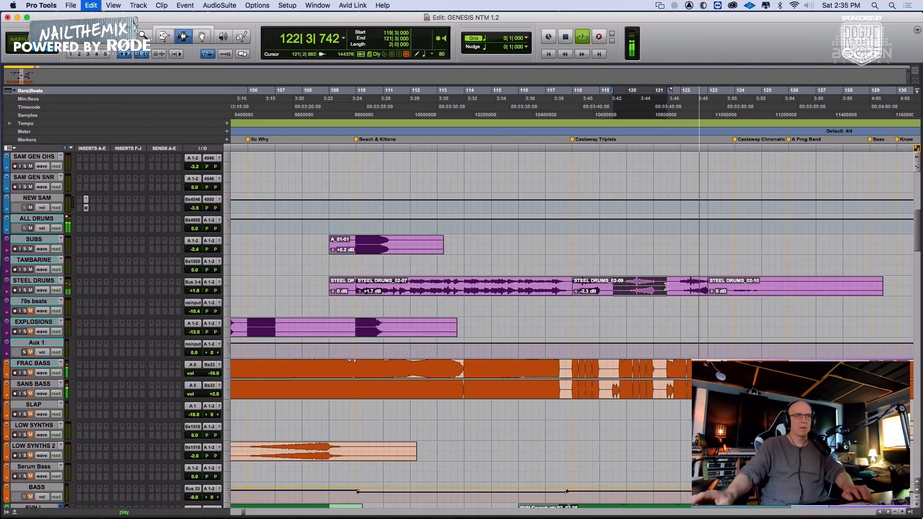
pyautogui.moveTo(617, 291); pyautogui.dragTo(617, 289)
pyautogui.press('super+bracketleft')
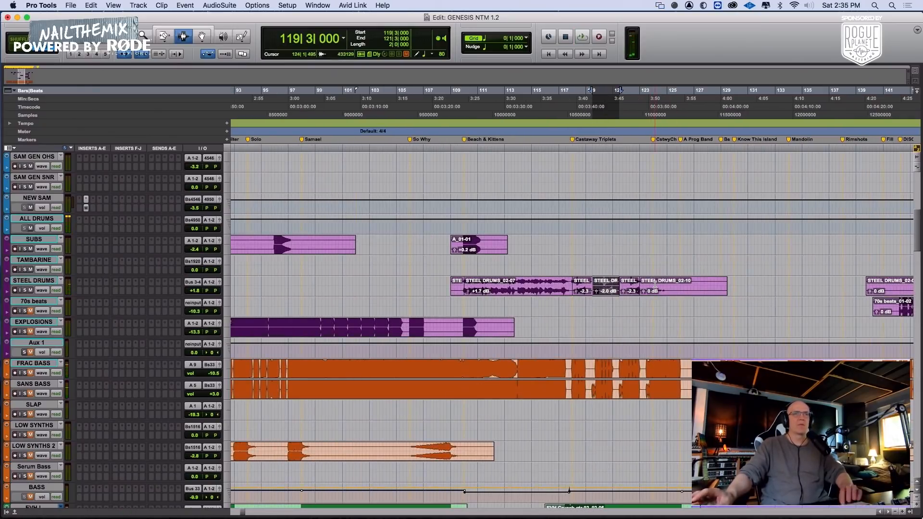
# Delete the silent steel drums clip that starts at 139|4, just before the DISCO marker
pyautogui.click(655, 283)
pyautogui.press('space')
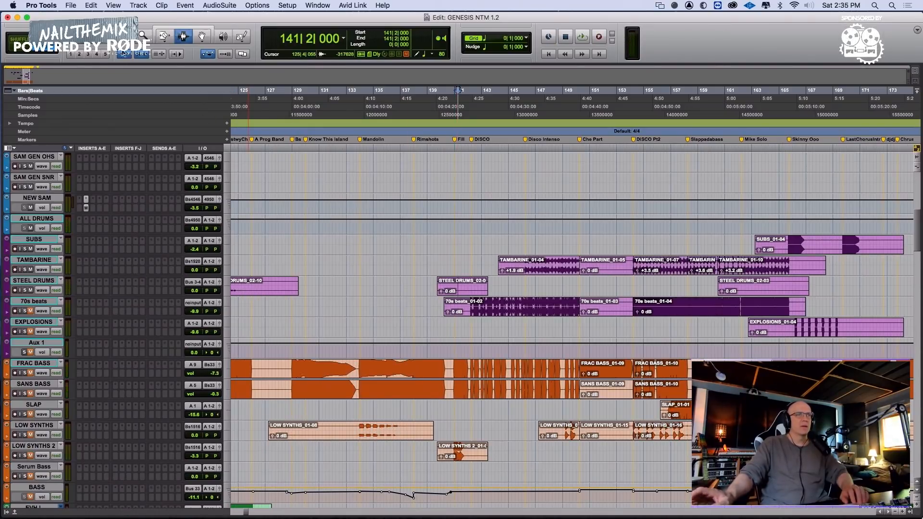
pyautogui.doubleClick(478, 290)
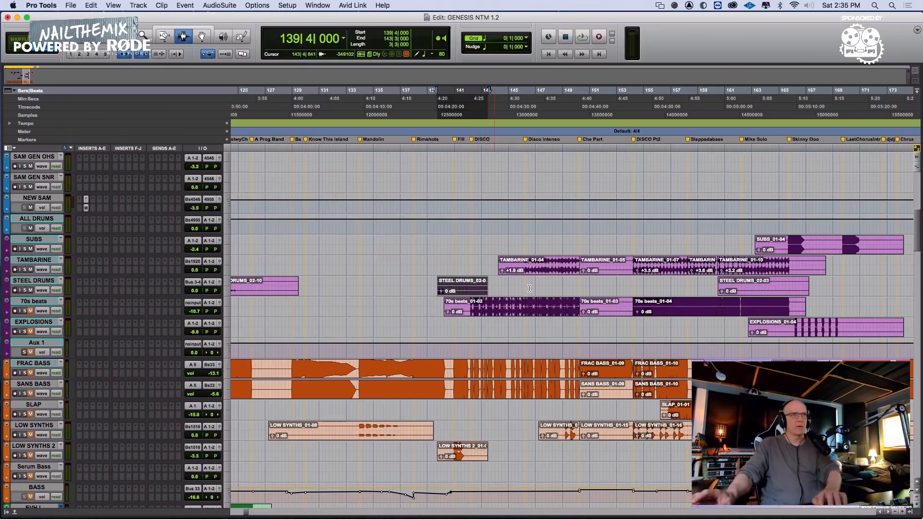
pyautogui.press('Delete')
# Audition the song around bar 161 and delete the silent STEEL DRUMS_02-03 clip there
pyautogui.hscroll(3, 742, 287)
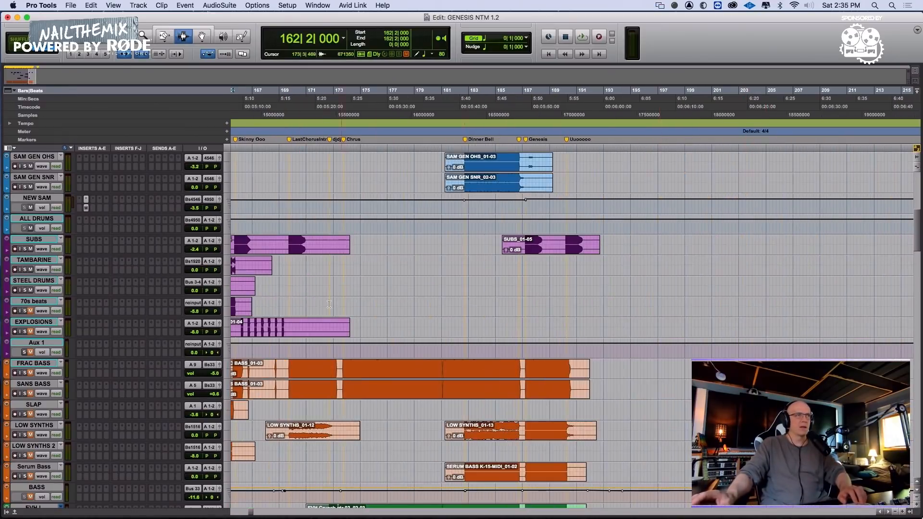
pyautogui.hscroll(-2, 389, 299)
pyautogui.press('space')
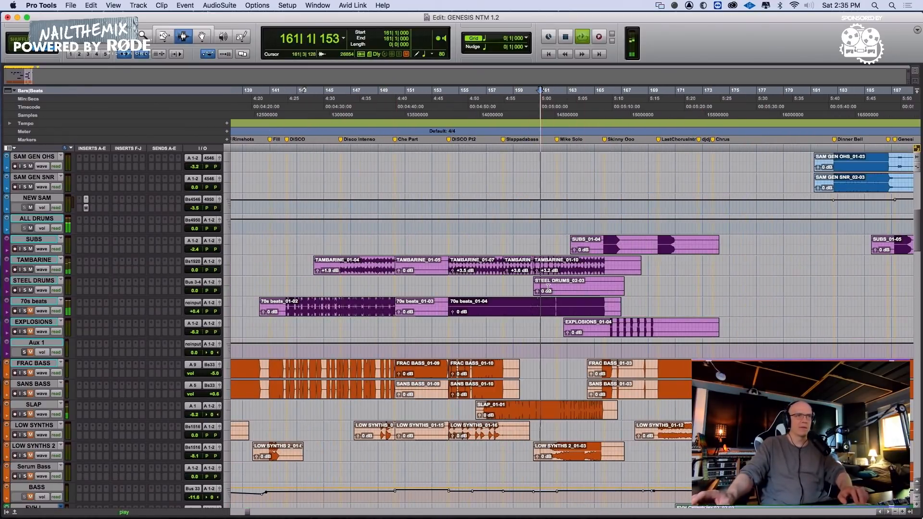
pyautogui.doubleClick(548, 288)
pyautogui.press('Delete')
# Remove the empty tail of the last steel drums clip from bar 127 onward
pyautogui.press('r')
pyautogui.press('r')
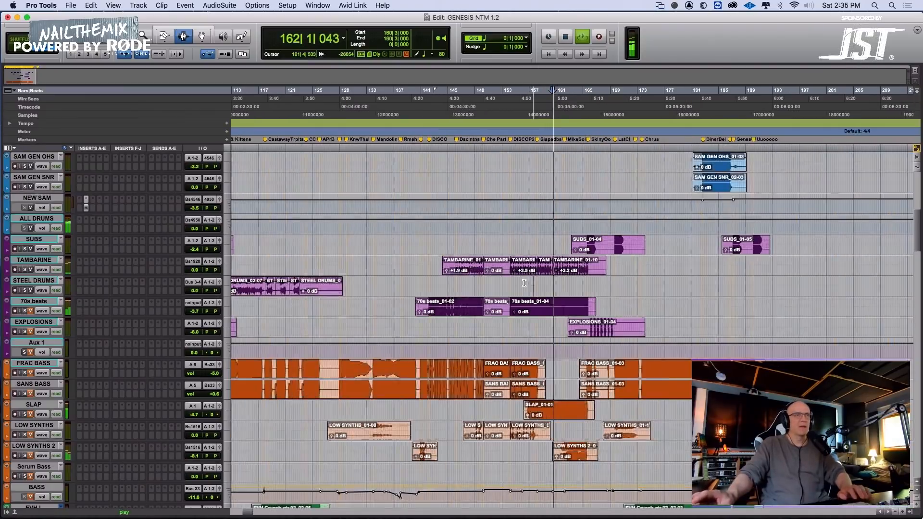
pyautogui.press('space')
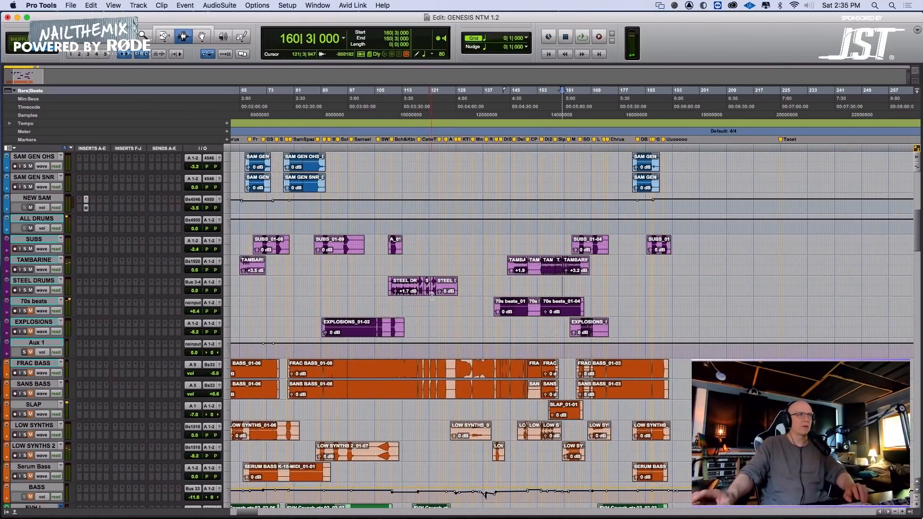
pyautogui.hscroll(-2, 431, 296)
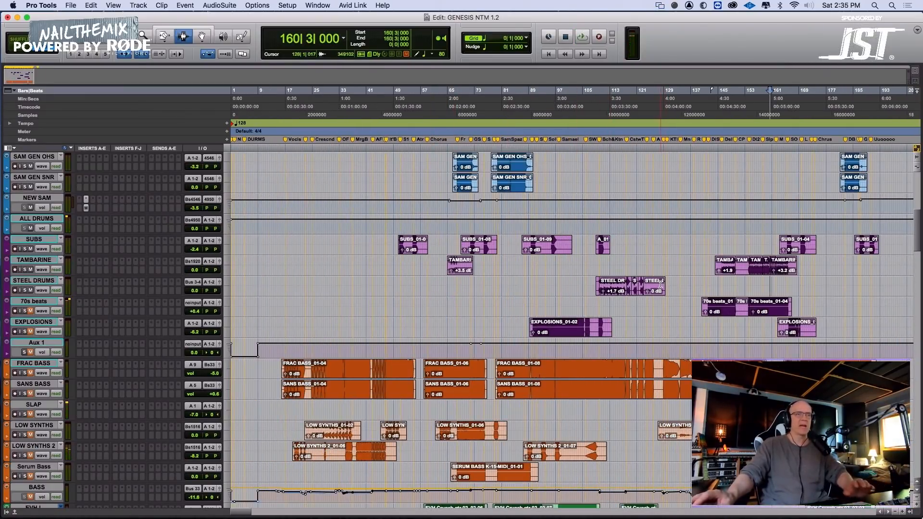
pyautogui.press('t')
pyautogui.press('t')
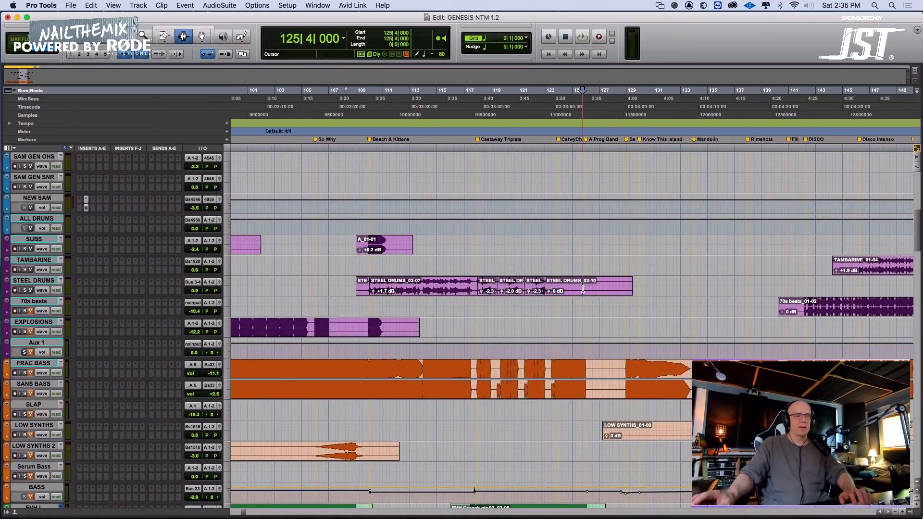
pyautogui.press('t')
pyautogui.click(608, 285)
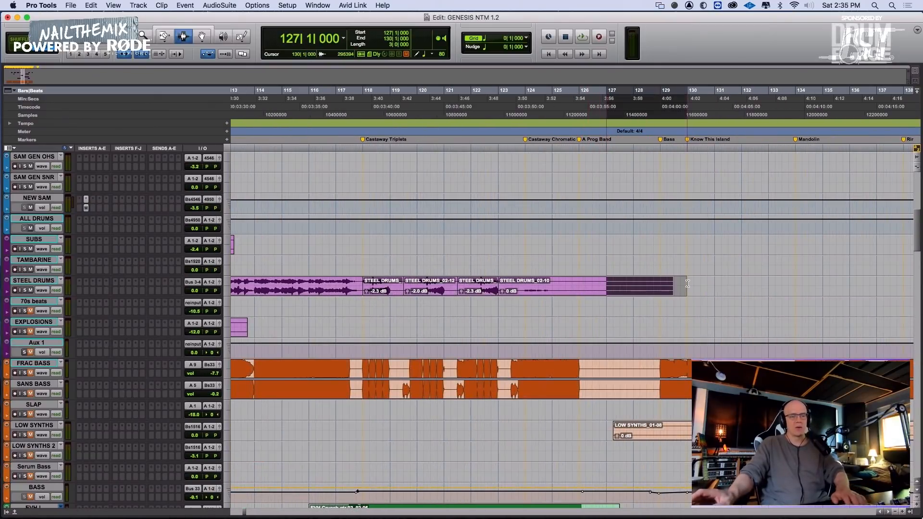
pyautogui.press('r')
pyautogui.press('r')
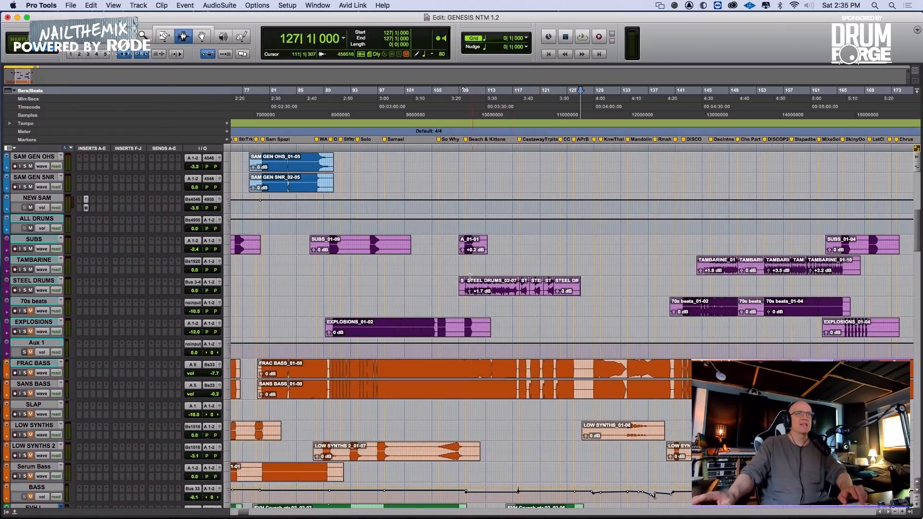
# Play the Beach & Kittens section from 109|4 to 118|1 and examine which tracks have clips there
pyautogui.moveTo(466, 270); pyautogui.dragTo(518, 292)
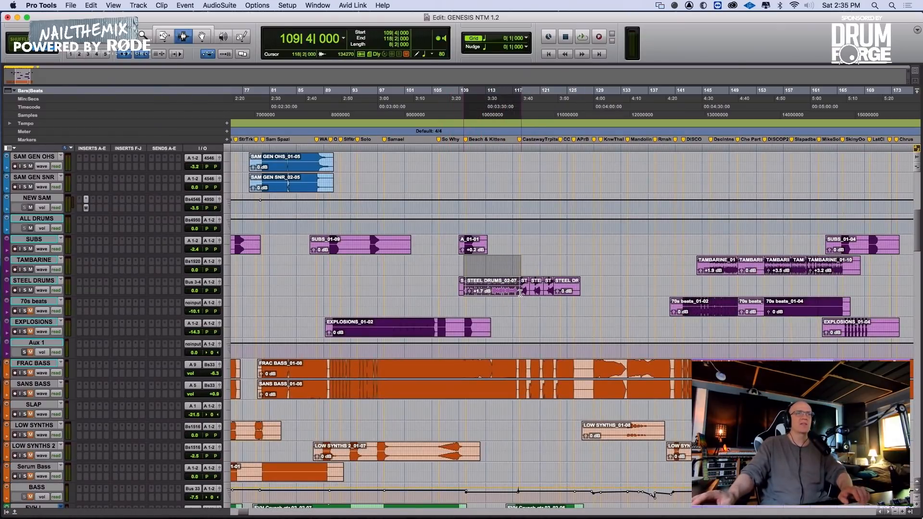
pyautogui.scroll(-10, 512, 302)
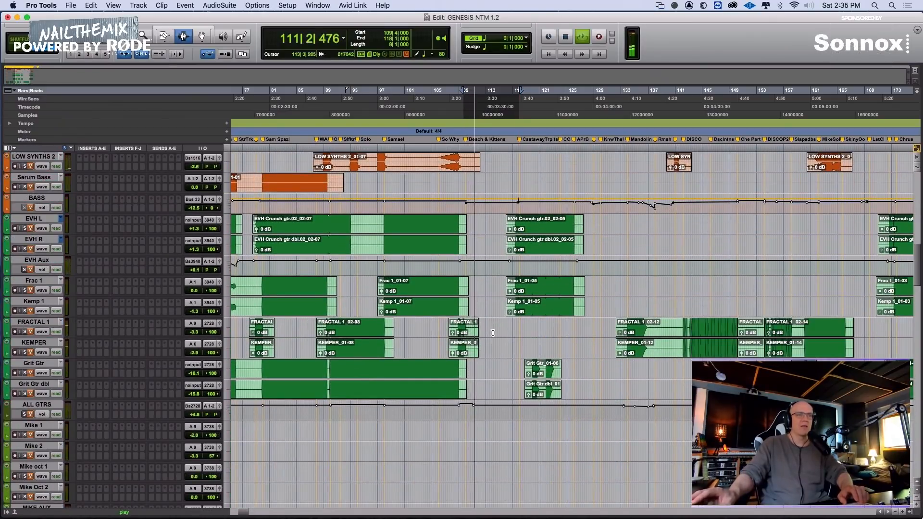
pyautogui.scroll(-10, 483, 336)
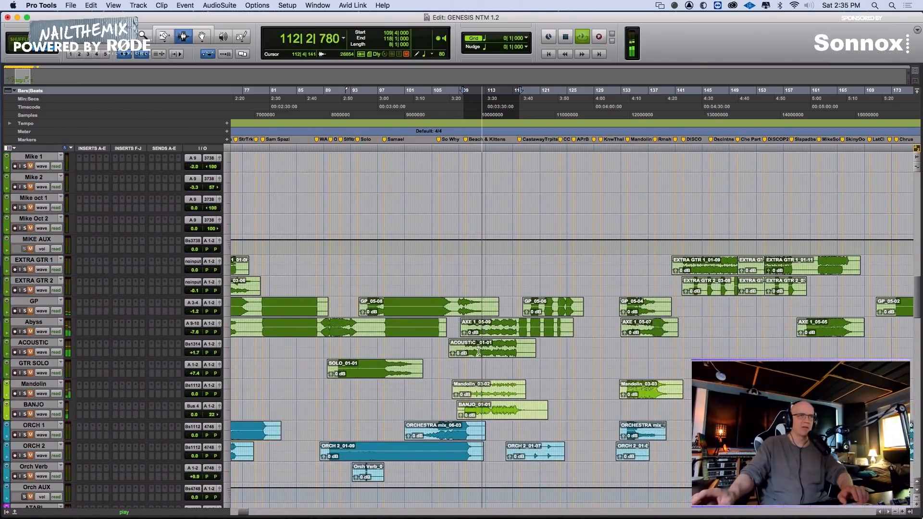
pyautogui.scroll(-3, 484, 412)
pyautogui.scroll(-8, 484, 412)
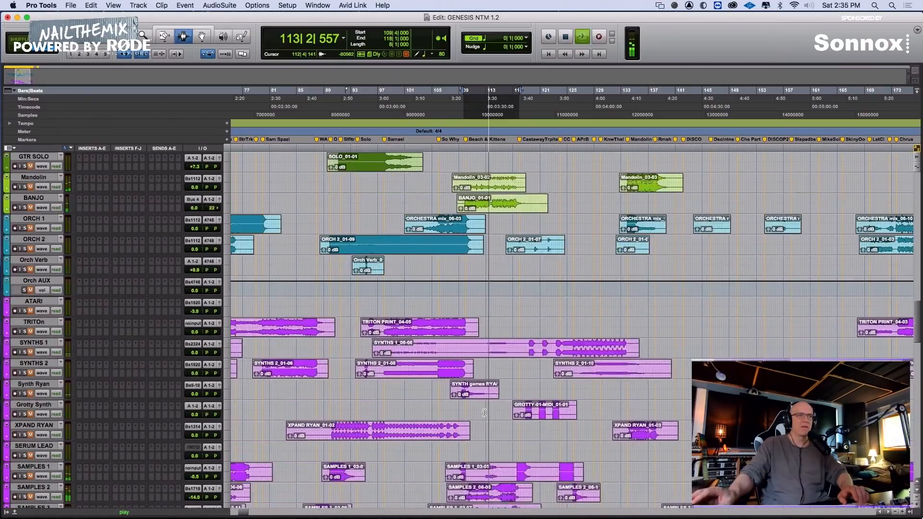
pyautogui.scroll(7, 477, 419)
pyautogui.scroll(20, 477, 418)
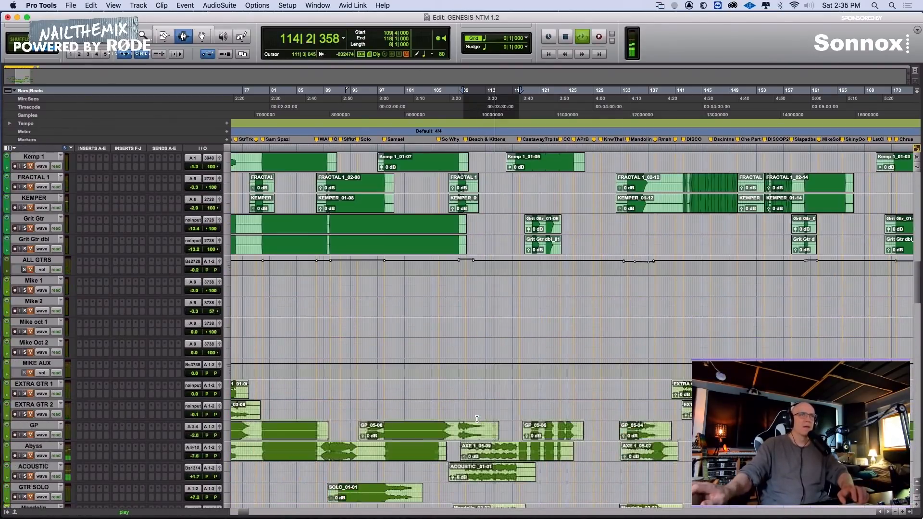
pyautogui.scroll(6, 477, 419)
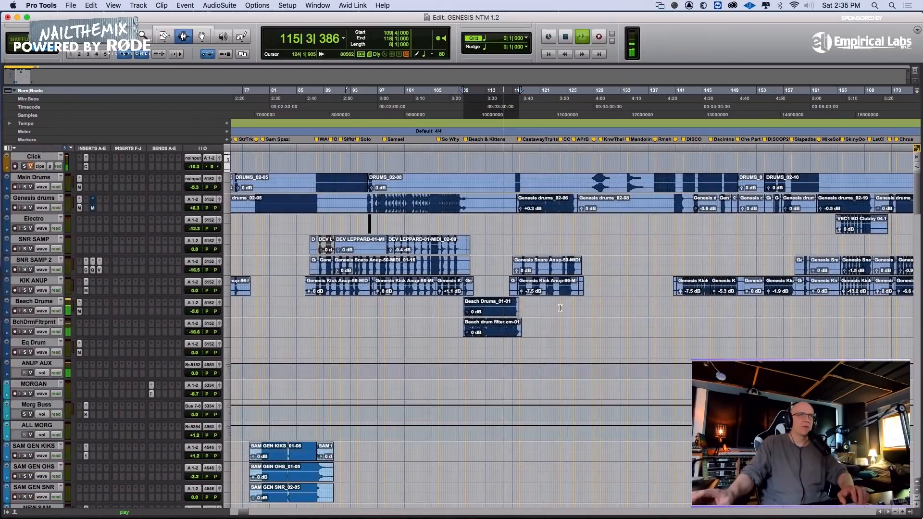
pyautogui.scroll(-7, 561, 308)
pyautogui.scroll(-2, 610, 398)
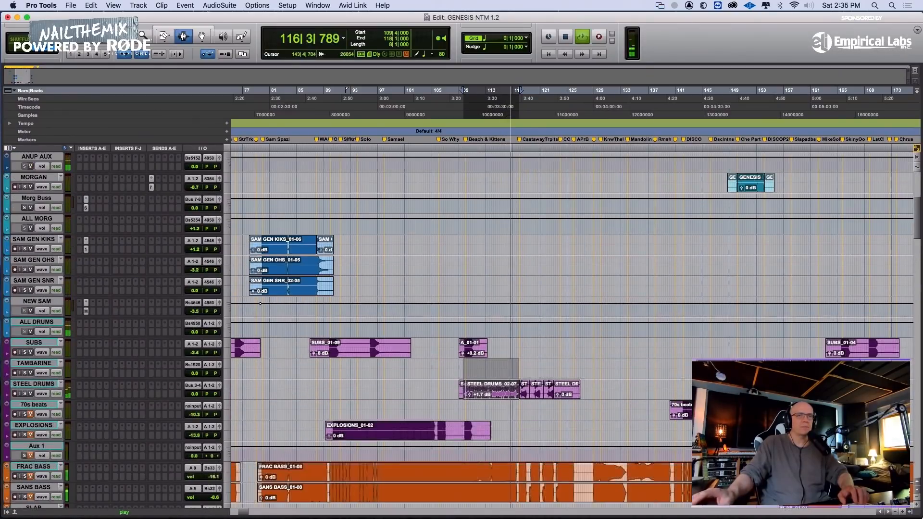
# Raise the clip gain of the steel drums clip in the Beach & Kittens section to +2.2 dB
pyautogui.click(684, 408)
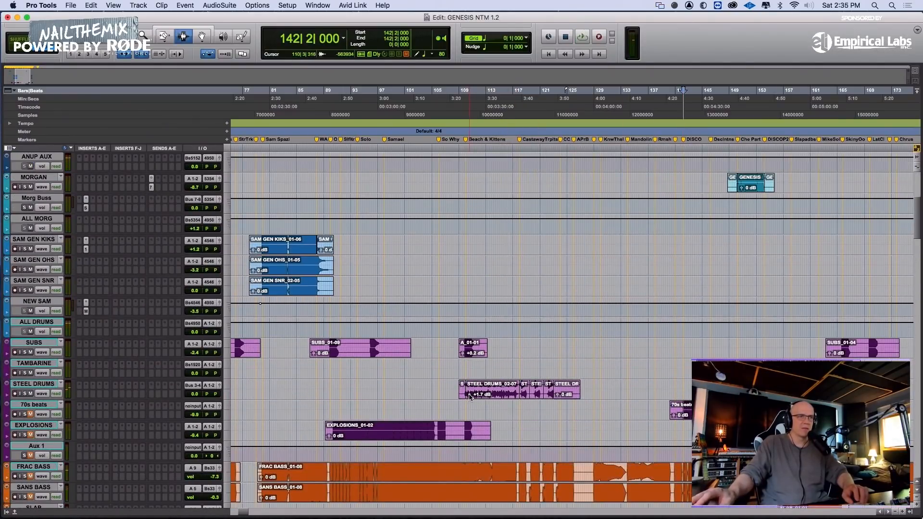
pyautogui.moveTo(470, 396); pyautogui.dragTo(470, 392)
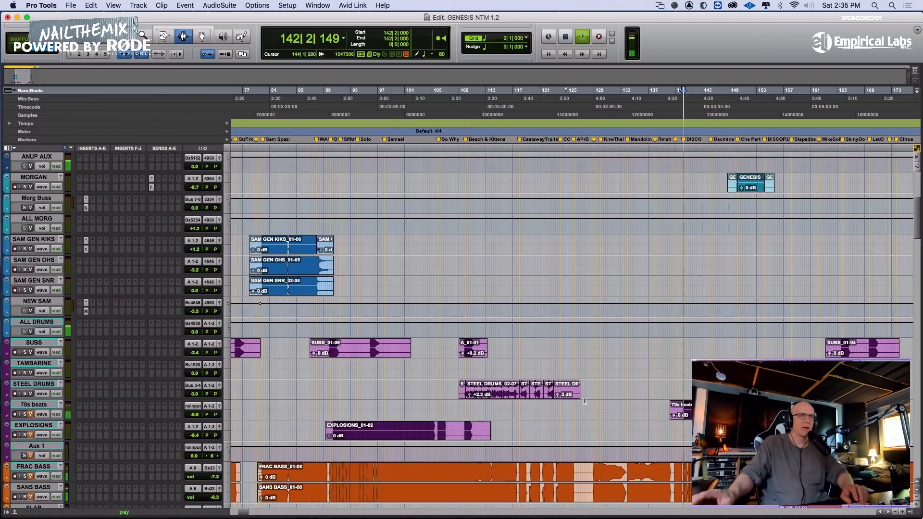
# Audition the 70s beats track in solo around bars 144 to 148 while trying a higher volume level
pyautogui.hscroll(5, 584, 401)
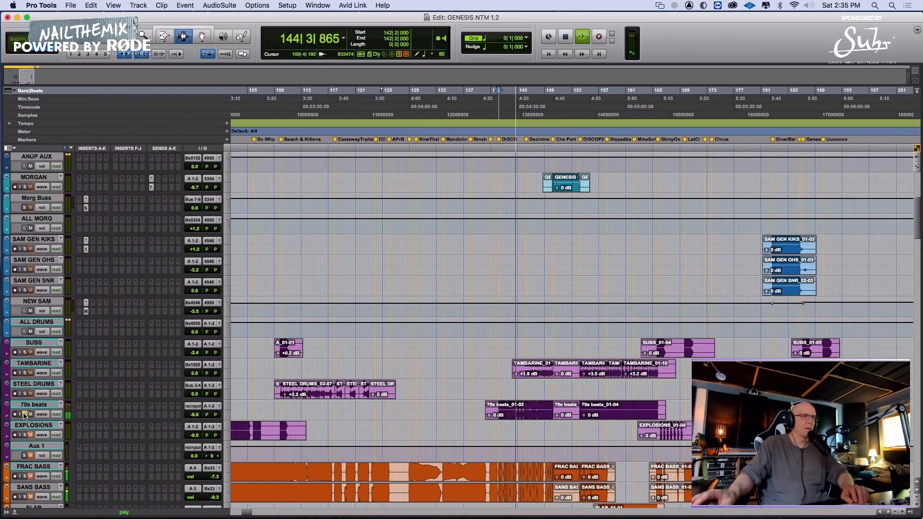
pyautogui.moveTo(196, 416); pyautogui.dragTo(196, 412)
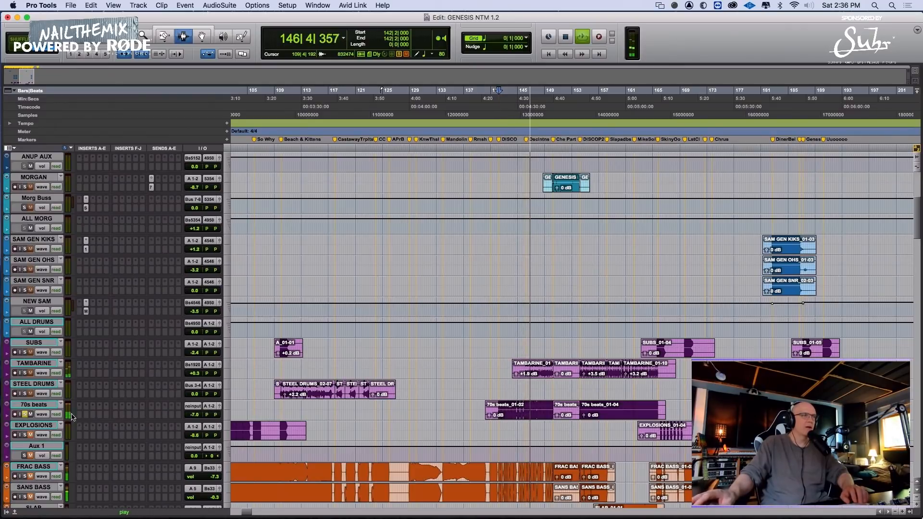
pyautogui.click(25, 414)
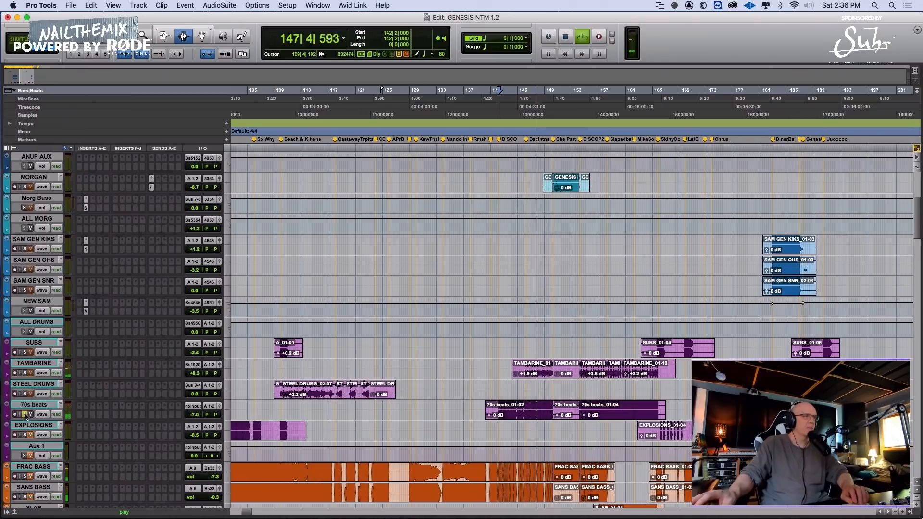
# Replay the Disco section from 141|4 and try raising the volume of the 70s beats track
pyautogui.click(495, 409)
pyautogui.press('space')
pyautogui.press('space')
pyautogui.press('t')
pyautogui.press('t')
pyautogui.press('t')
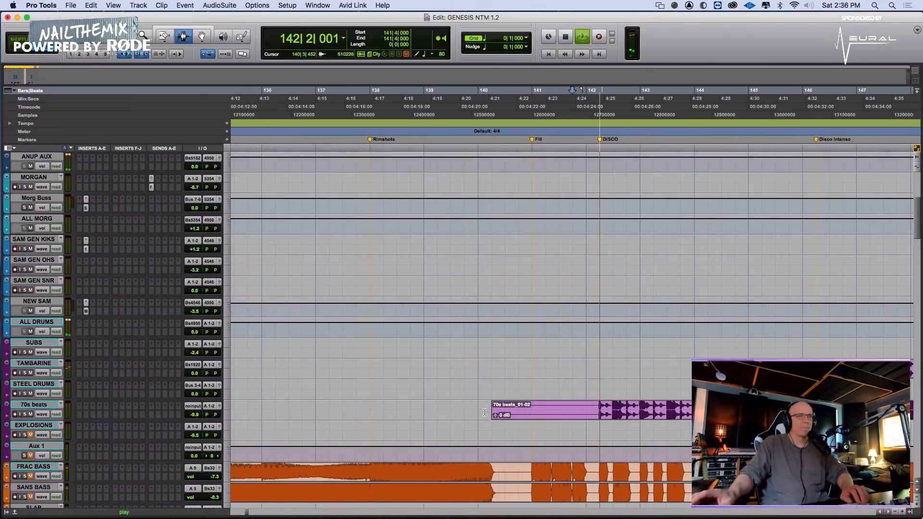
pyautogui.moveTo(196, 415); pyautogui.dragTo(195, 410)
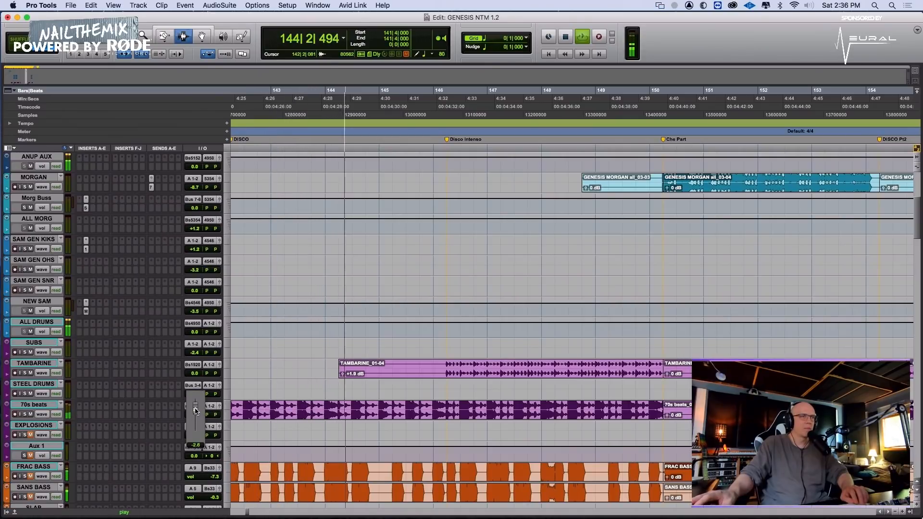
pyautogui.press('space')
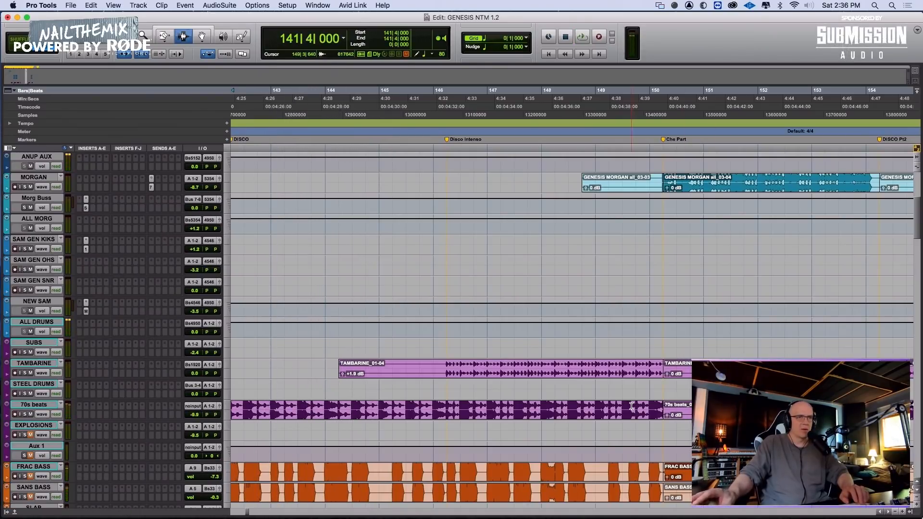
# Check the 70s beats waveform against the grid and split its clip at the DISCO marker, 142|2|000
pyautogui.click(631, 406)
pyautogui.press('Right')
pyautogui.press('t')
pyautogui.press('t')
pyautogui.press('t')
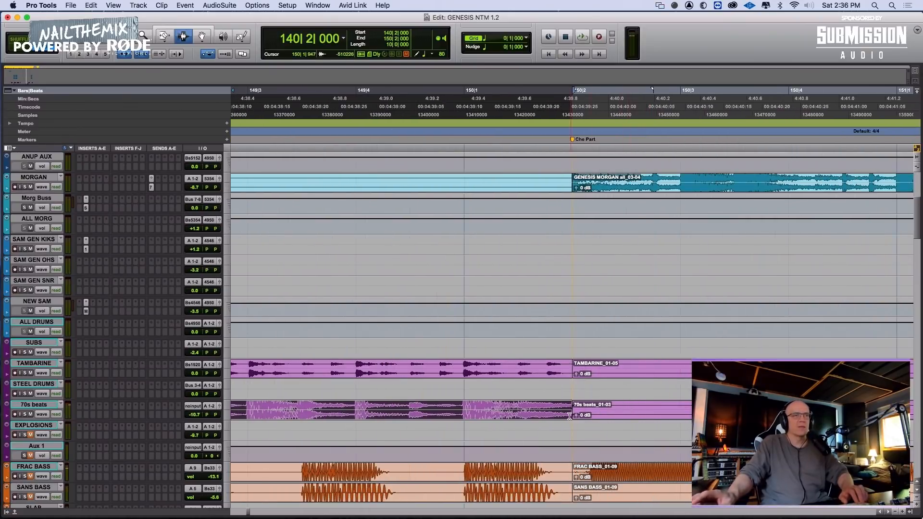
pyautogui.hscroll(-15, 569, 416)
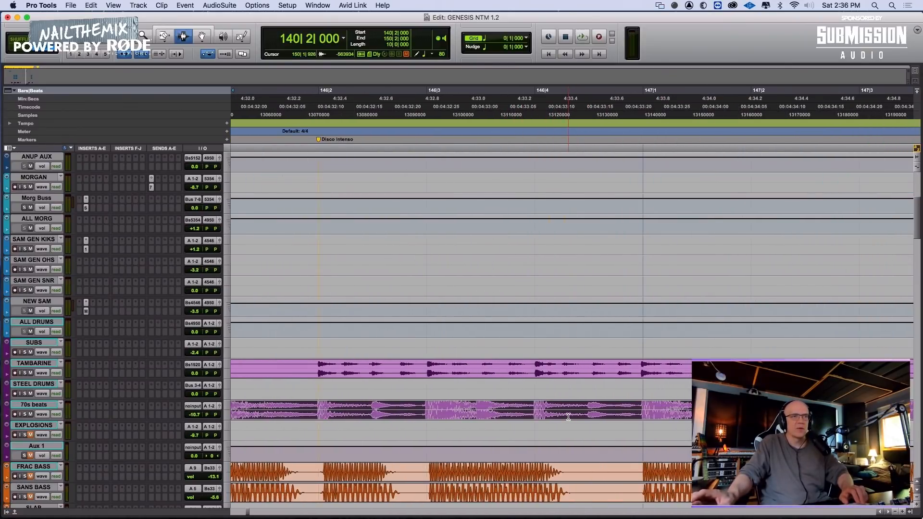
pyautogui.hscroll(-8, 557, 417)
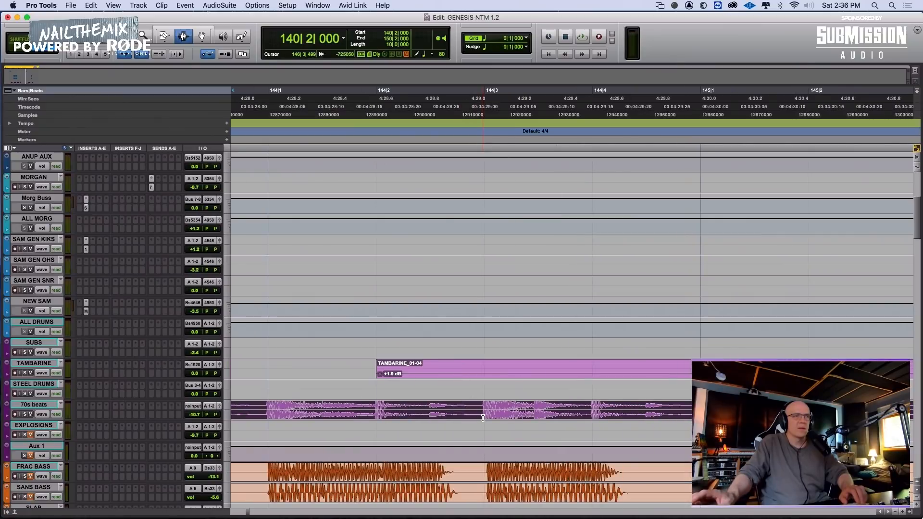
pyautogui.hscroll(-10, 306, 415)
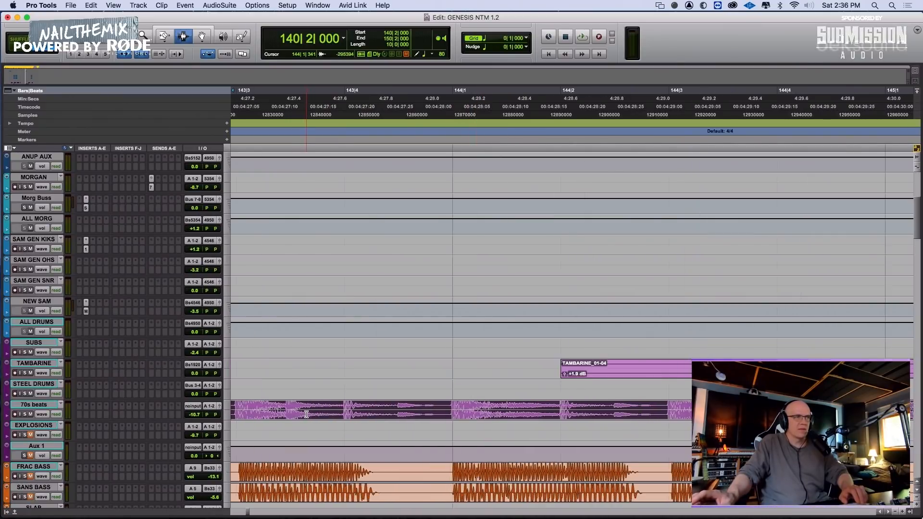
pyautogui.hscroll(3, 379, 406)
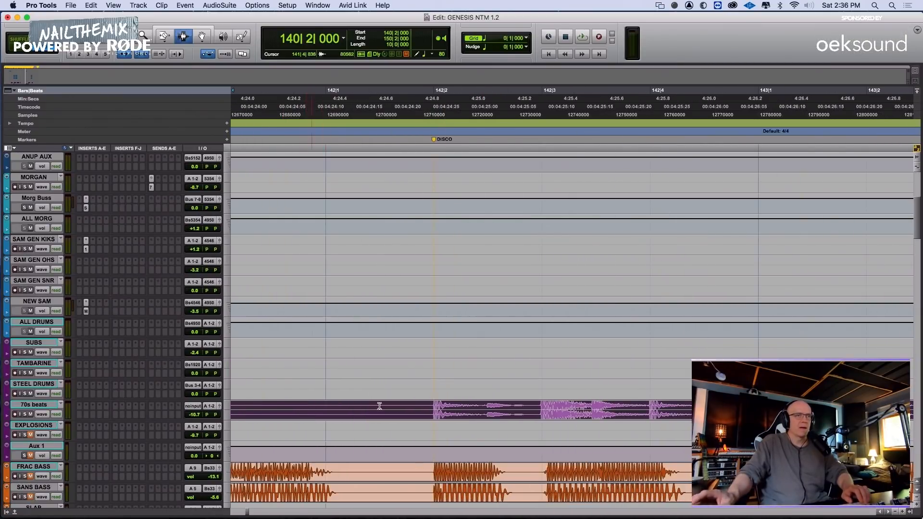
pyautogui.click(432, 414)
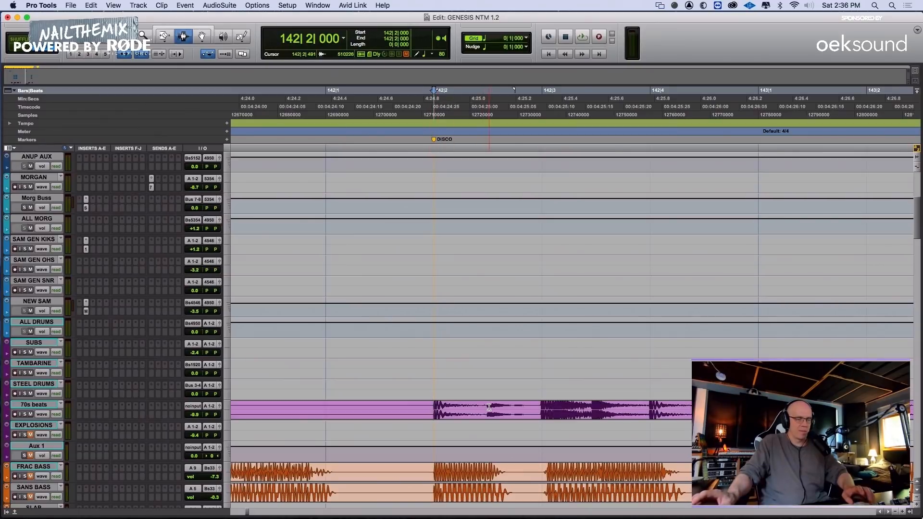
pyautogui.press('t')
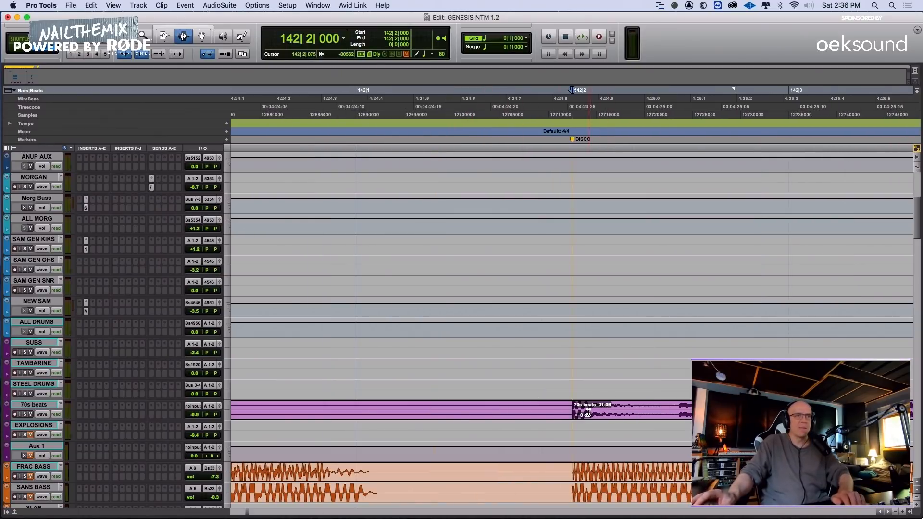
# Shift the split 70s beats clip later to 142|2|011, audition it, and extend its start back to 142|1|853
pyautogui.moveTo(587, 414); pyautogui.dragTo(589, 414)
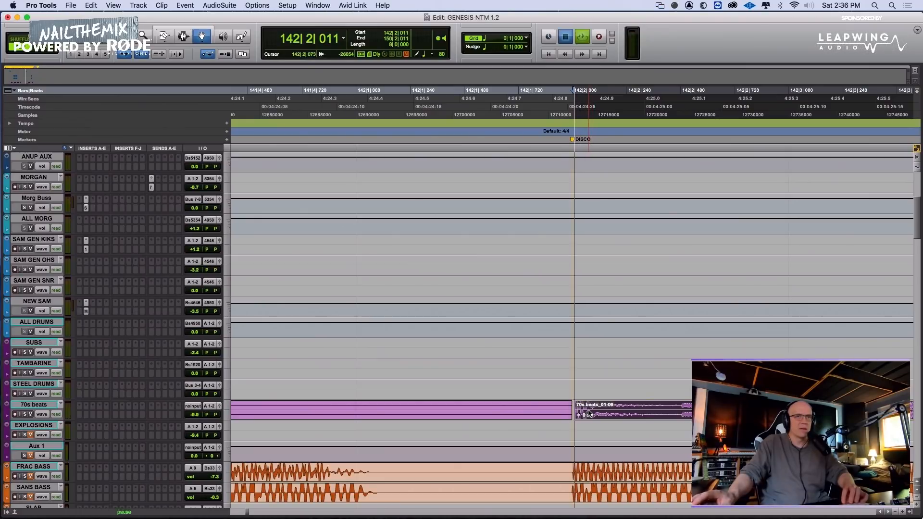
pyautogui.press('space')
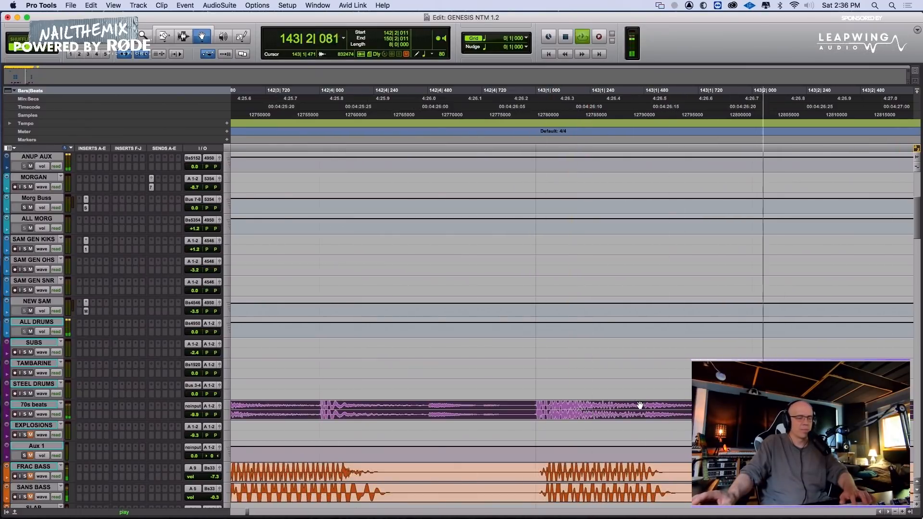
pyautogui.press('r')
pyautogui.press('r')
pyautogui.press('r')
pyautogui.press('F6')
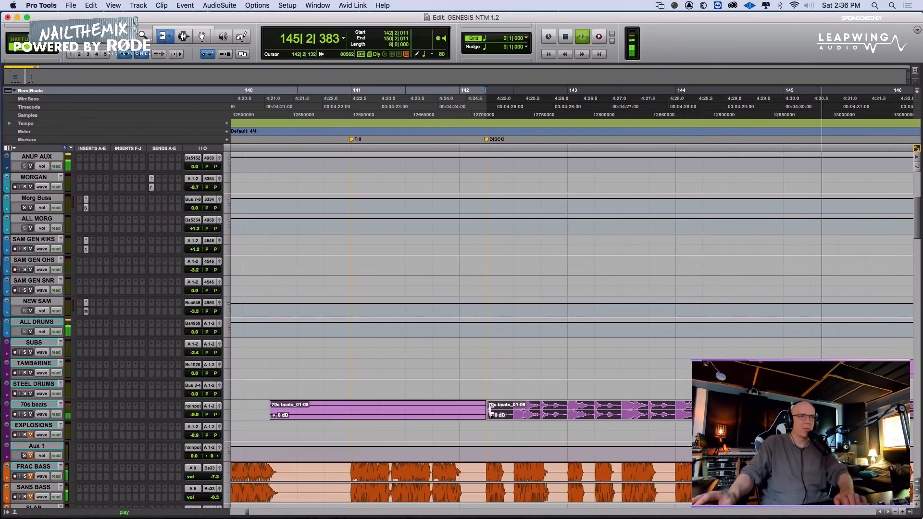
pyautogui.moveTo(489, 410); pyautogui.dragTo(485, 410)
pyautogui.press('F7')
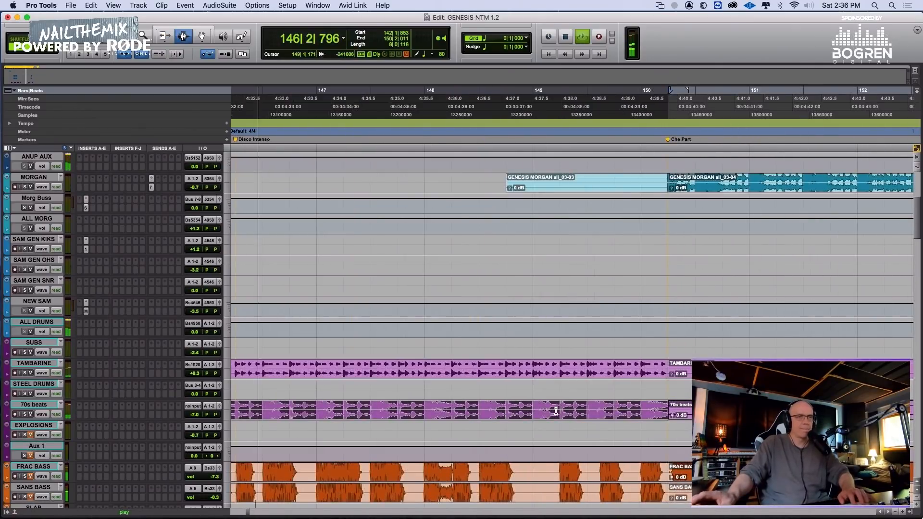
pyautogui.press('r')
pyautogui.press('r')
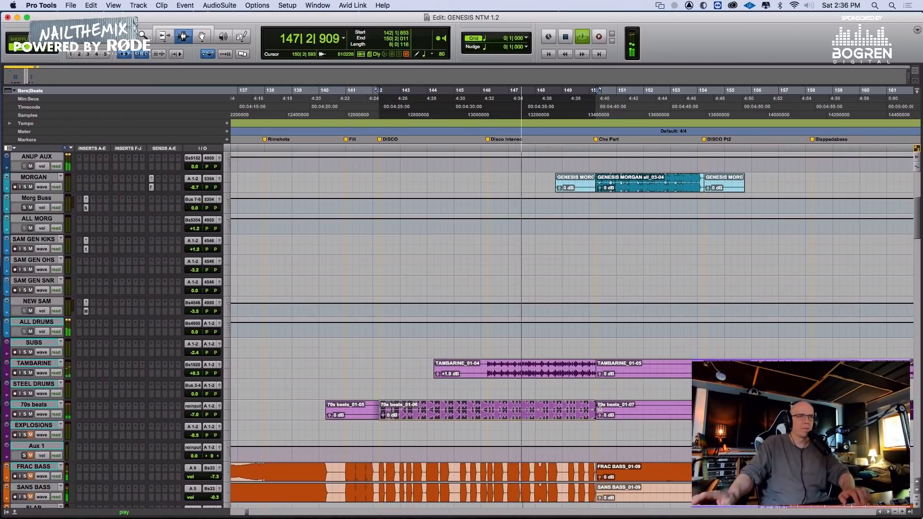
pyautogui.press('space')
pyautogui.press('Return')
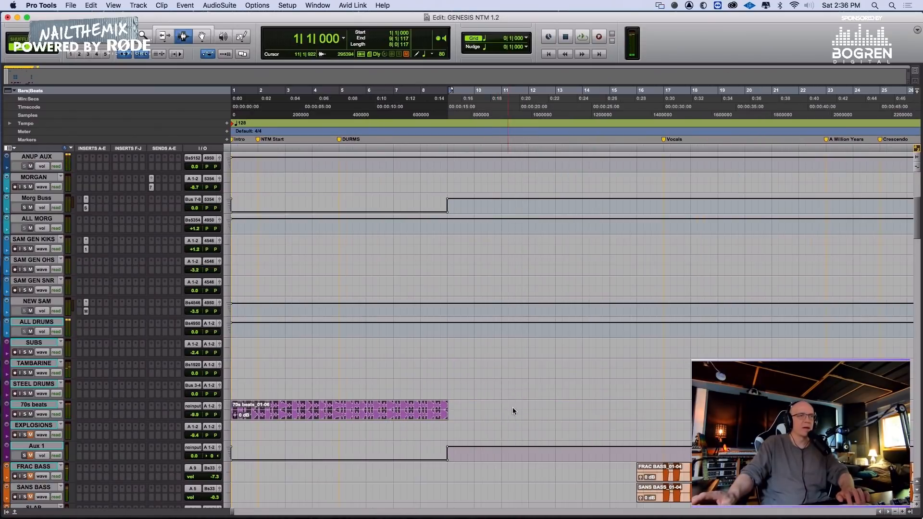
pyautogui.press('super+z')
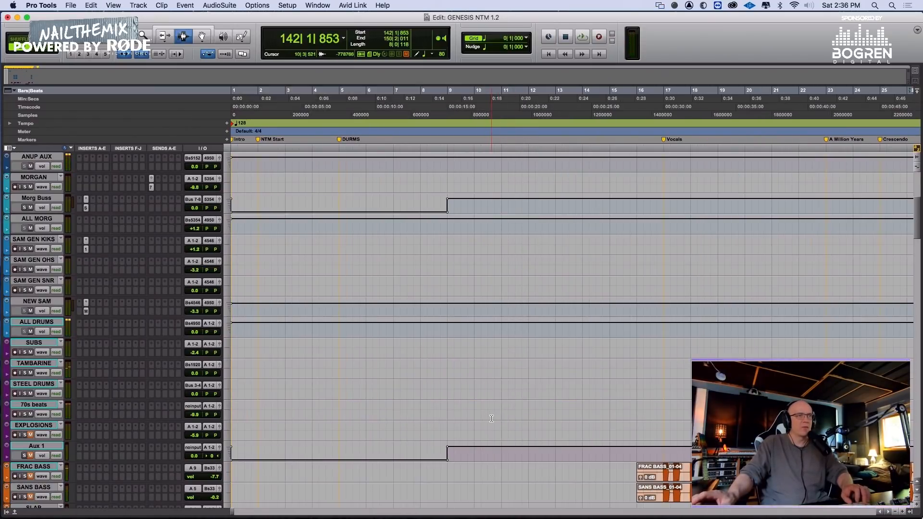
# Nudge the 70s beats clip at the DISCO marker slightly later so it starts at 142|1|860, and play it
pyautogui.press('super+bracketleft')
pyautogui.press('super+bracketleft')
pyautogui.press('super+bracketleft')
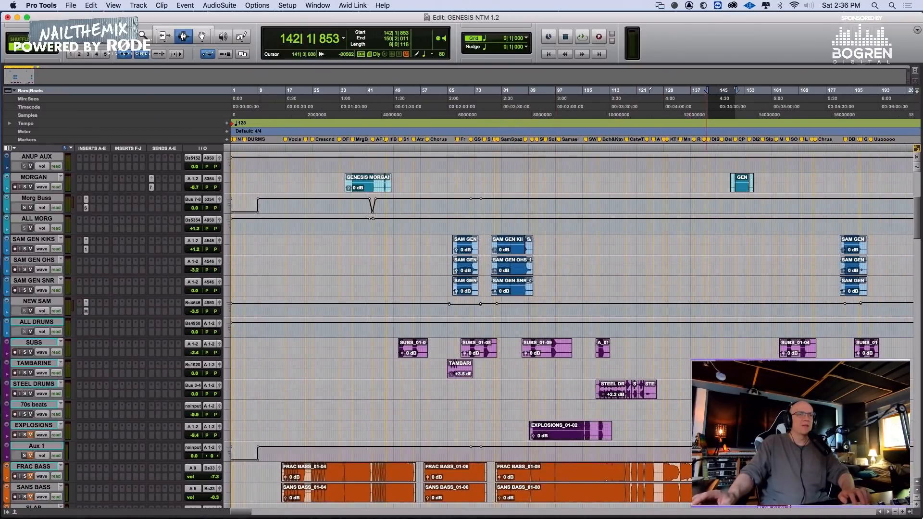
pyautogui.press('super+bracketright')
pyautogui.press('super+bracketright')
pyautogui.press('super+bracketright')
pyautogui.press('super+bracketright')
pyautogui.press('super+bracketright')
pyautogui.press('super+bracketright')
pyautogui.press('super+bracketright')
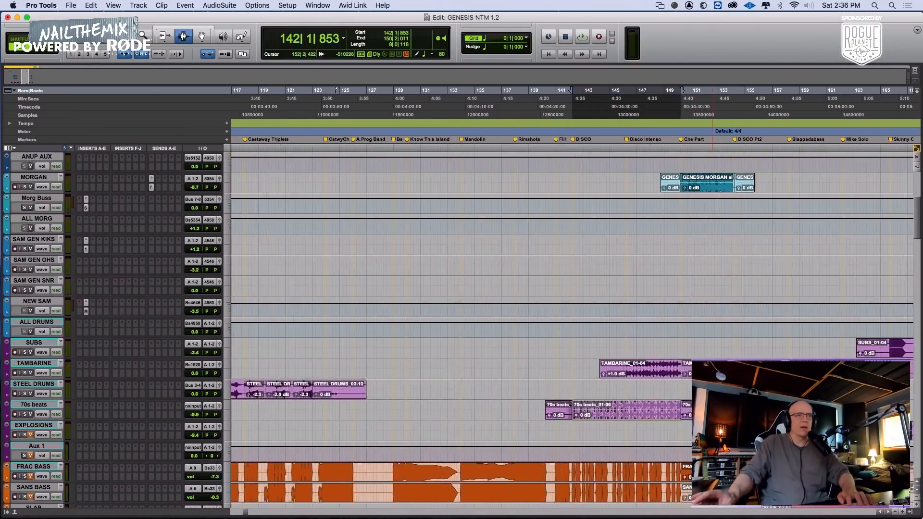
pyautogui.press('super+bracketright')
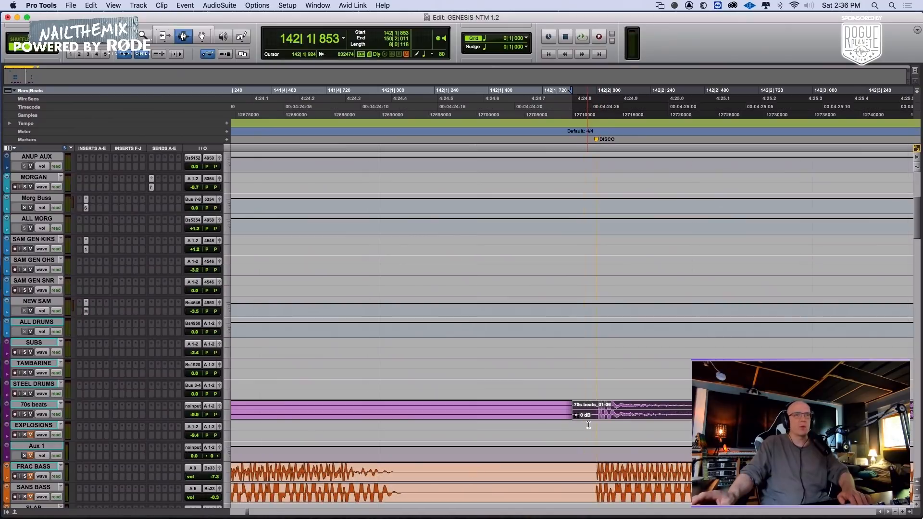
pyautogui.click(595, 415)
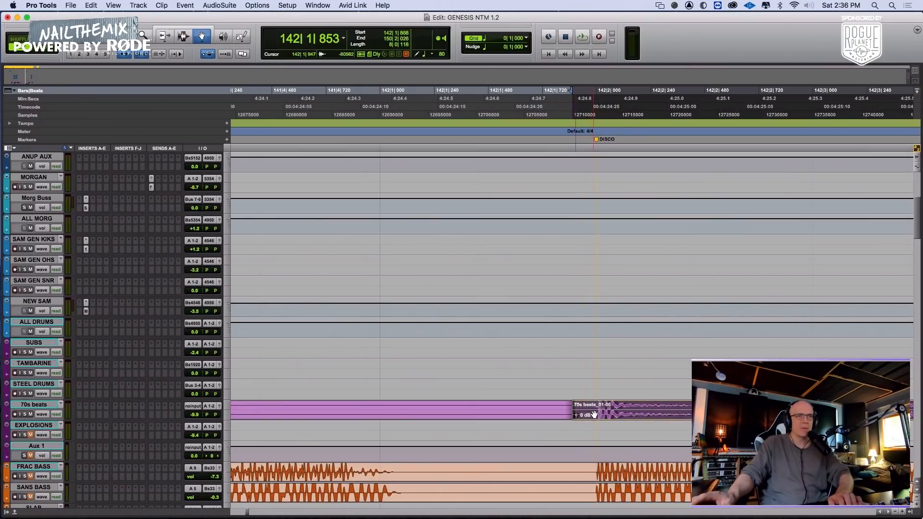
pyautogui.press('space')
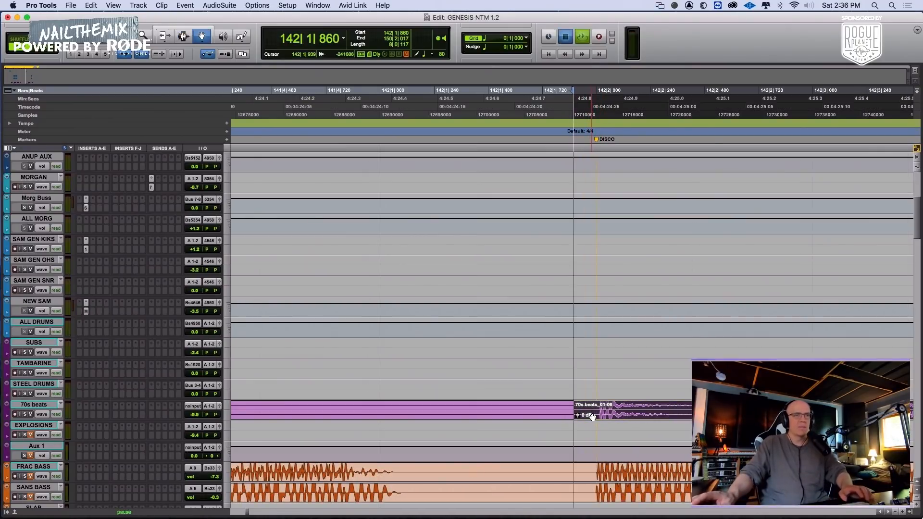
# Extend the end of the shifted 70s beats clip over the following clips to about 166|3
pyautogui.press('super+bracketleft')
pyautogui.press('super+bracketleft')
pyautogui.press('super+bracketleft')
pyautogui.press('super+bracketleft')
pyautogui.press('super+bracketleft')
pyautogui.press('super+bracketleft')
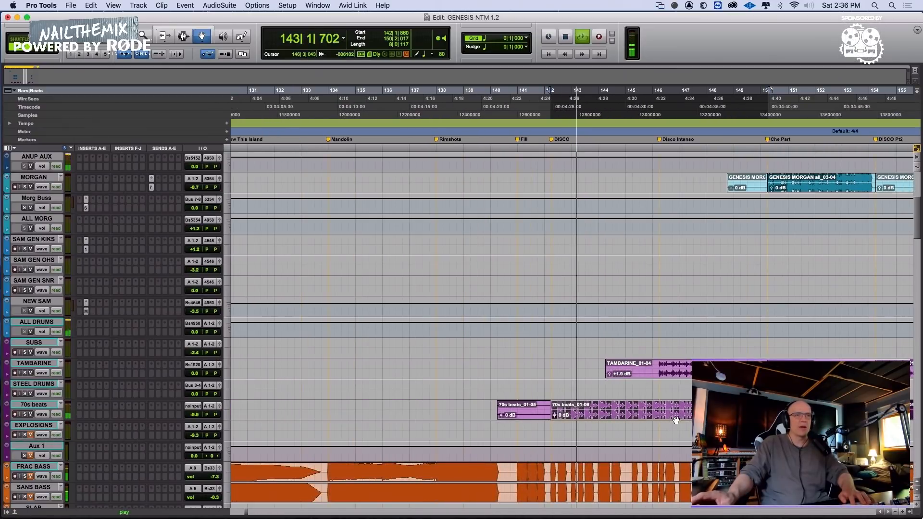
pyautogui.press('F6')
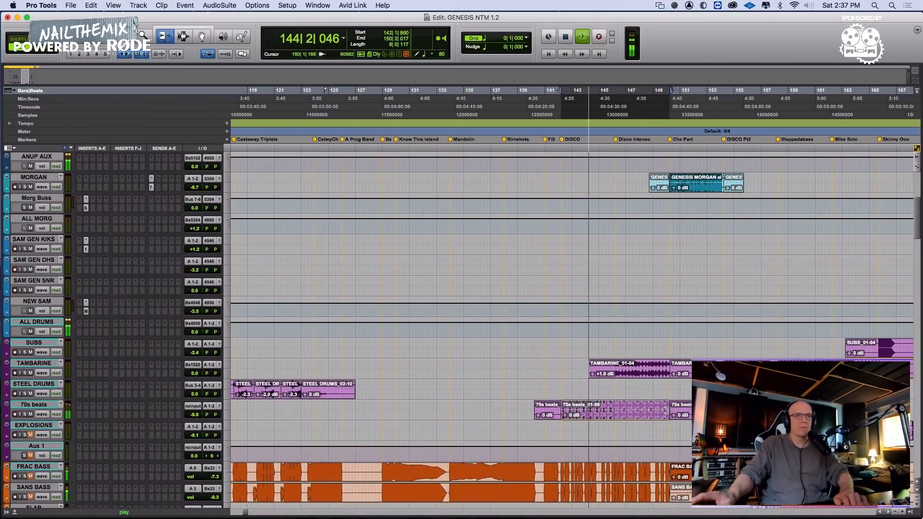
pyautogui.moveTo(666, 414); pyautogui.dragTo(895, 414)
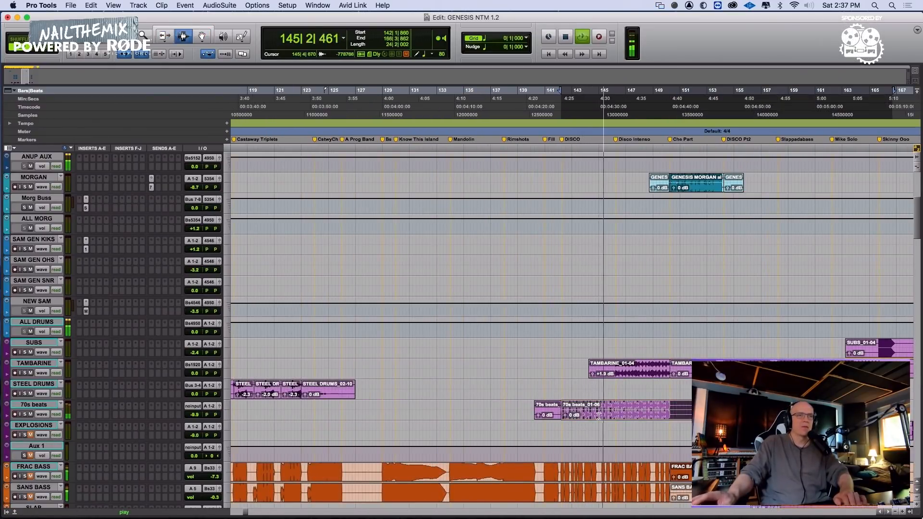
pyautogui.press('F7')
# Split the extended 70s beats clip at 150|3|043 and select its Disco portion starting at 142|1|860
pyautogui.doubleClick(642, 406)
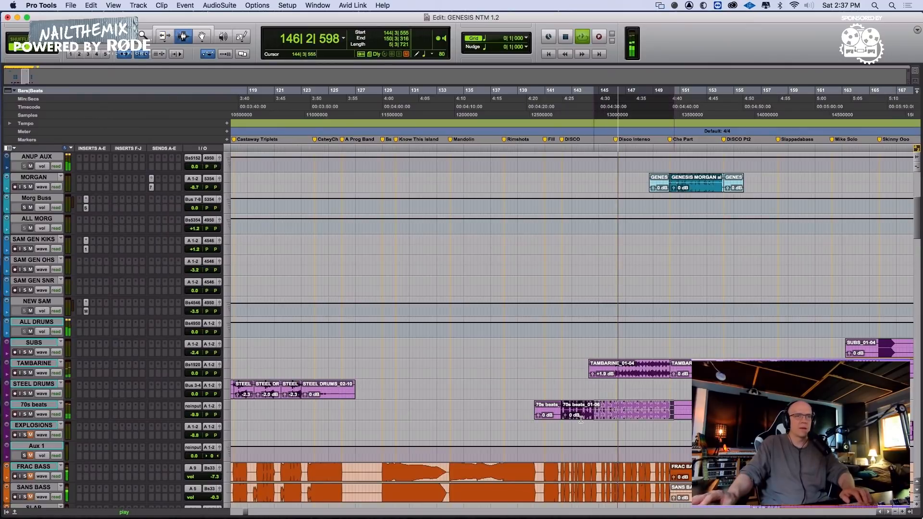
pyautogui.click(674, 409)
pyautogui.press('b')
pyautogui.press('r')
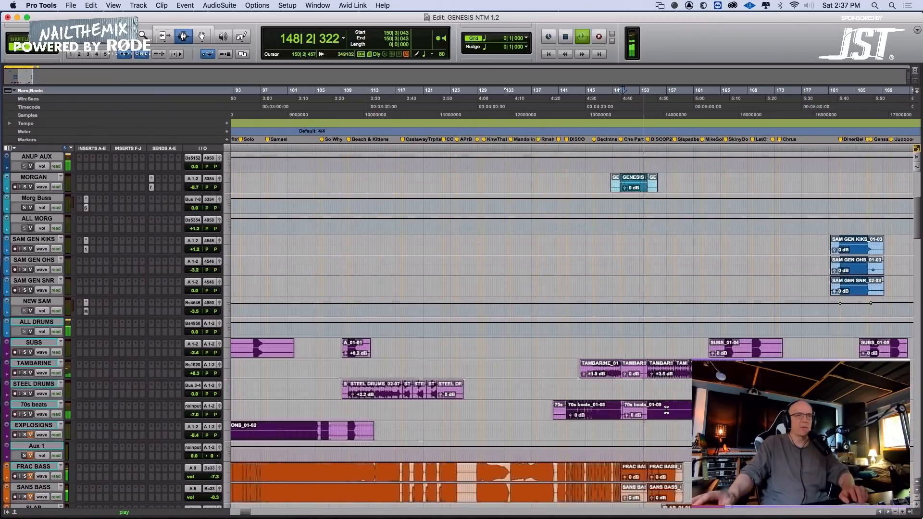
pyautogui.doubleClick(596, 408)
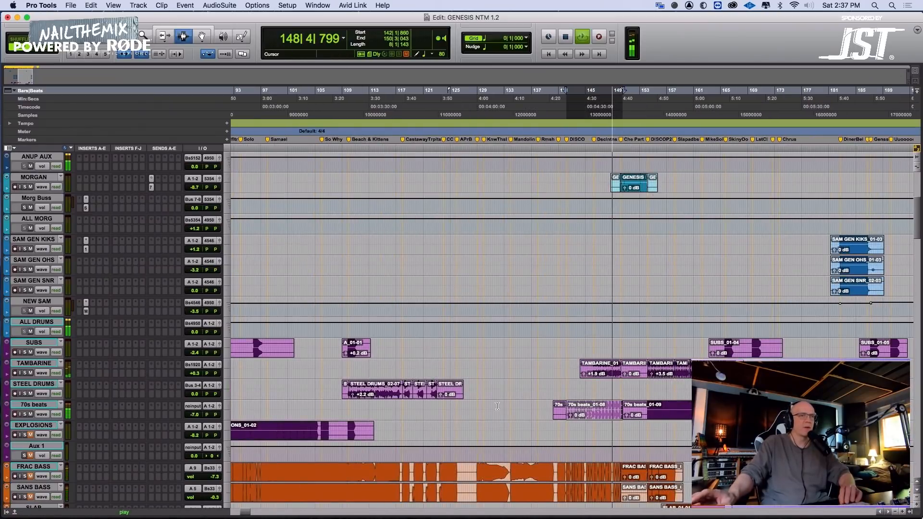
# Insert the BF-76 (stereo) compressor on the 70s beats track and load its "lead dev vox" preset
pyautogui.click(87, 410)
pyautogui.moveTo(126, 417)
pyautogui.moveTo(227, 405)
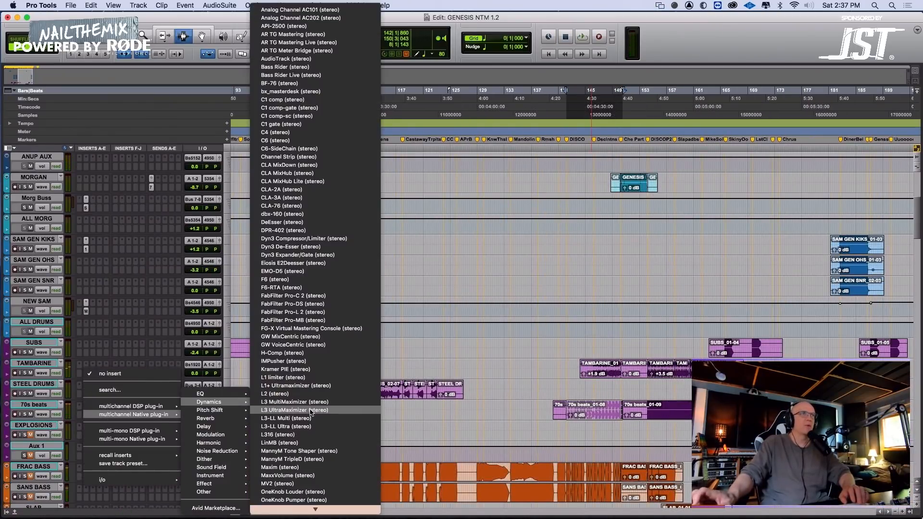
pyautogui.click(308, 83)
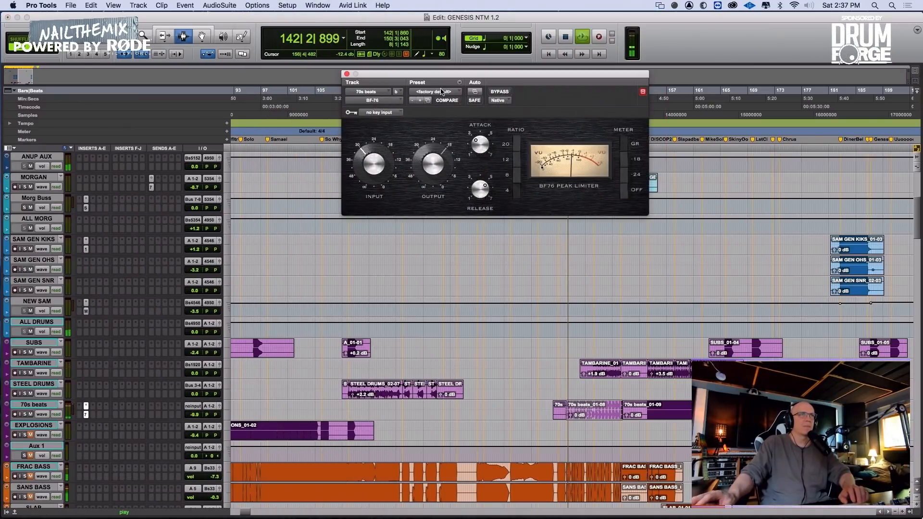
pyautogui.click(442, 91)
pyautogui.click(446, 79)
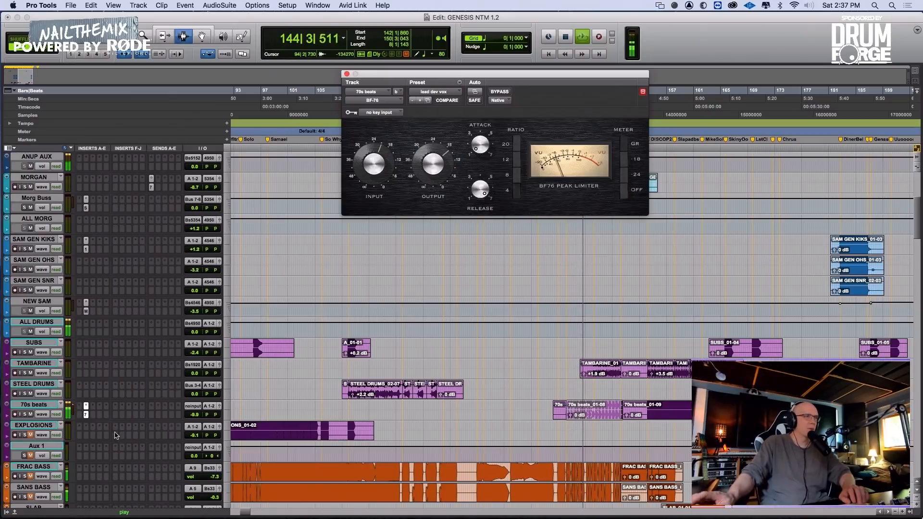
# Insert the FabFilter Pro-MB (stereo) multiband compressor on the 70s beats track's second insert
pyautogui.click(92, 410)
pyautogui.moveTo(159, 415)
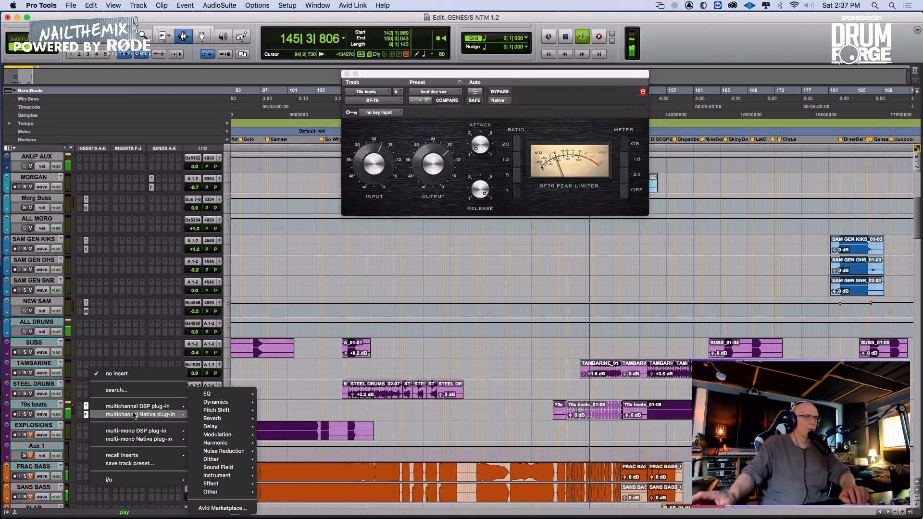
pyautogui.moveTo(228, 399)
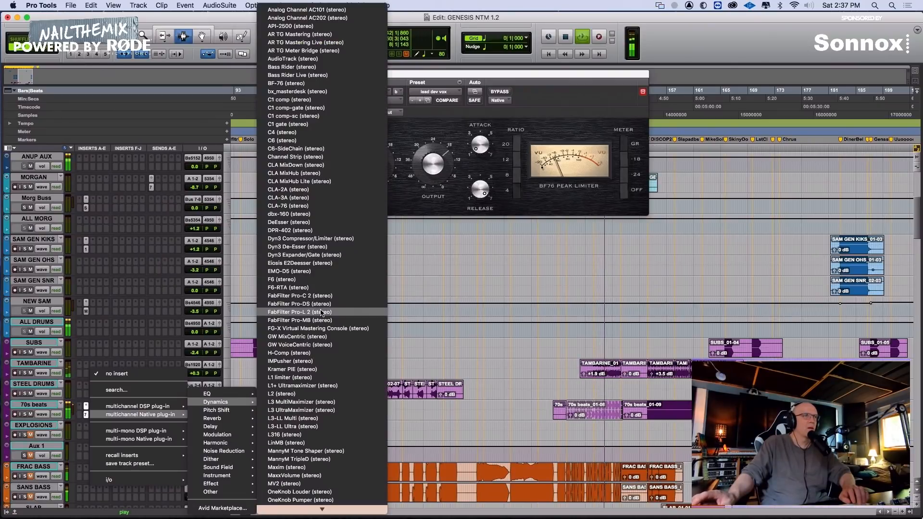
pyautogui.click(321, 320)
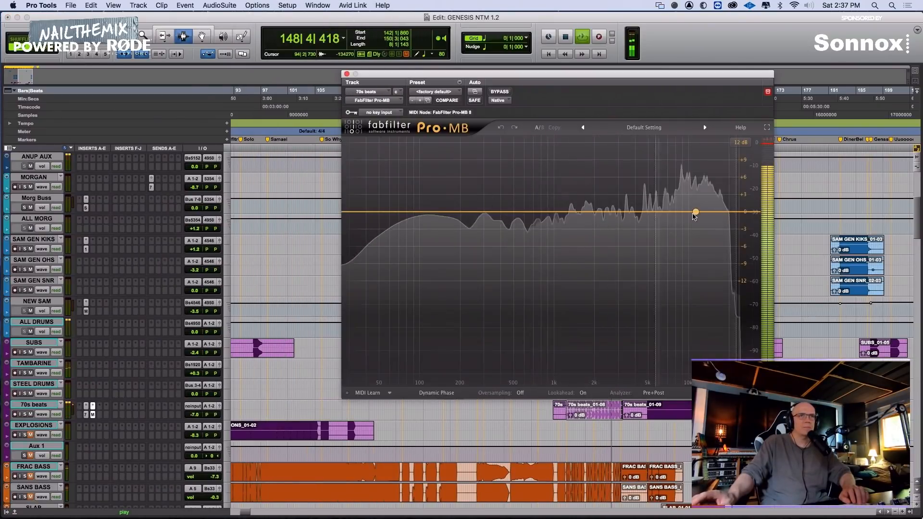
# Add a high-frequency compression band in Pro-MB, pull its level slightly down, and adjust its low crossover by ear
pyautogui.click(697, 213)
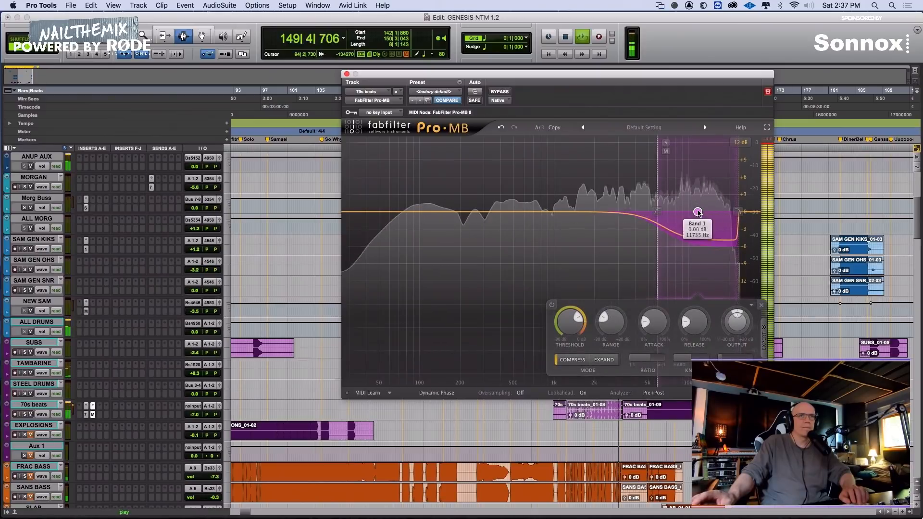
pyautogui.moveTo(700, 218); pyautogui.dragTo(675, 212)
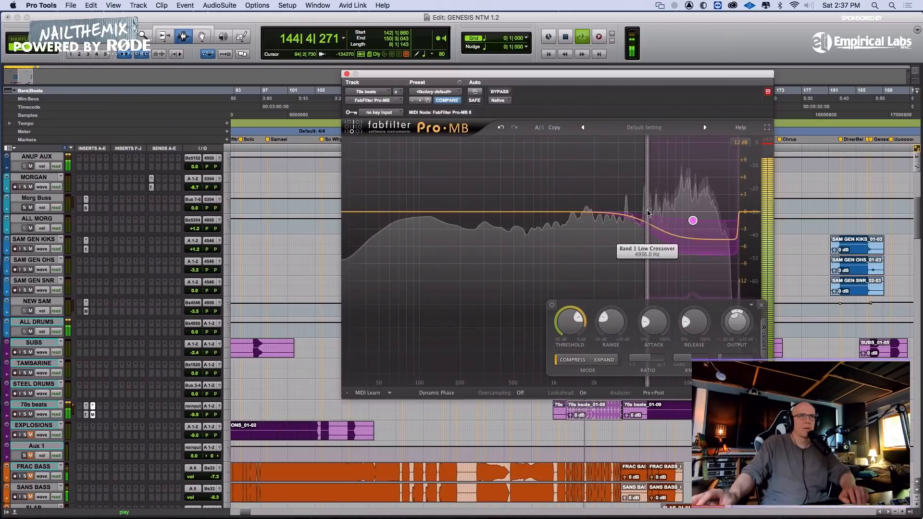
pyautogui.moveTo(649, 213); pyautogui.dragTo(620, 213)
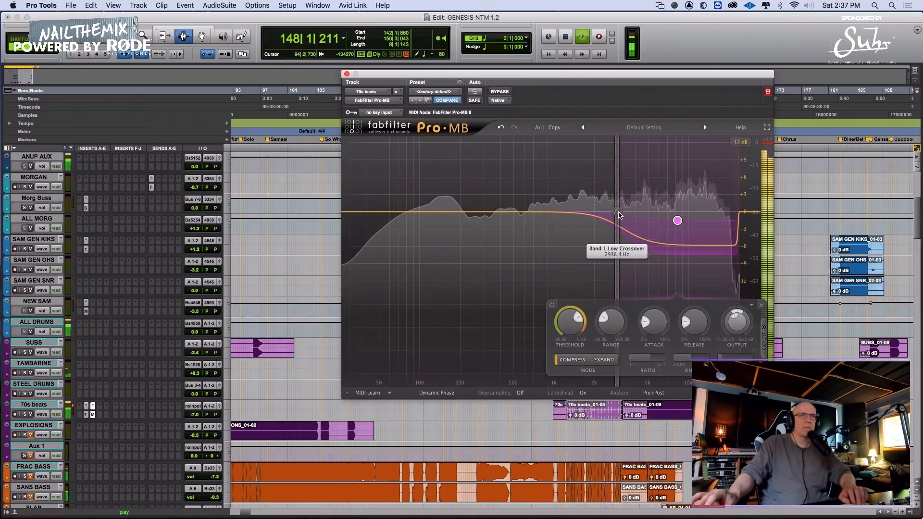
pyautogui.moveTo(616, 214)
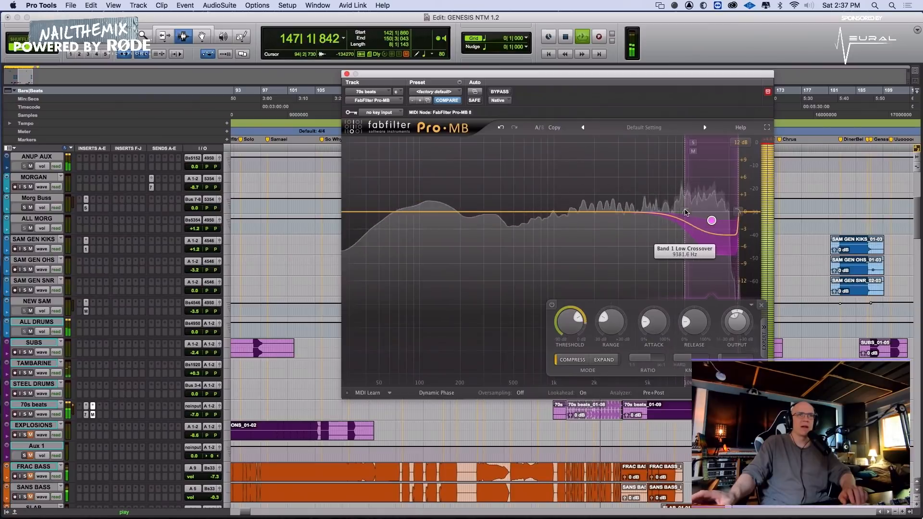
pyautogui.moveTo(697, 213); pyautogui.dragTo(691, 213)
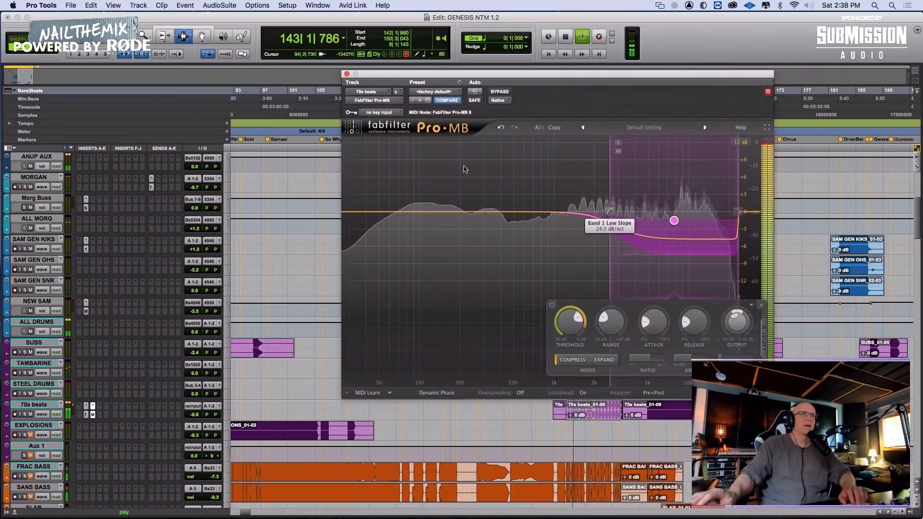
pyautogui.click(347, 74)
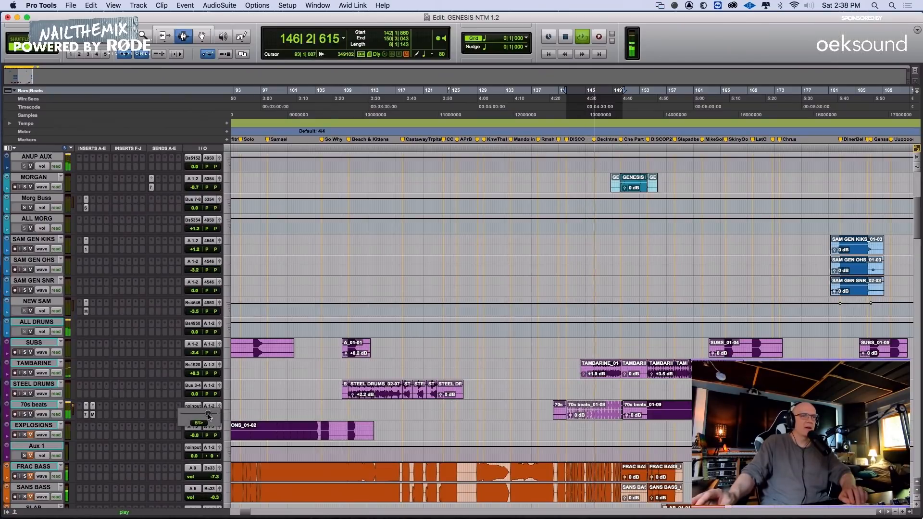
# Show the 70s beats volume automation and lower it across the range 139|1|102 to 168|4|277
pyautogui.scroll(-1, 569, 402)
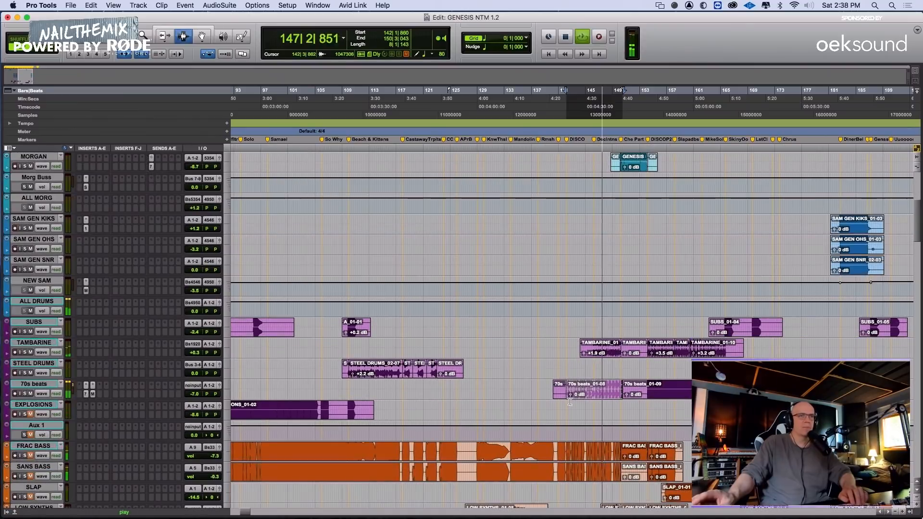
pyautogui.click(562, 388)
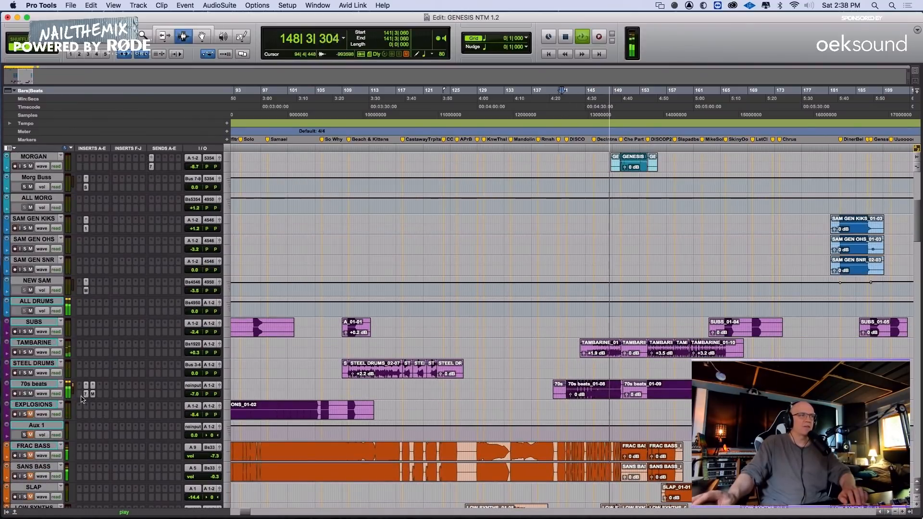
pyautogui.click(42, 393)
pyautogui.click(53, 408)
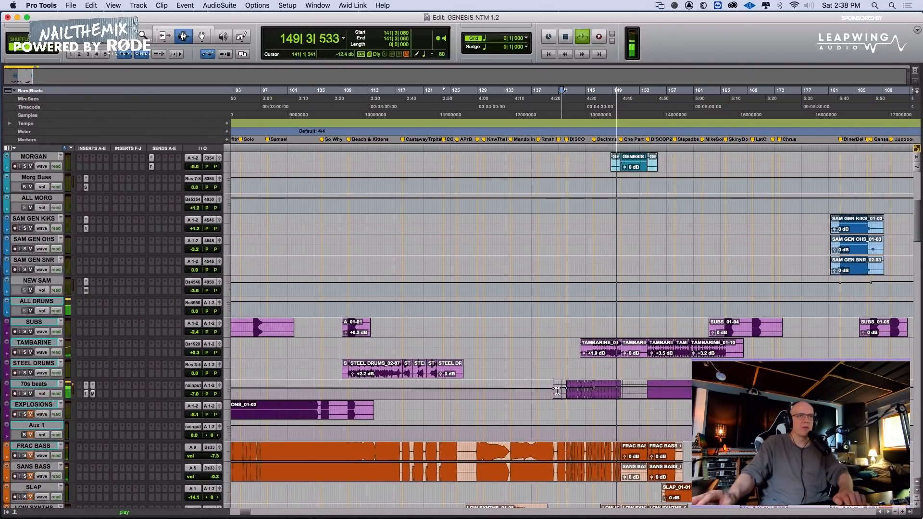
pyautogui.moveTo(545, 393); pyautogui.dragTo(748, 388)
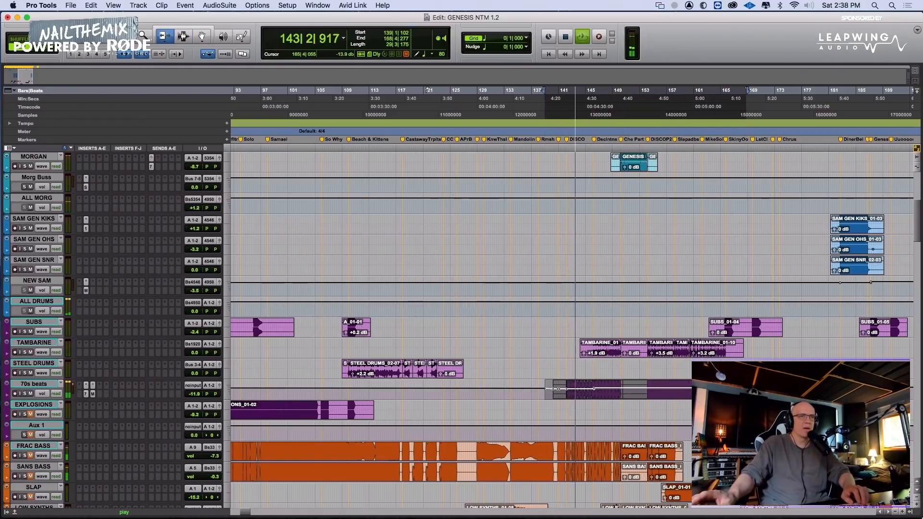
pyautogui.moveTo(725, 391); pyautogui.dragTo(726, 391)
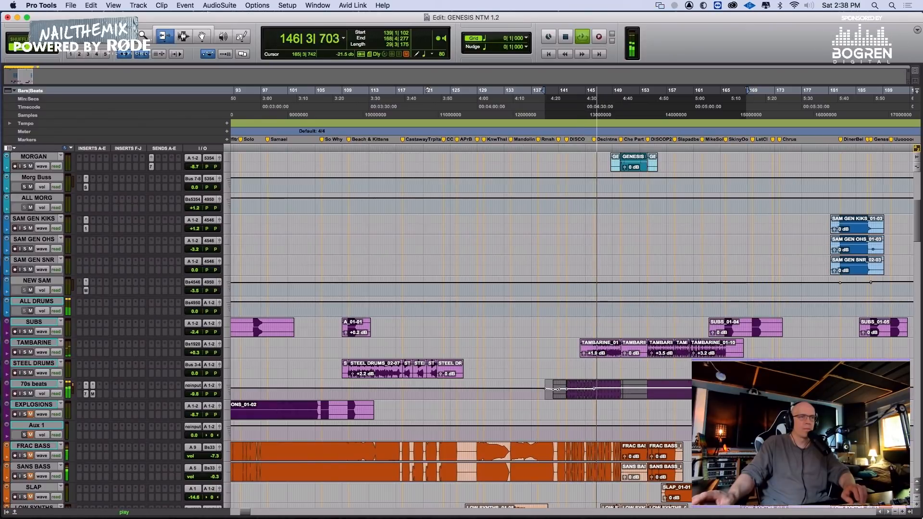
# Add a volume automation breakpoint on the 70s beats track at about 151|2|303
pyautogui.press('F7')
pyautogui.press('F8')
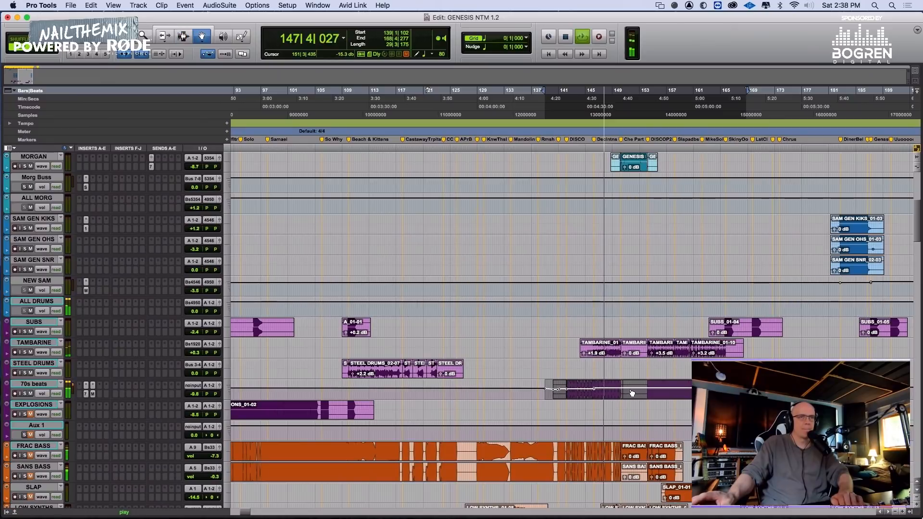
pyautogui.press('F7')
pyautogui.click(630, 392)
pyautogui.press('F8')
pyautogui.click(628, 388)
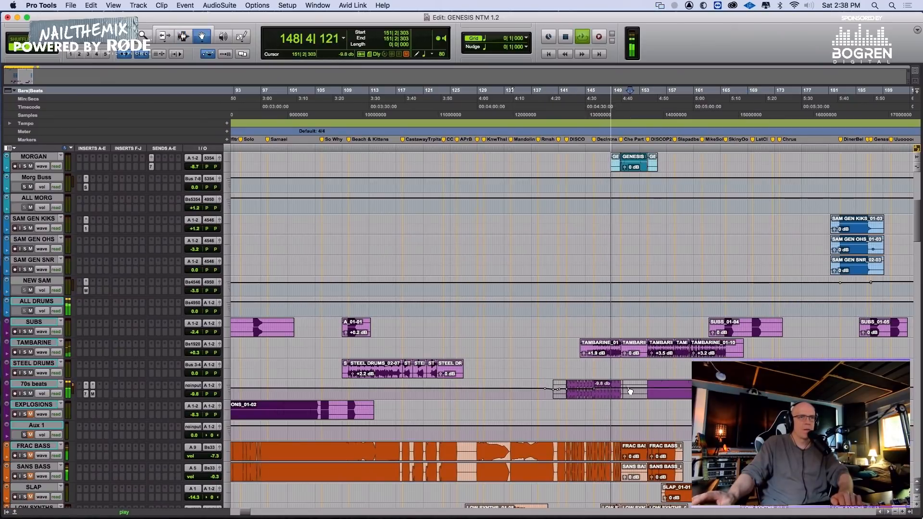
# Trim the 70s beats volume automation through the Disco section, bringing the stretch just before the new breakpoint to about -11.2 dB
pyautogui.press('F6')
pyautogui.moveTo(618, 388); pyautogui.dragTo(616, 394)
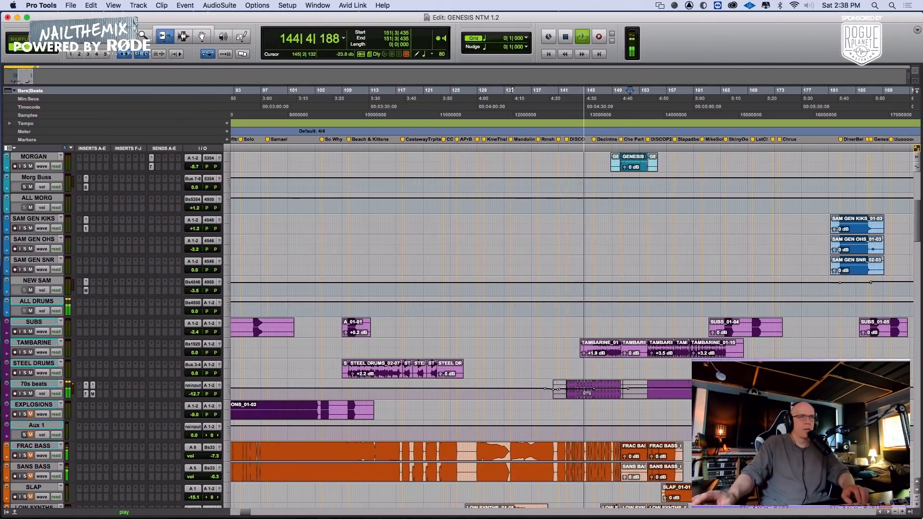
pyautogui.moveTo(587, 393); pyautogui.dragTo(585, 395)
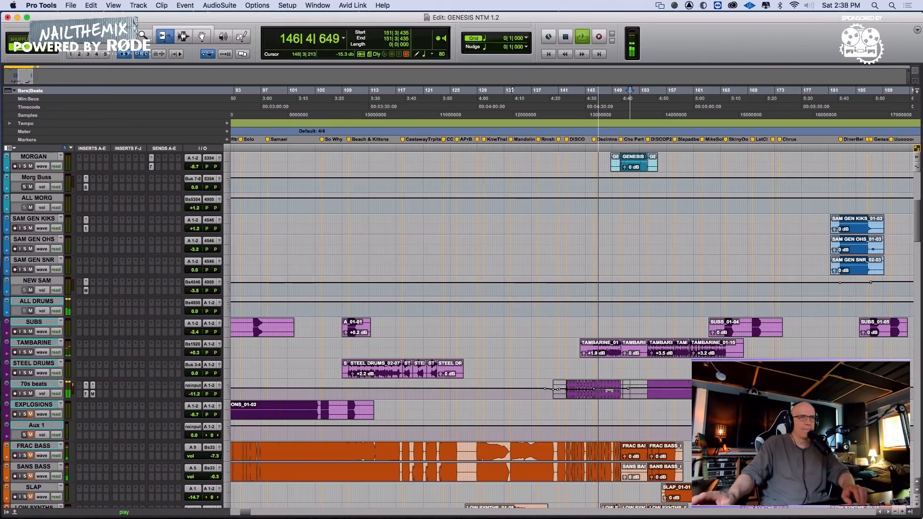
pyautogui.moveTo(609, 390); pyautogui.dragTo(610, 390)
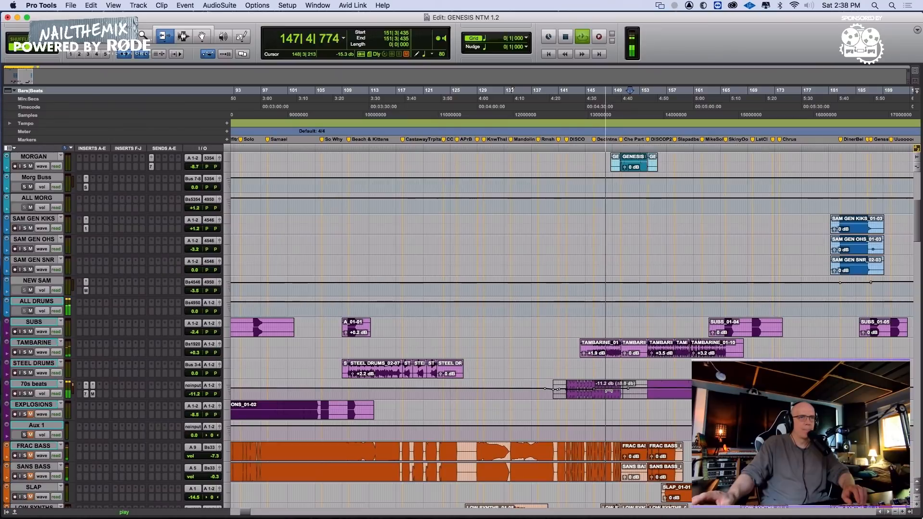
pyautogui.press('F7')
# Play the passage around 149|4|602 to hear the MORGAN clip against the drums
pyautogui.scroll(10, 593, 208)
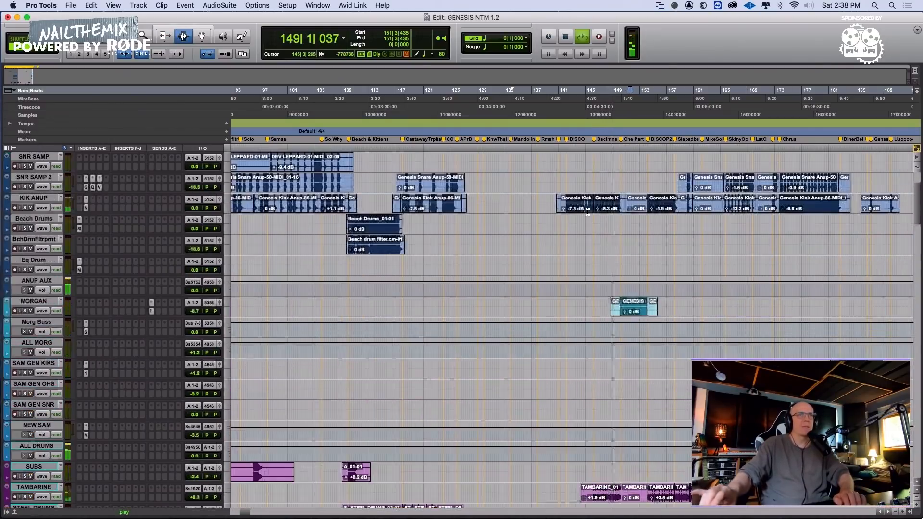
pyautogui.moveTo(598, 291); pyautogui.dragTo(598, 289)
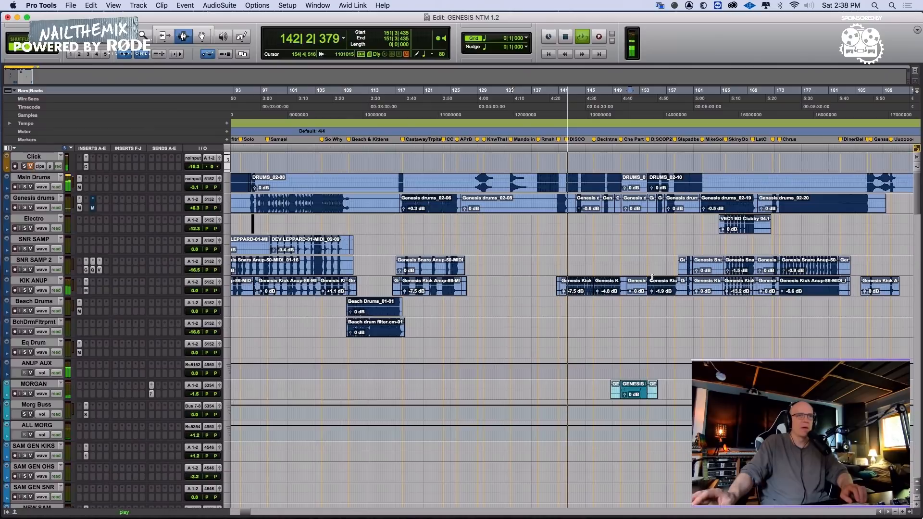
pyautogui.scroll(-1, 653, 278)
pyautogui.click(619, 323)
pyautogui.press('space')
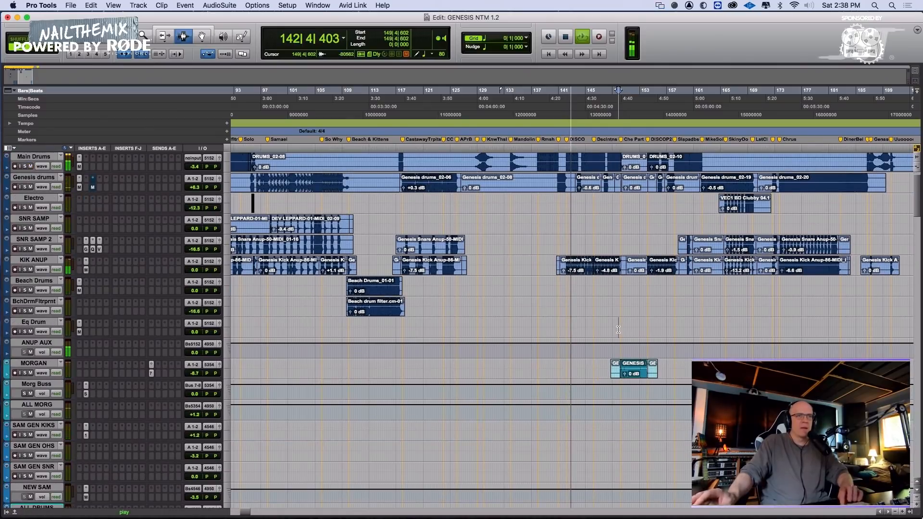
pyautogui.hscroll(5, 603, 324)
pyautogui.press('space')
pyautogui.scroll(-1, 529, 337)
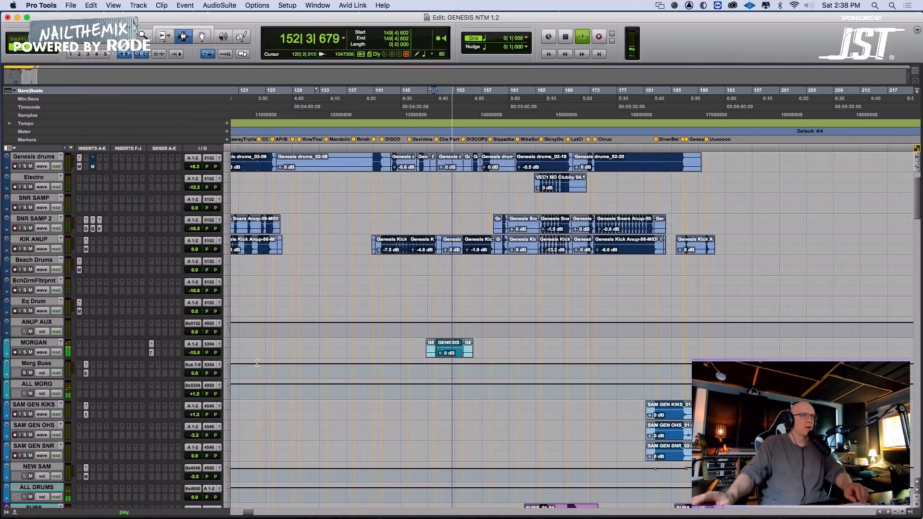
# Pull the MORGAN track's right pan automation inward between 147|3|777 and 158|4|721
pyautogui.click(44, 354)
pyautogui.click(48, 380)
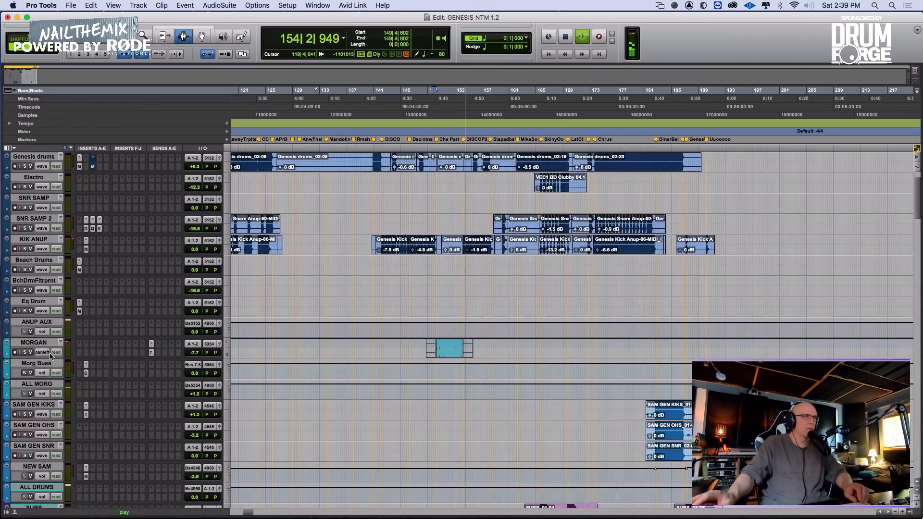
pyautogui.click(50, 354)
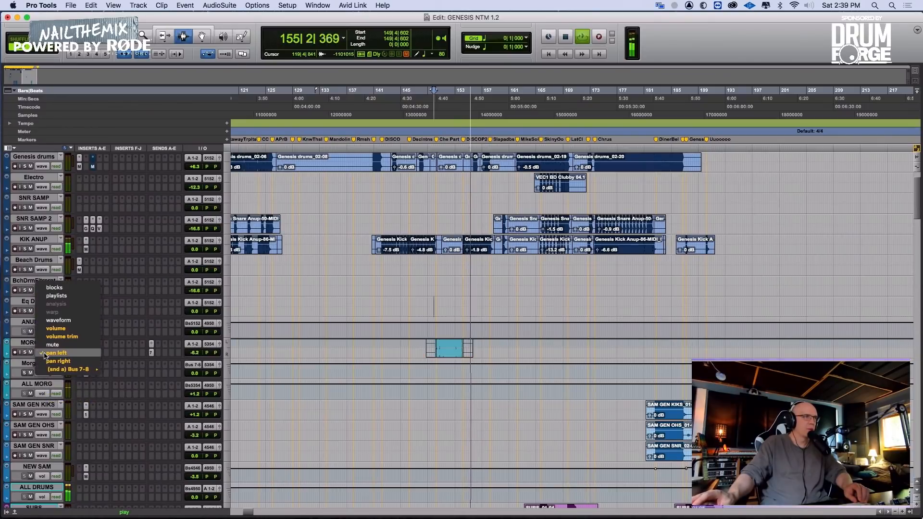
pyautogui.click(90, 361)
pyautogui.moveTo(419, 350); pyautogui.dragTo(490, 353)
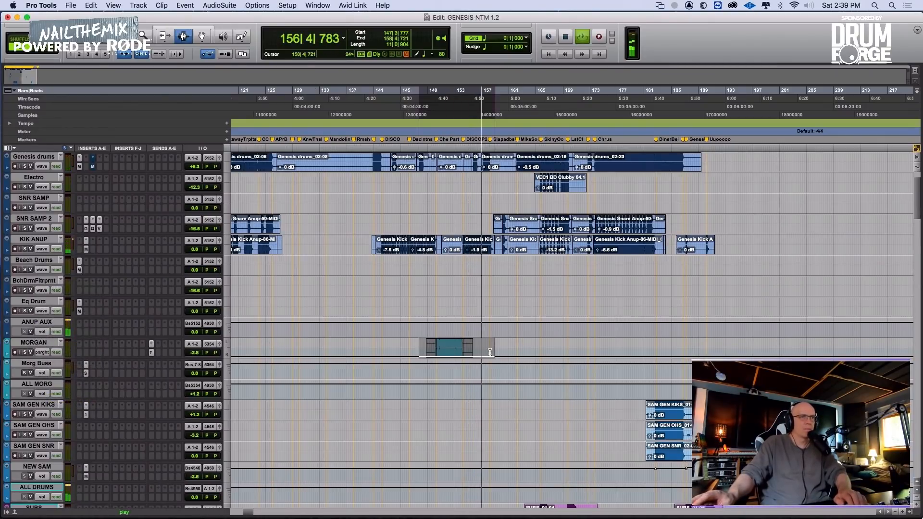
pyautogui.press('F6')
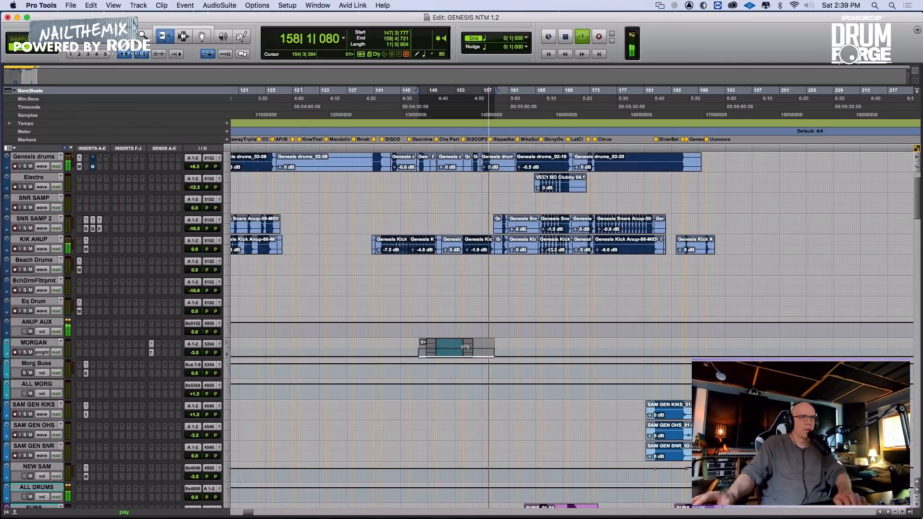
# Pull the MORGAN track's left pan automation inward over the same range and play from 151|2|576
pyautogui.click(48, 352)
pyautogui.click(53, 345)
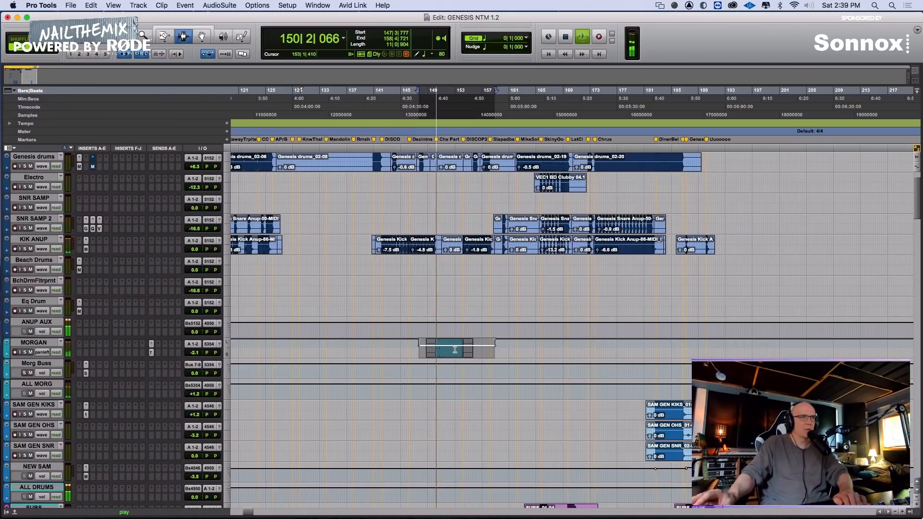
pyautogui.click(450, 351)
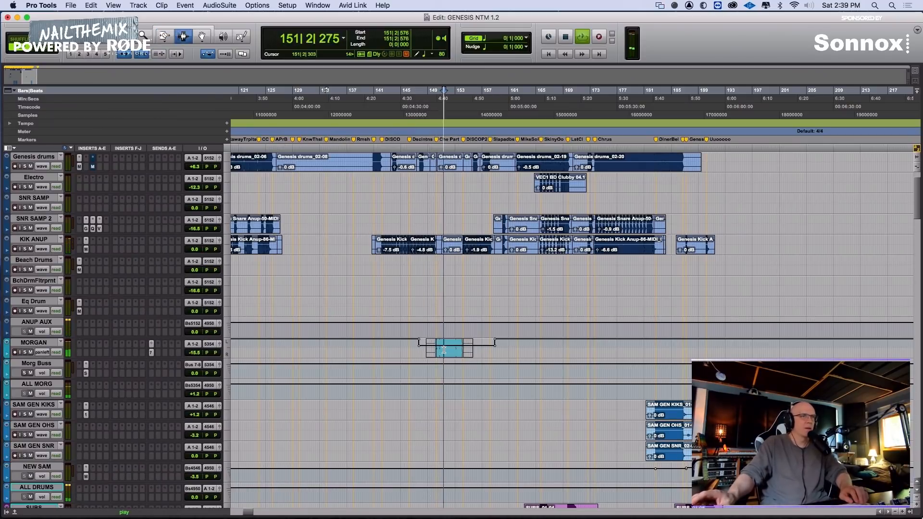
# Set the 70s beats volume automation over the second section, around the DISCOP2 marker, to about -11.5 dB while playing it
pyautogui.scroll(-1, 443, 351)
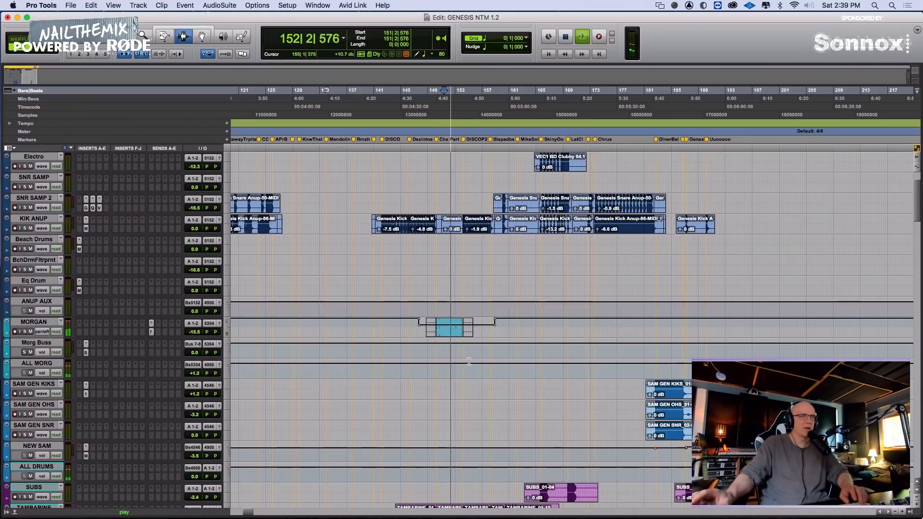
pyautogui.scroll(-7, 444, 350)
pyautogui.press('F6')
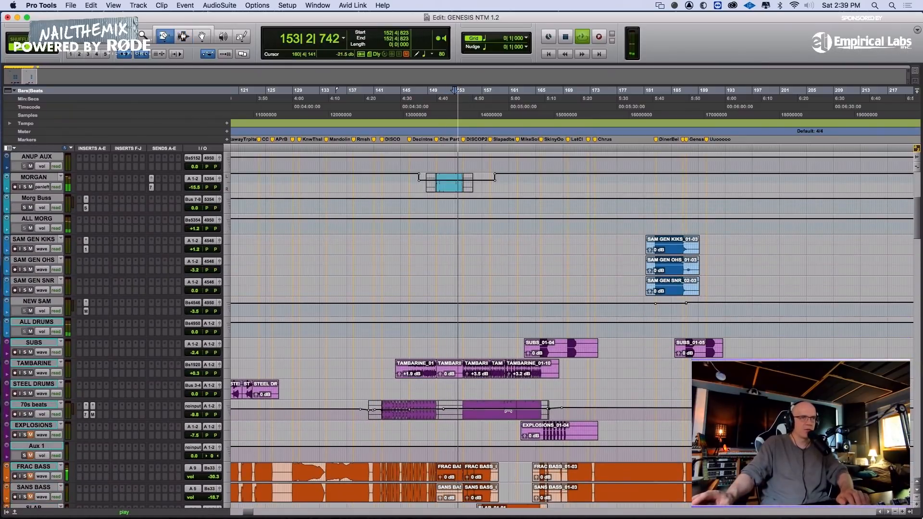
pyautogui.moveTo(515, 414); pyautogui.dragTo(514, 413)
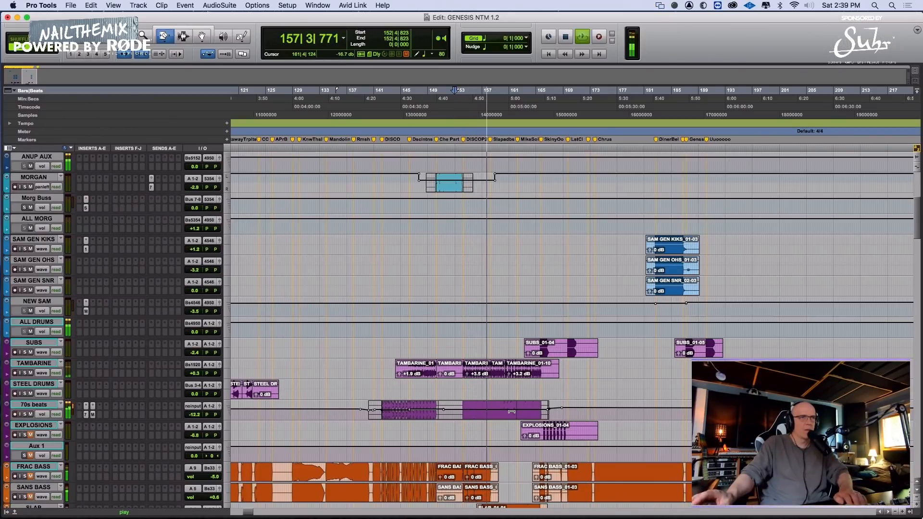
pyautogui.press('F6')
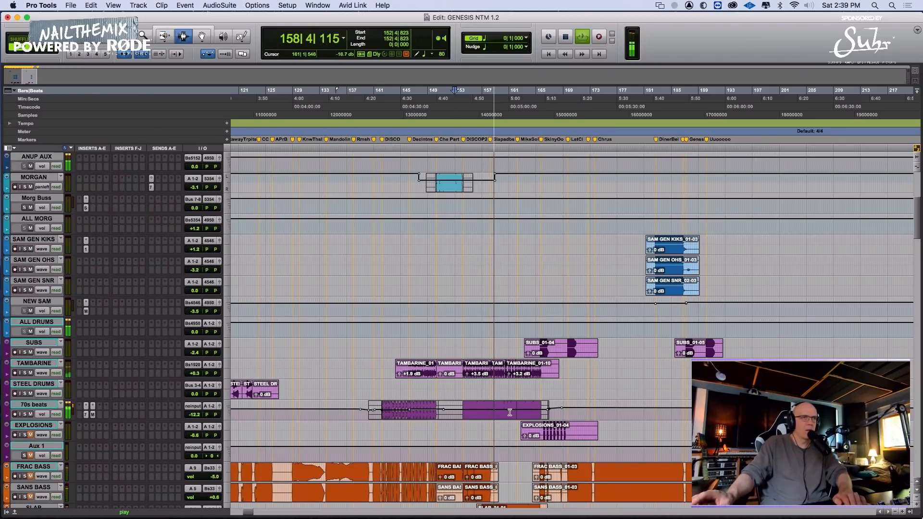
pyautogui.press('KP_1')
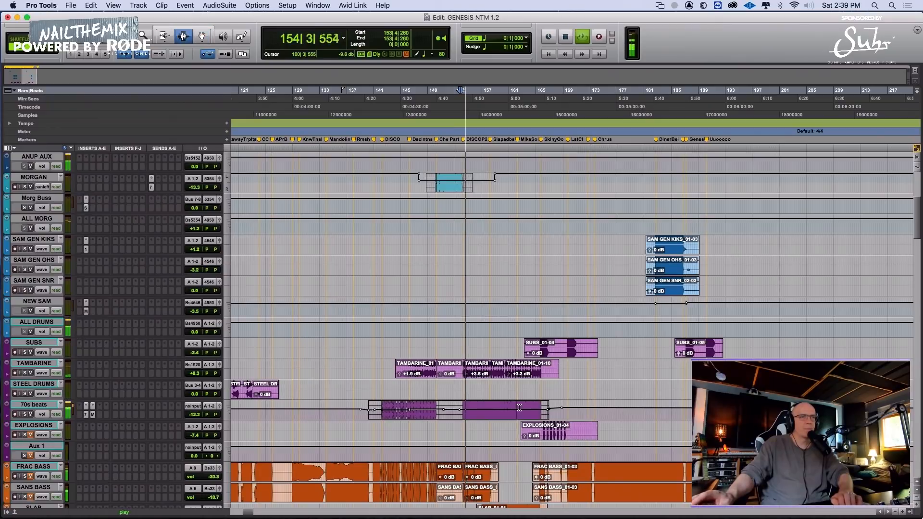
pyautogui.press('F6')
pyautogui.press('space')
pyautogui.moveTo(521, 409); pyautogui.dragTo(522, 408)
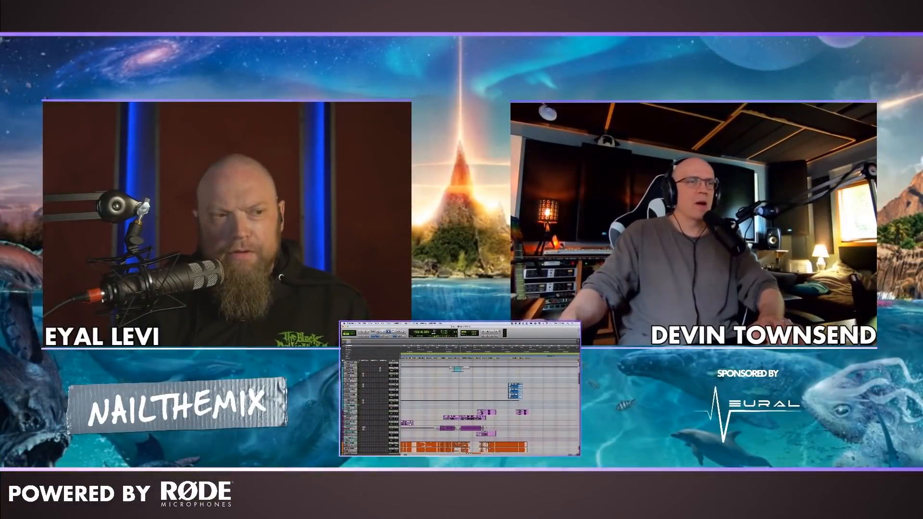
pyautogui.click(459, 428)
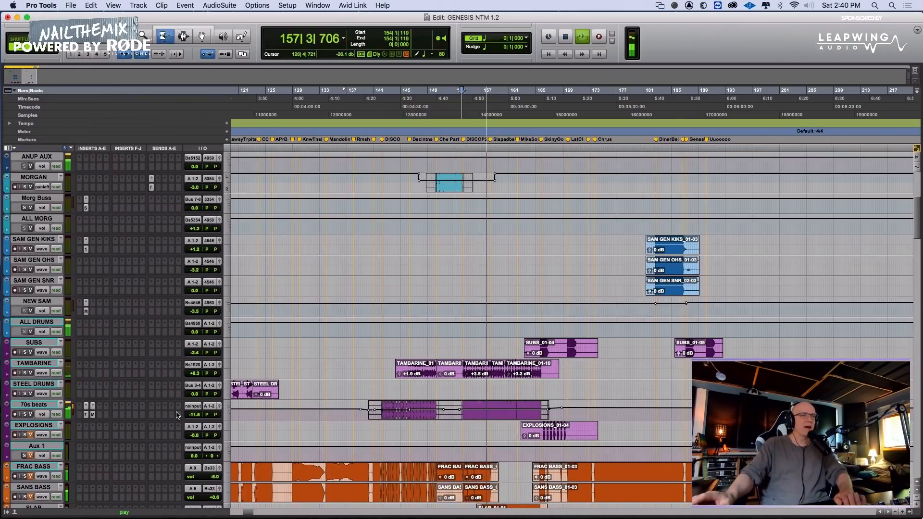
# Raise the 70s beats volume automation over the section after the DISCOP2 marker to about -10.5 dB and stop playback
pyautogui.moveTo(525, 410); pyautogui.dragTo(524, 408)
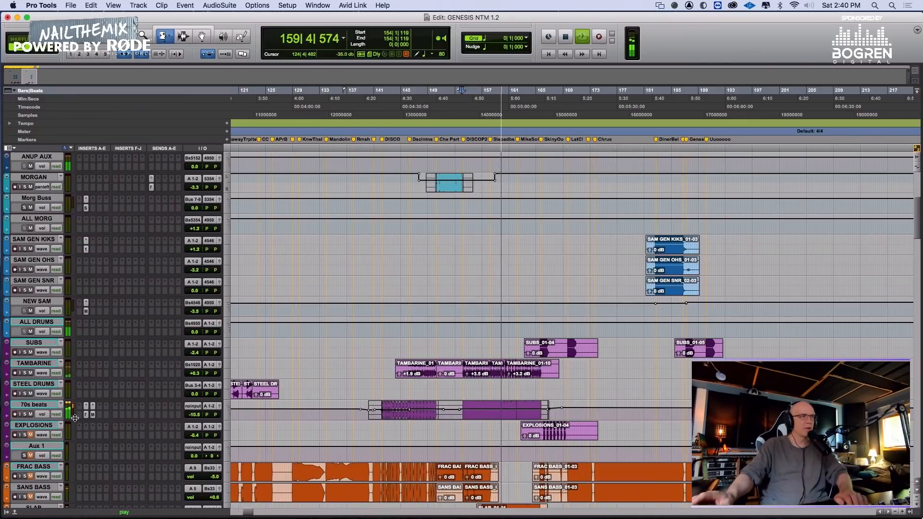
pyautogui.press('space')
# Insert the Brauer Motion stereo plug-in on the 70s beats track and enable automation for its Master Bypass
pyautogui.click(107, 410)
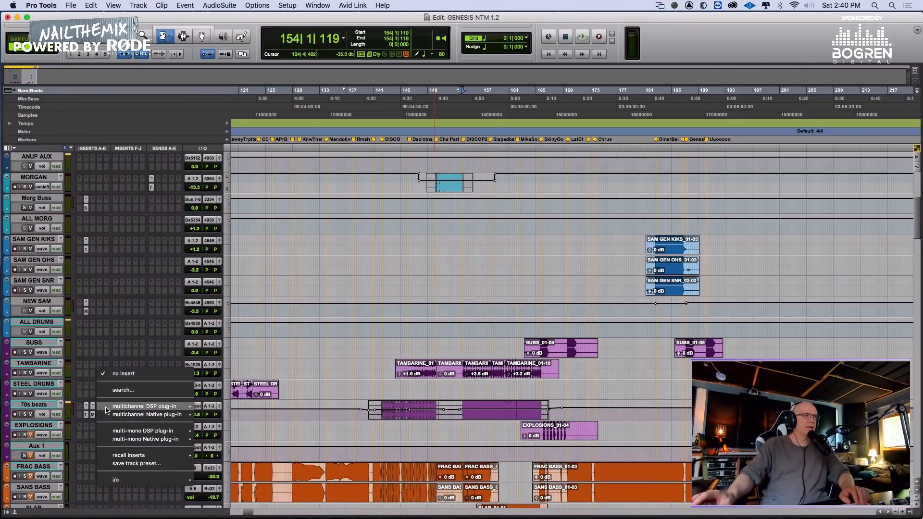
pyautogui.moveTo(115, 414)
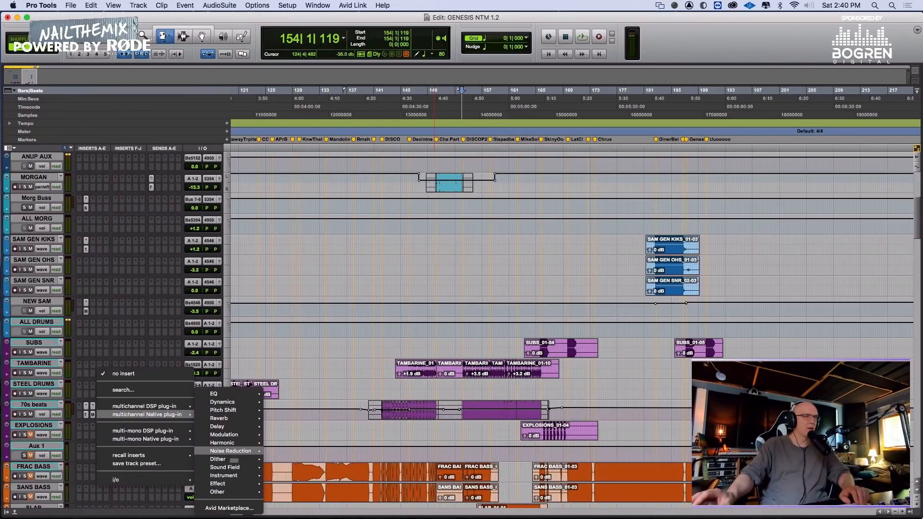
pyautogui.moveTo(231, 468)
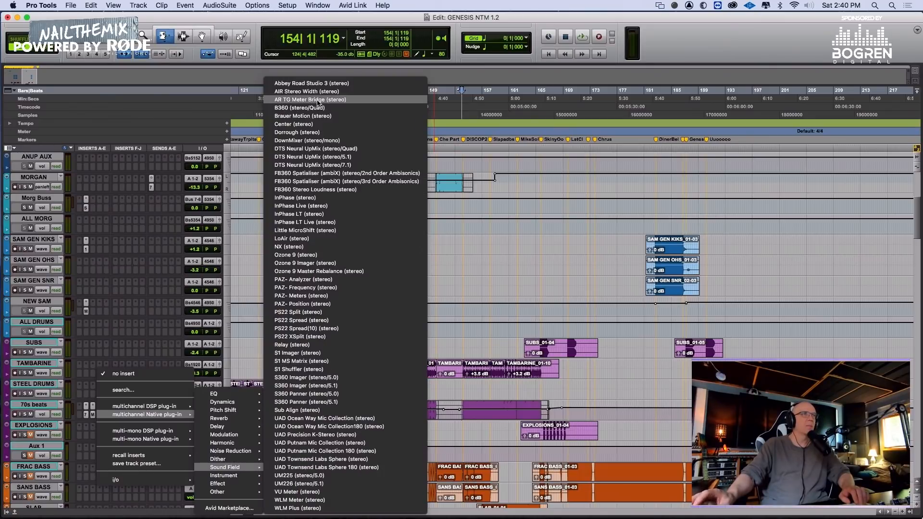
pyautogui.click(310, 116)
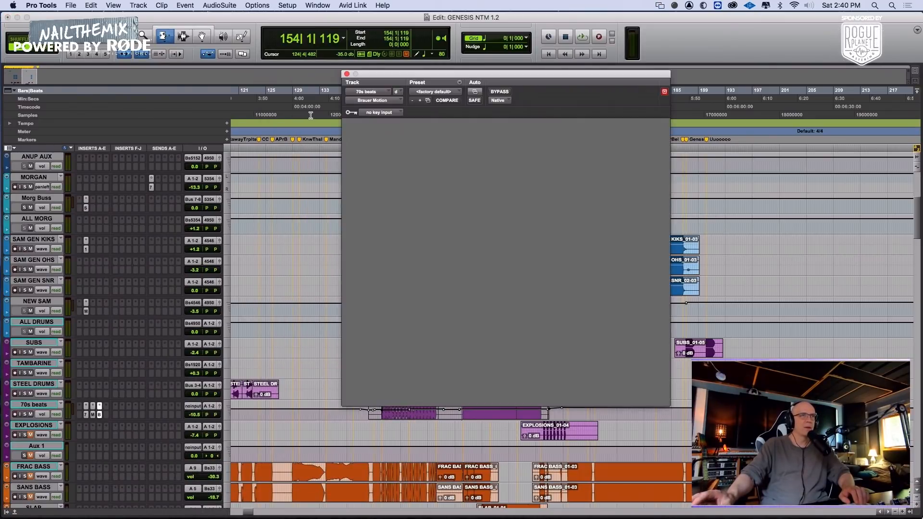
pyautogui.rightClick(502, 93)
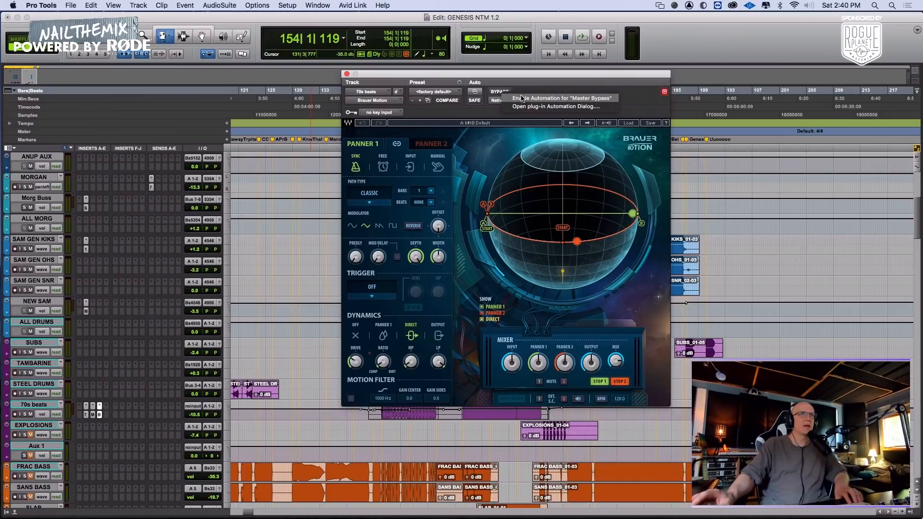
pyautogui.click(522, 99)
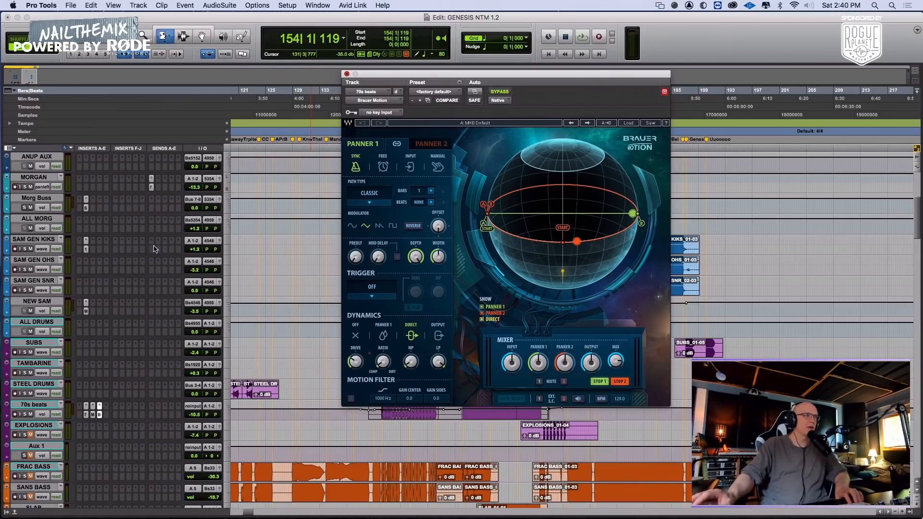
# Automate the Brauer Motion Master Bypass on 70s beats so the effect is active only from 153|1|956 to 166|4|585
pyautogui.click(42, 414)
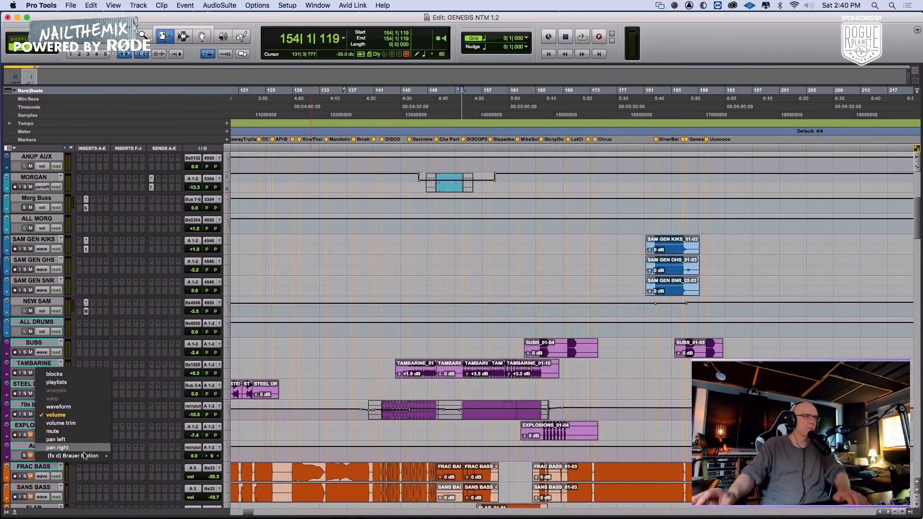
pyautogui.moveTo(84, 456)
pyautogui.click(140, 458)
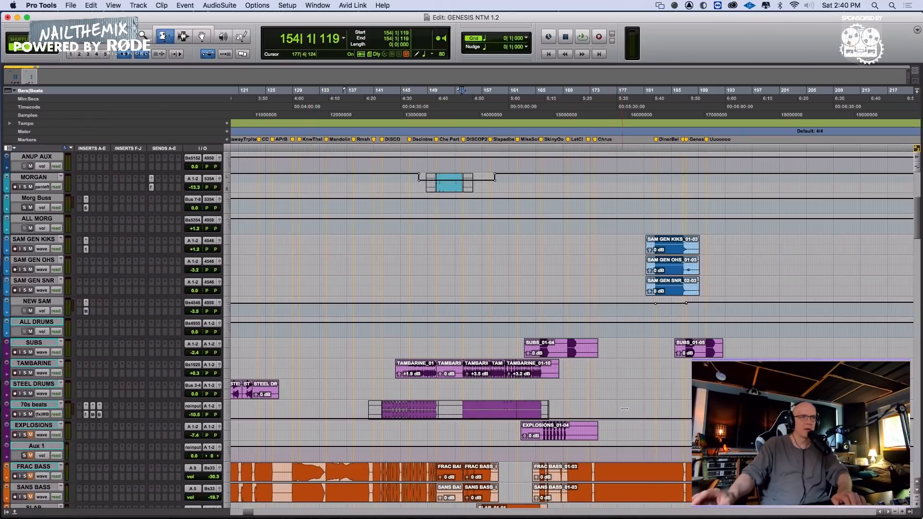
pyautogui.moveTo(623, 412); pyautogui.dragTo(625, 378)
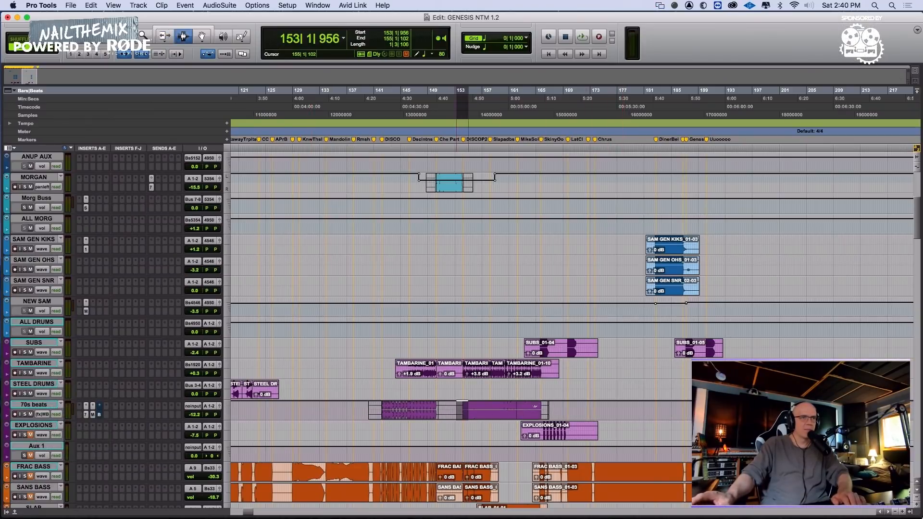
pyautogui.moveTo(535, 407); pyautogui.dragTo(549, 409)
pyautogui.press('F7')
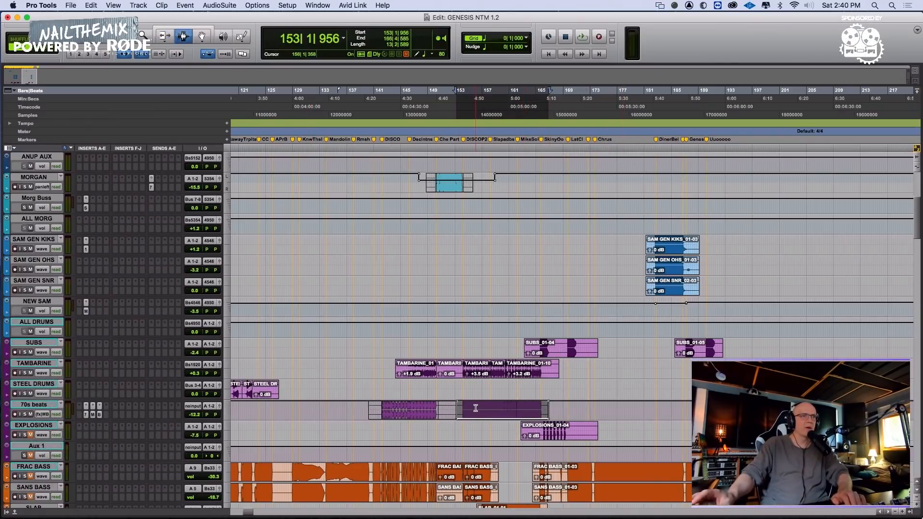
# Play the 70s beats from 156|1|358 and lower the Mix amount in Brauer Motion
pyautogui.click(475, 409)
pyautogui.click(99, 415)
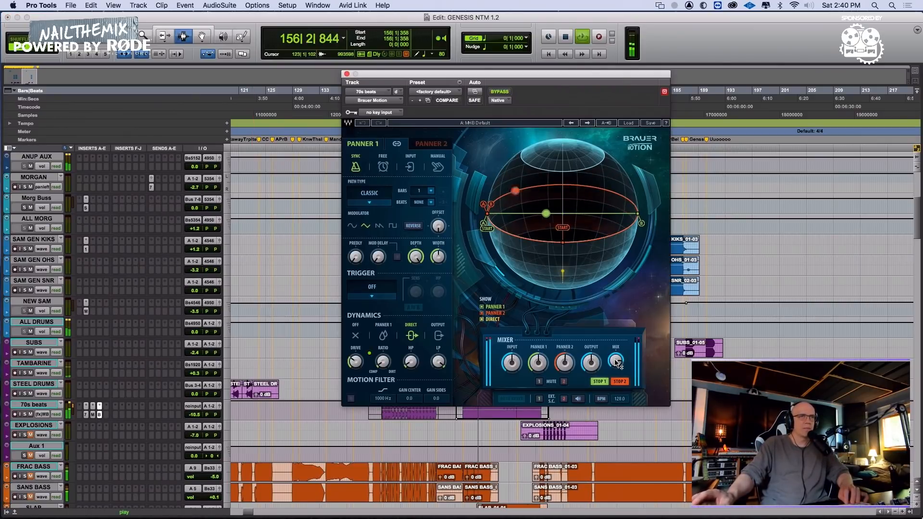
pyautogui.moveTo(616, 364)
pyautogui.moveTo(618, 364)
pyautogui.mouseDown()
pyautogui.moveTo(617, 395)
pyautogui.moveTo(619, 364)
pyautogui.mouseUp()
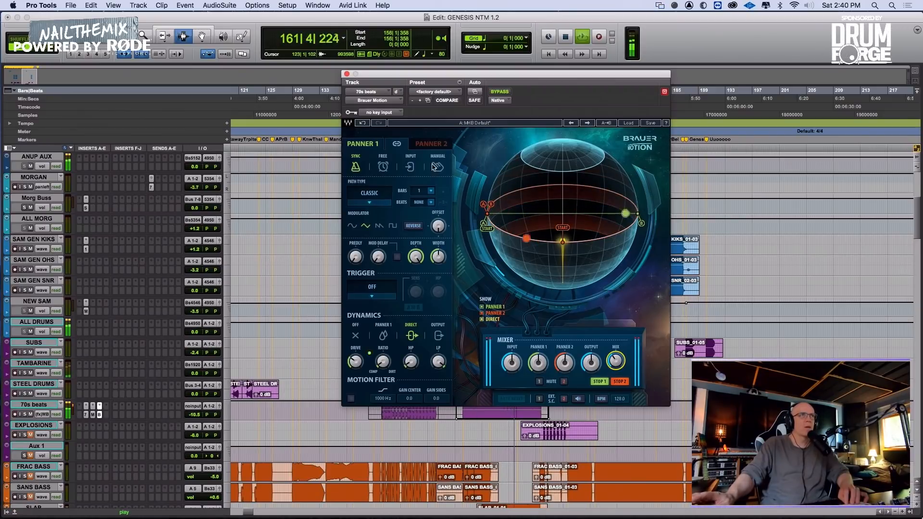
pyautogui.click(347, 74)
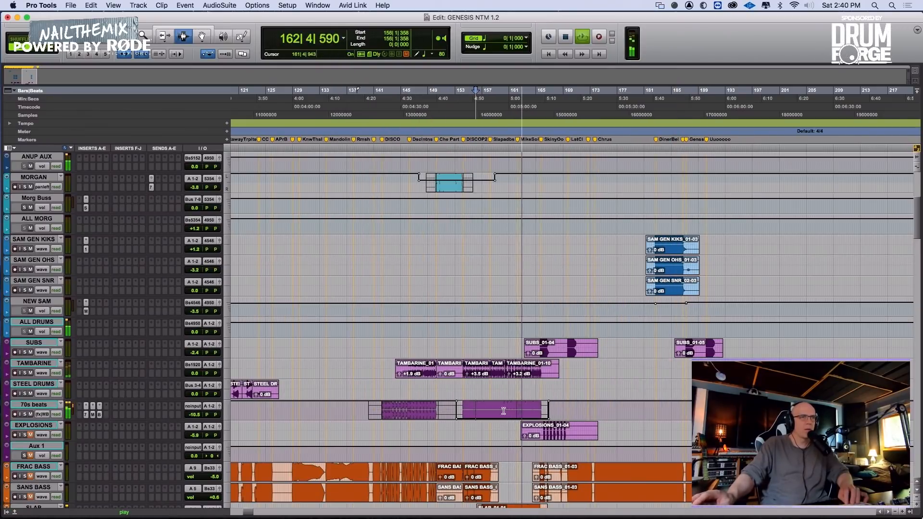
# Return 70s beats to its volume automation and set the second section to about -12.1 dB while playing from 153|1|683
pyautogui.click(456, 410)
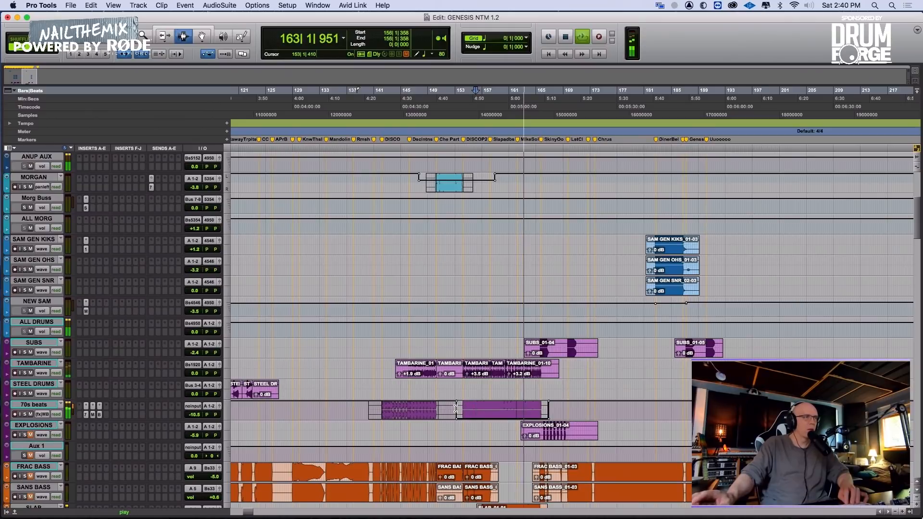
pyautogui.click(45, 416)
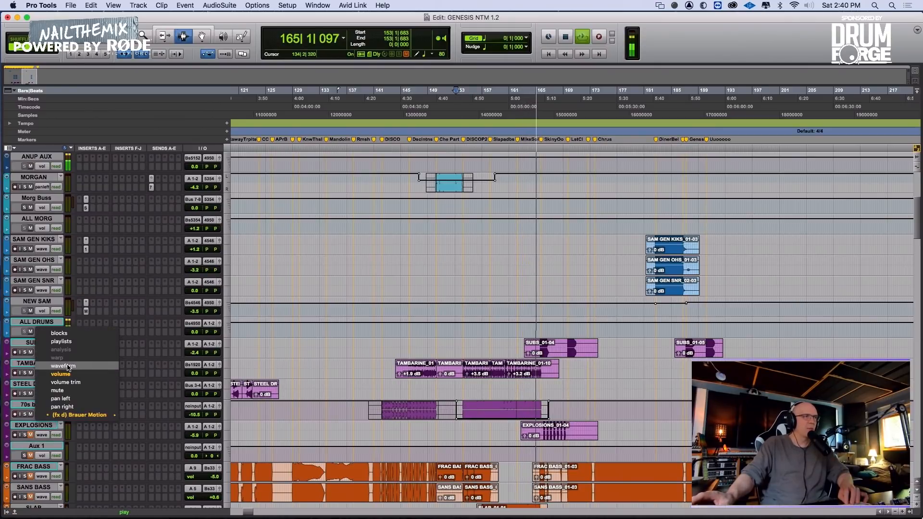
pyautogui.click(60, 374)
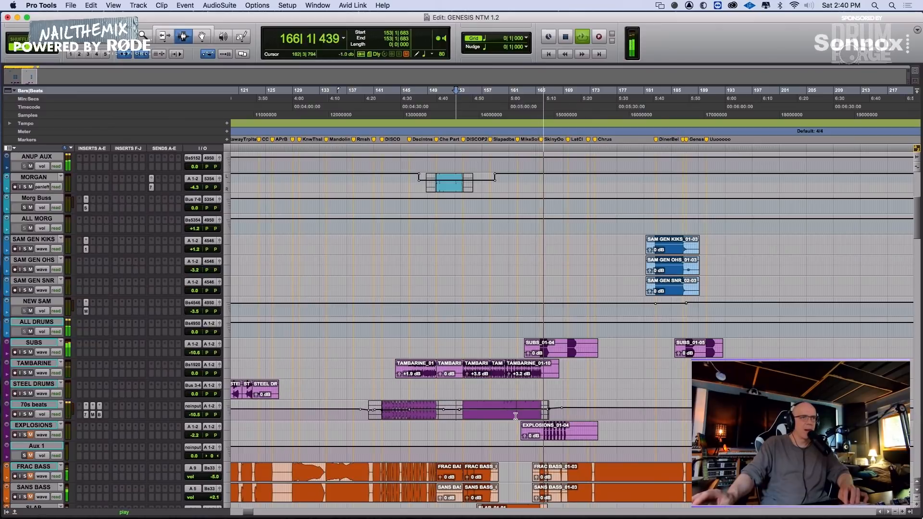
pyautogui.press('space')
pyautogui.press('space')
pyautogui.press('F6')
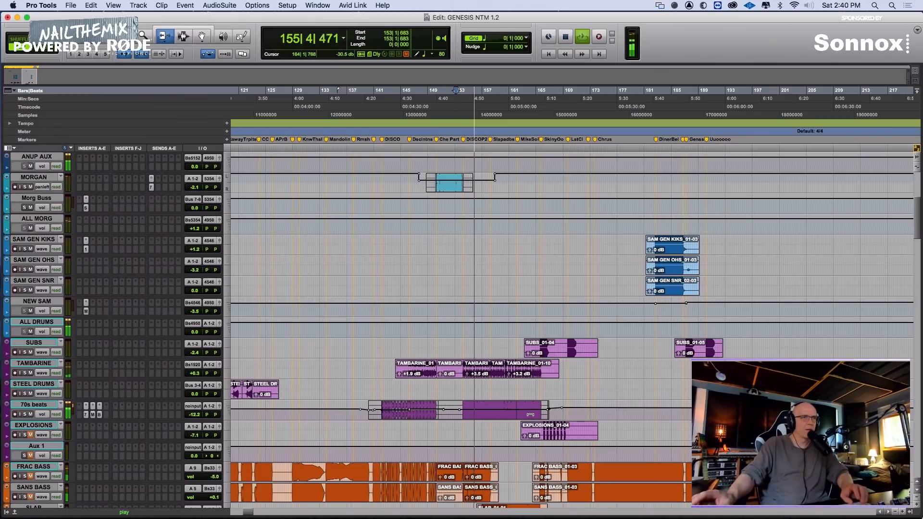
pyautogui.moveTo(531, 415); pyautogui.dragTo(532, 409)
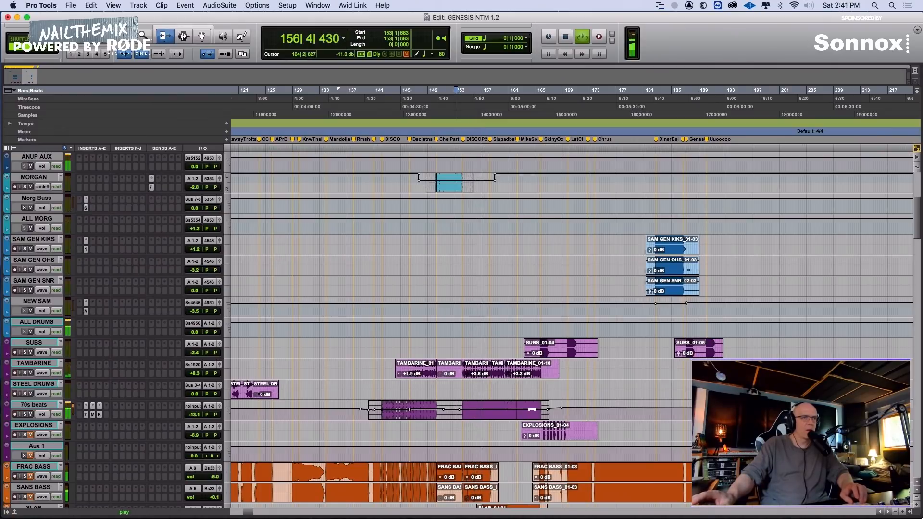
# Check the Brauer Motion settings on 70s beats and listen to the passage from 158|3|316
pyautogui.click(99, 415)
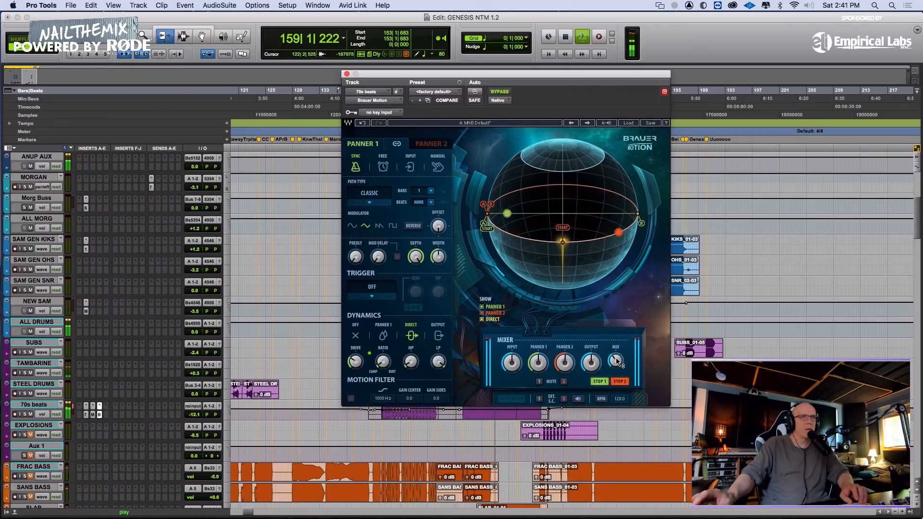
pyautogui.click(347, 74)
pyautogui.press('F7')
pyautogui.click(493, 405)
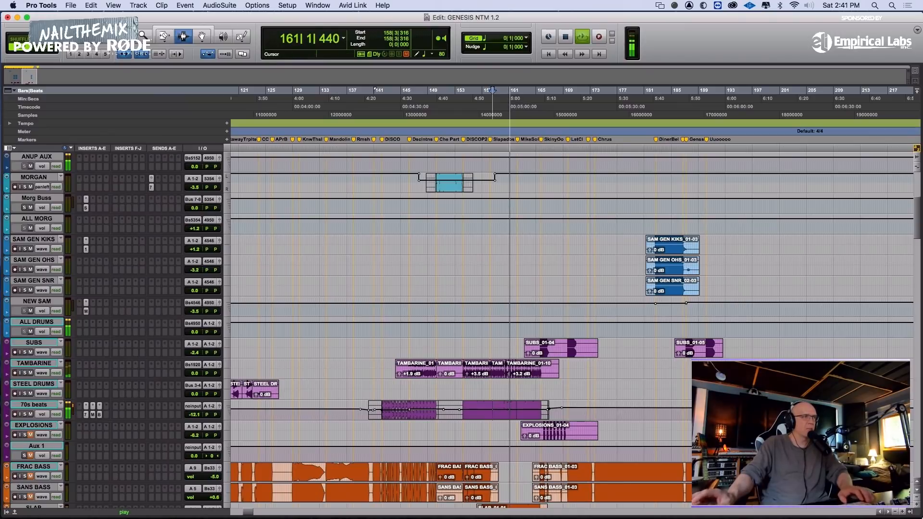
pyautogui.press('space')
# Show the 70s beats track as waveform and separate the passage from 161|4|000 to 162|2|000 into its own clip
pyautogui.click(42, 414)
pyautogui.click(53, 379)
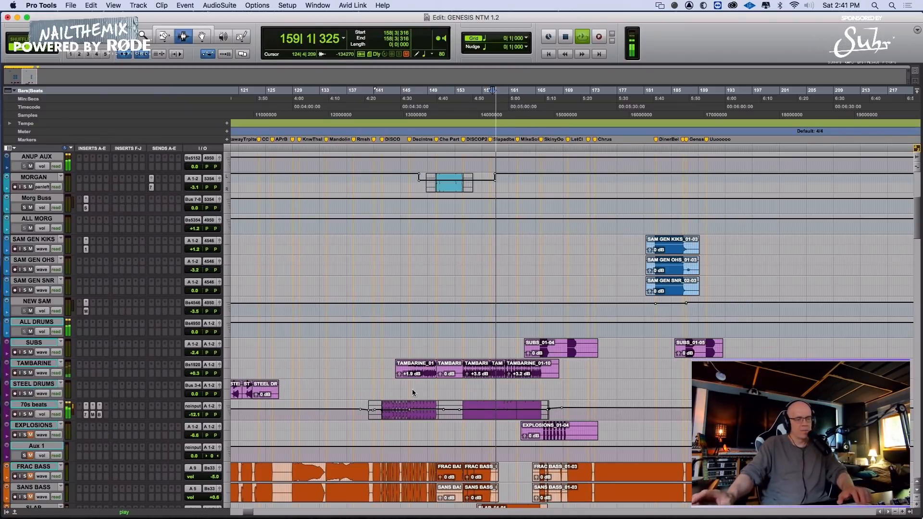
pyautogui.press('t')
pyautogui.press('t')
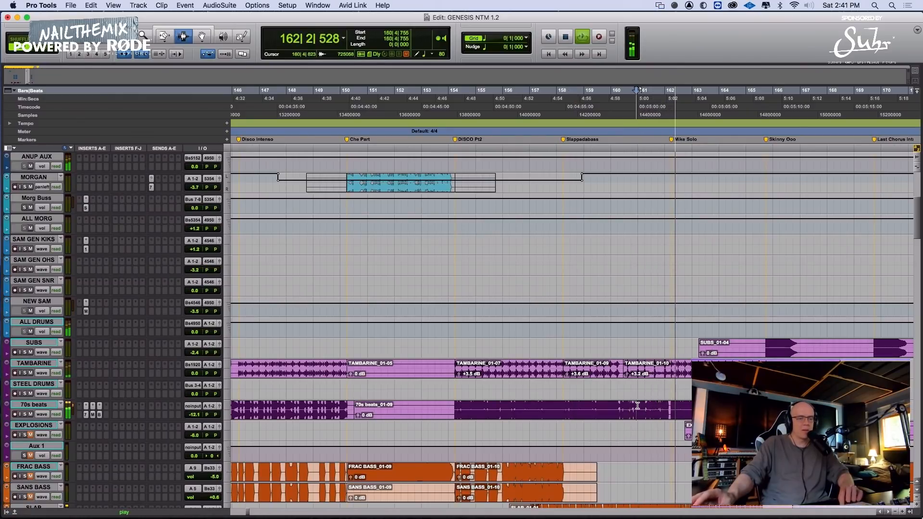
pyautogui.press('space')
pyautogui.press('space')
pyautogui.press('t')
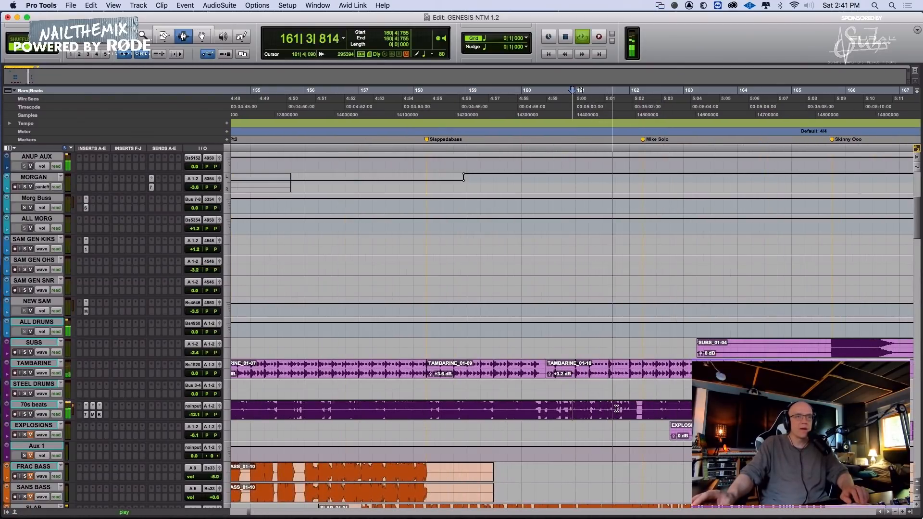
pyautogui.moveTo(617, 408); pyautogui.dragTo(641, 408)
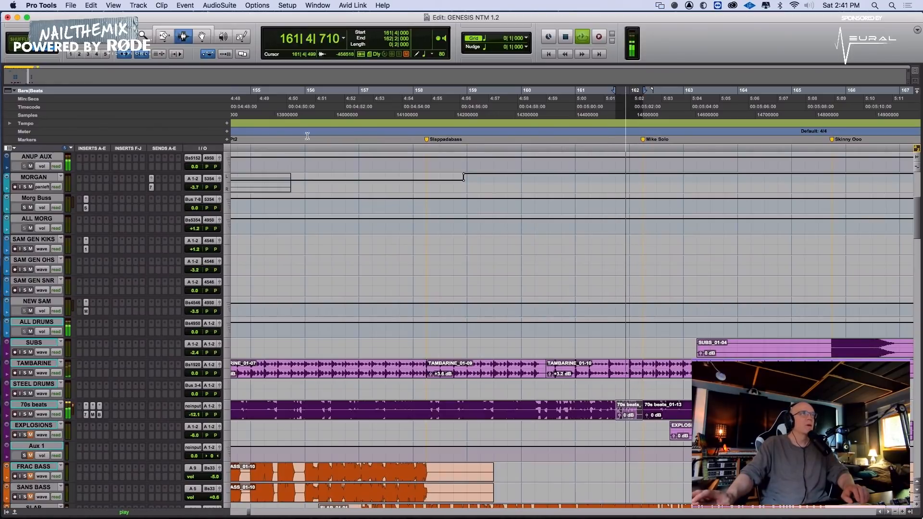
# Render the separated 70s beats clip through the OVox Stereo AudioSuite plug-in with the Boards preset
pyautogui.click(219, 6)
pyautogui.moveTo(224, 29)
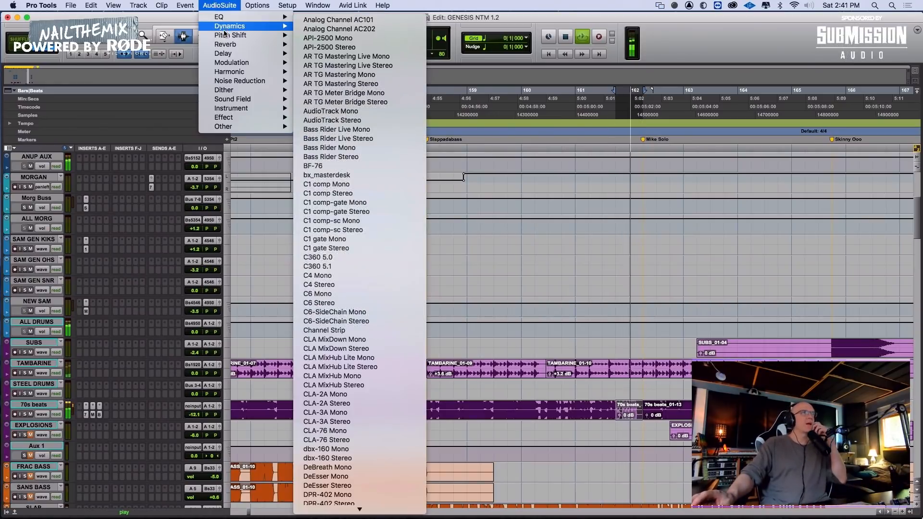
pyautogui.moveTo(237, 101)
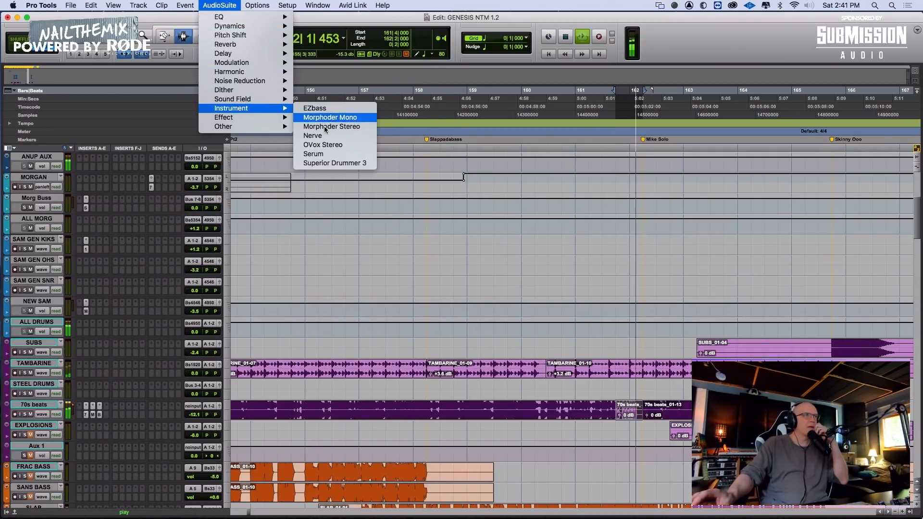
pyautogui.click(316, 145)
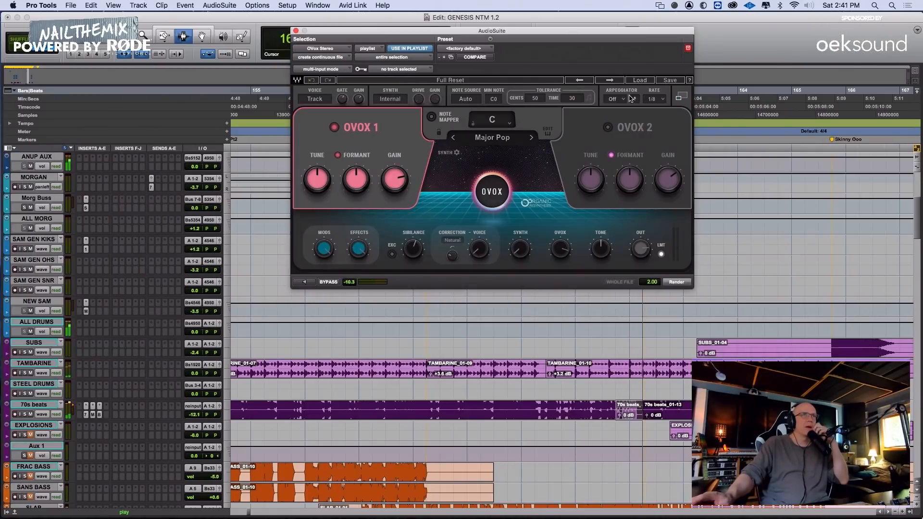
pyautogui.click(611, 81)
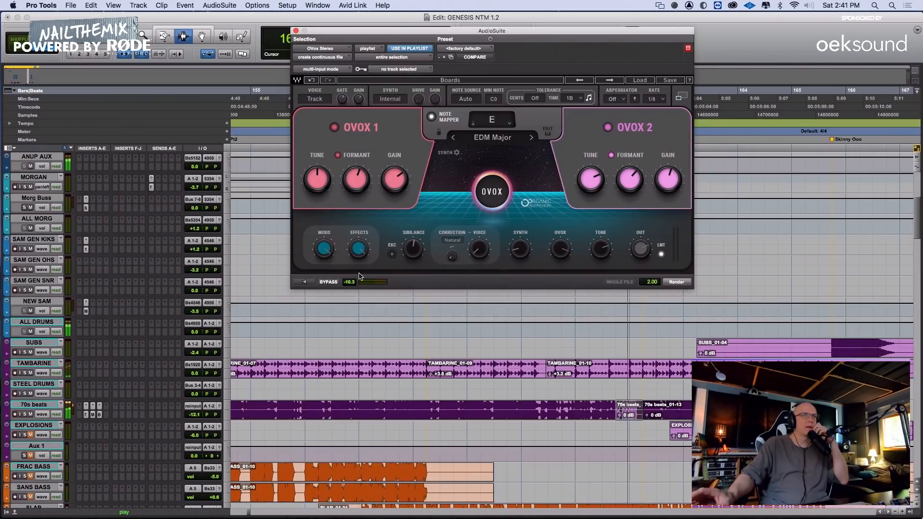
pyautogui.click(683, 284)
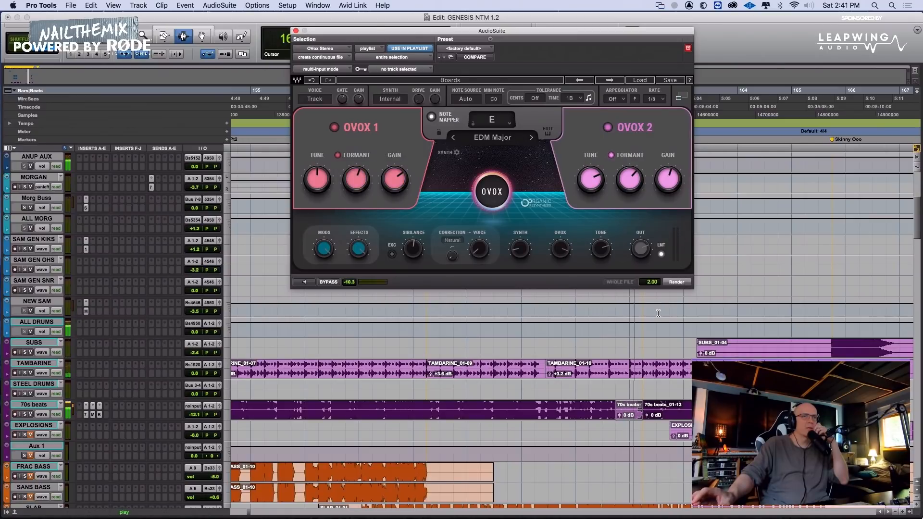
# Set the clip gain of the rendered OVox clip on 70s beats to -0.5 dB
pyautogui.click(554, 407)
pyautogui.press('t')
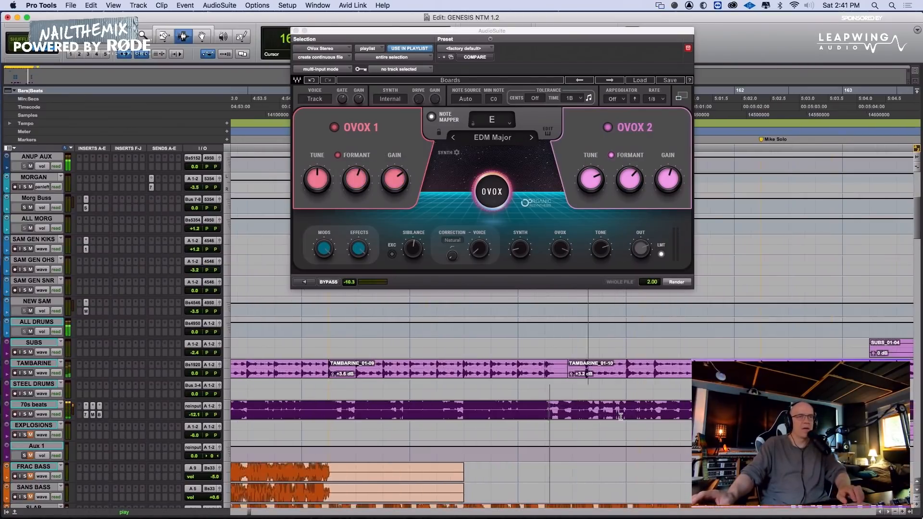
pyautogui.hscroll(5, 654, 405)
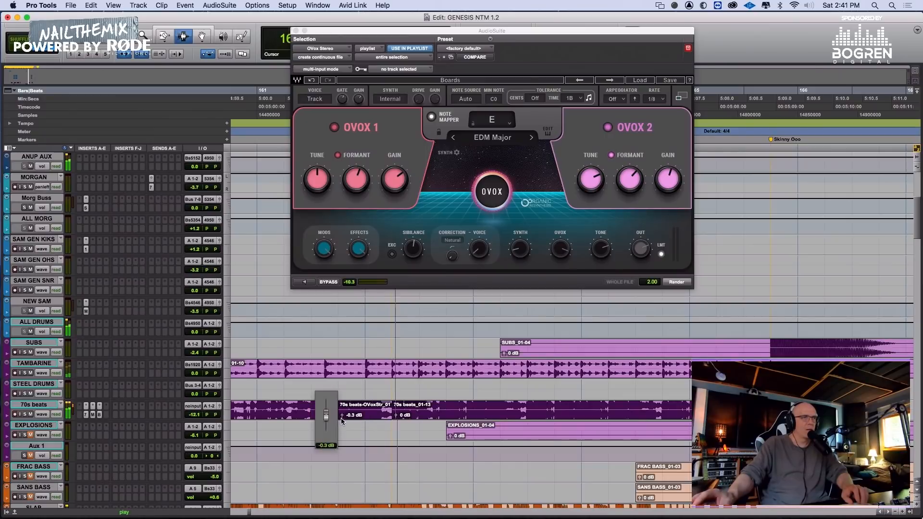
pyautogui.moveTo(341, 417); pyautogui.dragTo(342, 419)
# Copy the rendered OVox clip on 70s beats and paste it at 162|4|000, 163|4|000 and 164|4|000
pyautogui.click(580, 395)
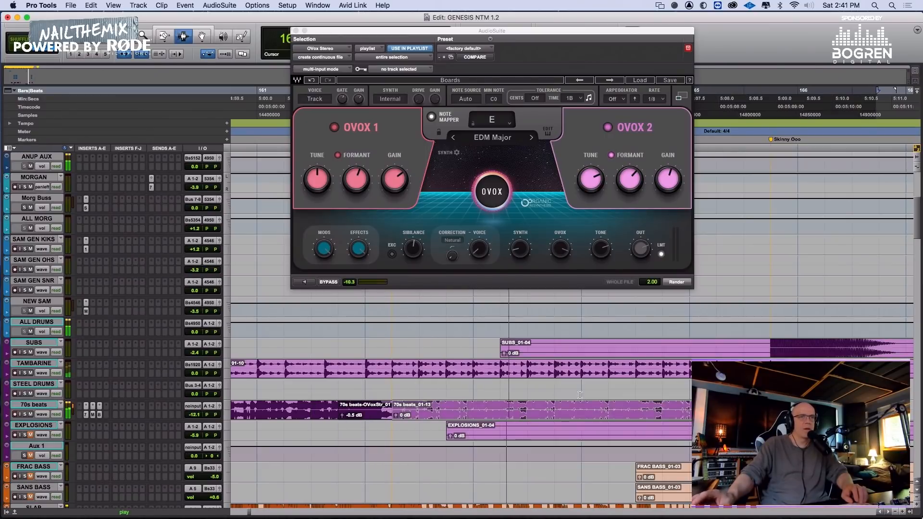
pyautogui.click(798, 410)
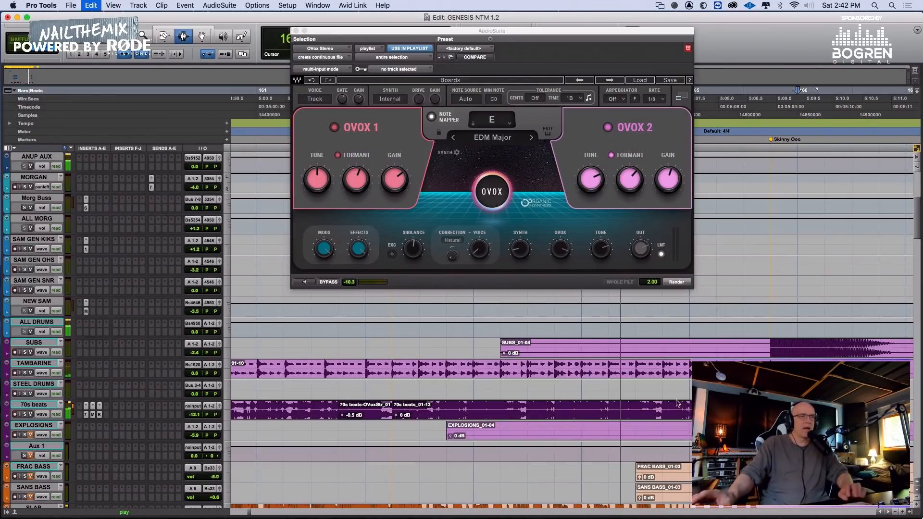
pyautogui.doubleClick(351, 407)
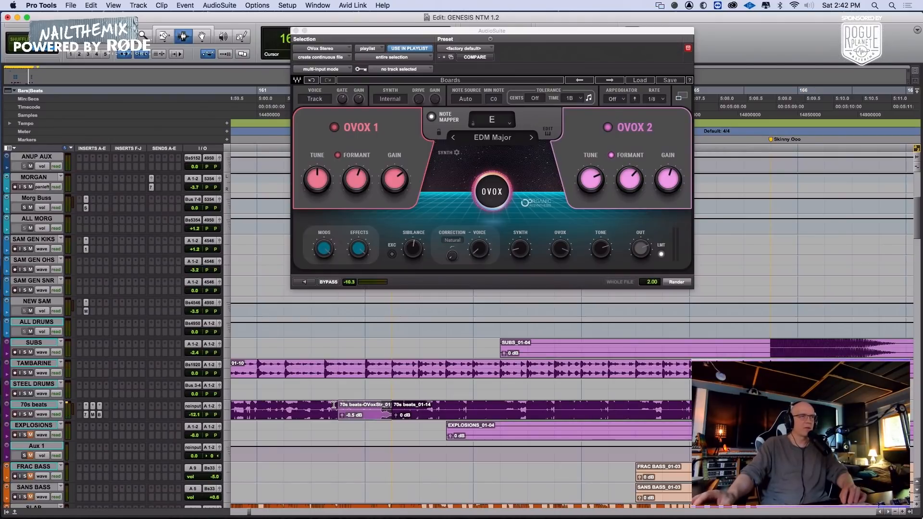
pyautogui.click(428, 406)
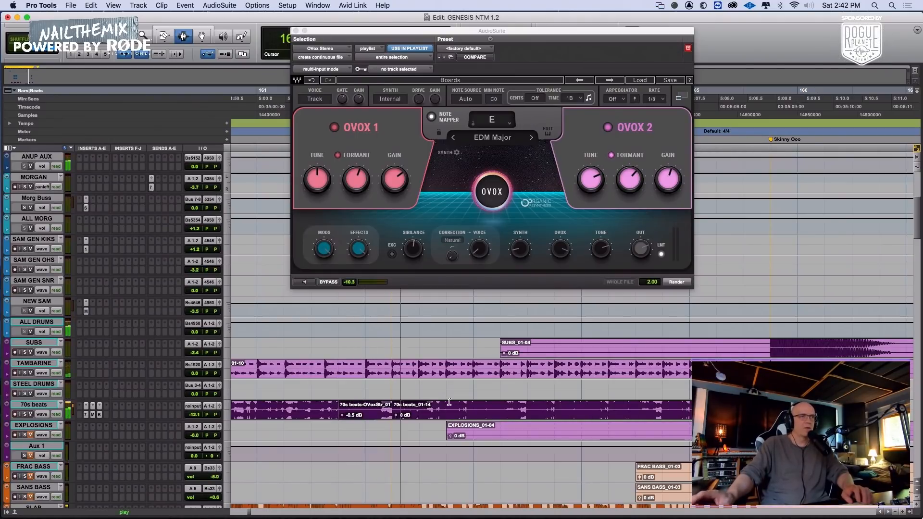
pyautogui.press('super+v')
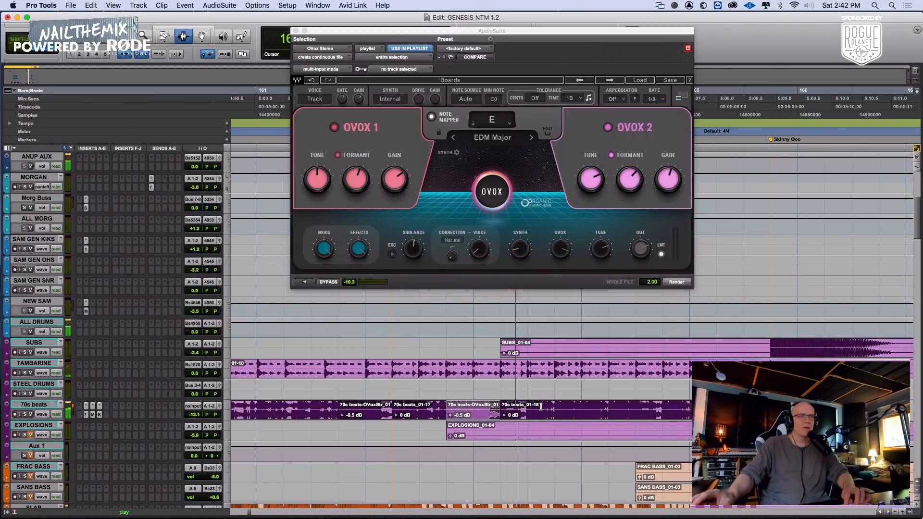
pyautogui.click(555, 404)
pyautogui.press('super+v')
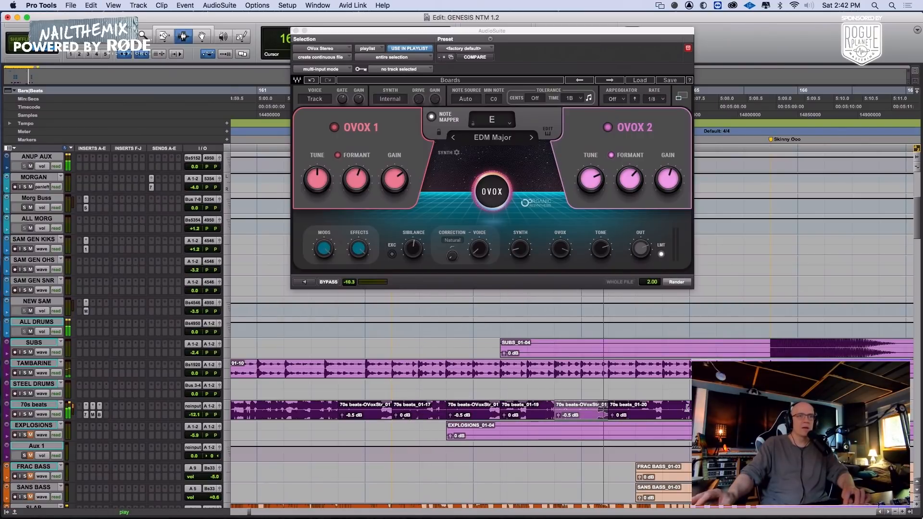
pyautogui.click(662, 406)
pyautogui.press('super+v')
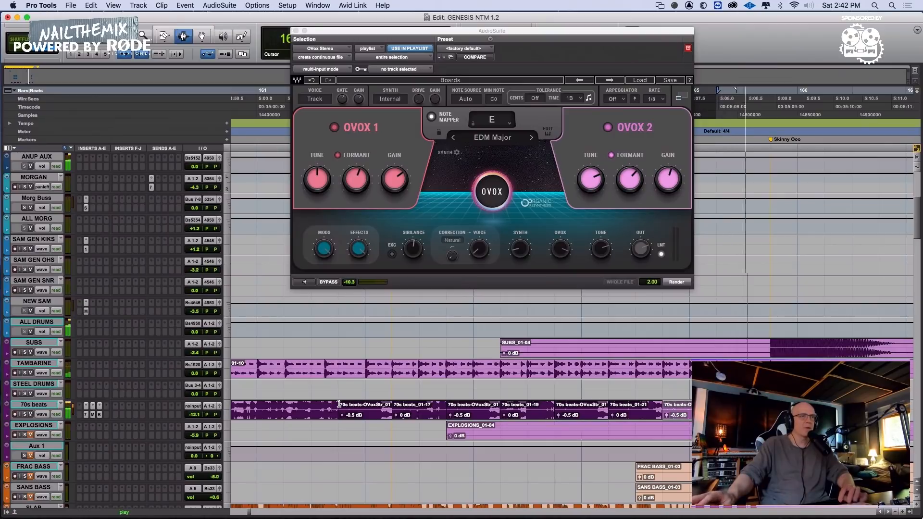
# Set the clip gains of the three pasted OVox clips on 70s beats to -2.8 dB, -0.9 dB and -1.8 dB in order
pyautogui.click(527, 398)
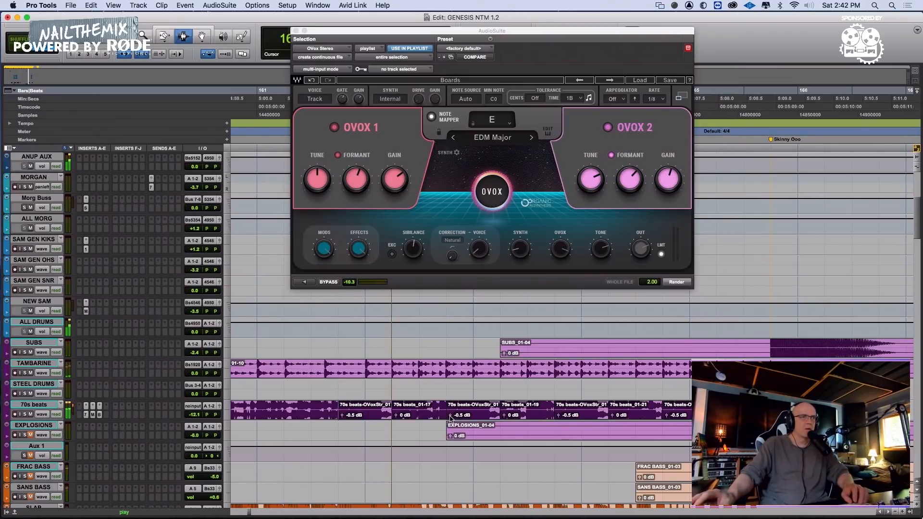
pyautogui.moveTo(450, 416); pyautogui.dragTo(450, 418)
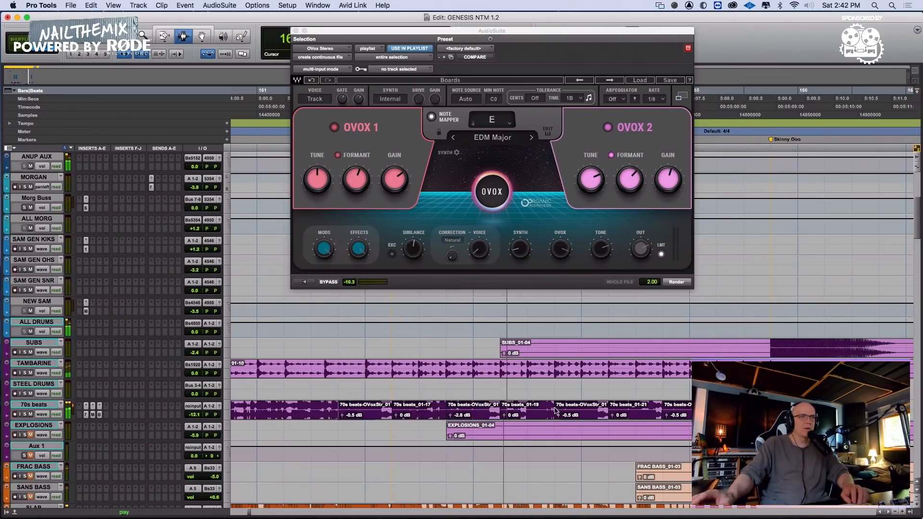
pyautogui.moveTo(559, 416); pyautogui.dragTo(560, 419)
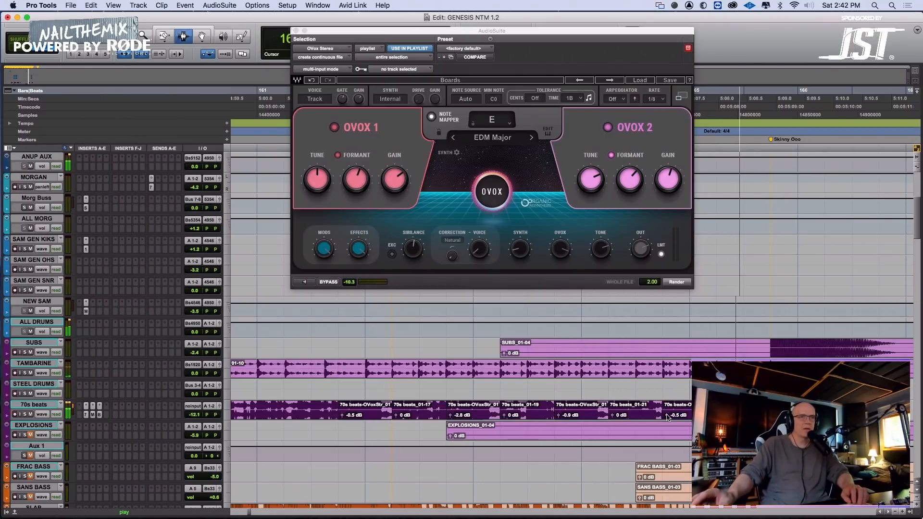
pyautogui.moveTo(668, 418); pyautogui.dragTo(668, 419)
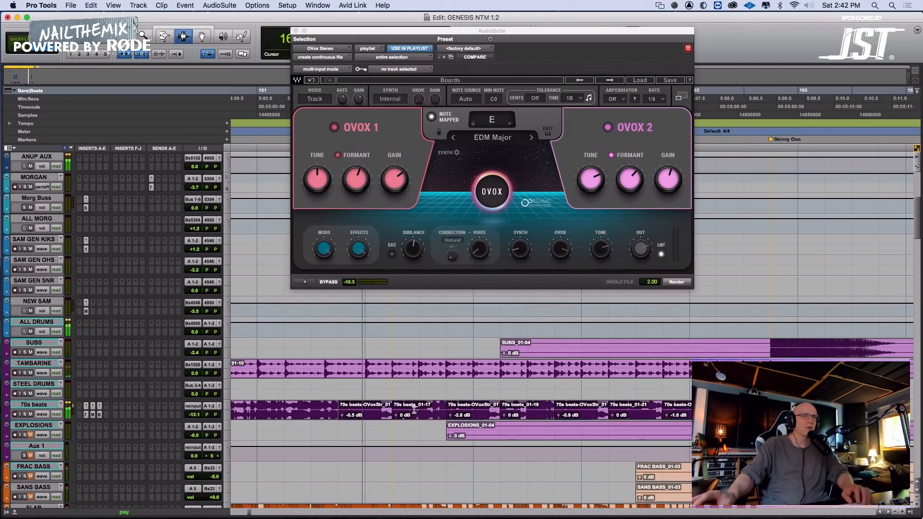
# Crossfade the joins into the pasted OVox clips on 70s beats and close the AudioSuite window
pyautogui.moveTo(420, 410); pyautogui.dragTo(690, 410)
pyautogui.press('f')
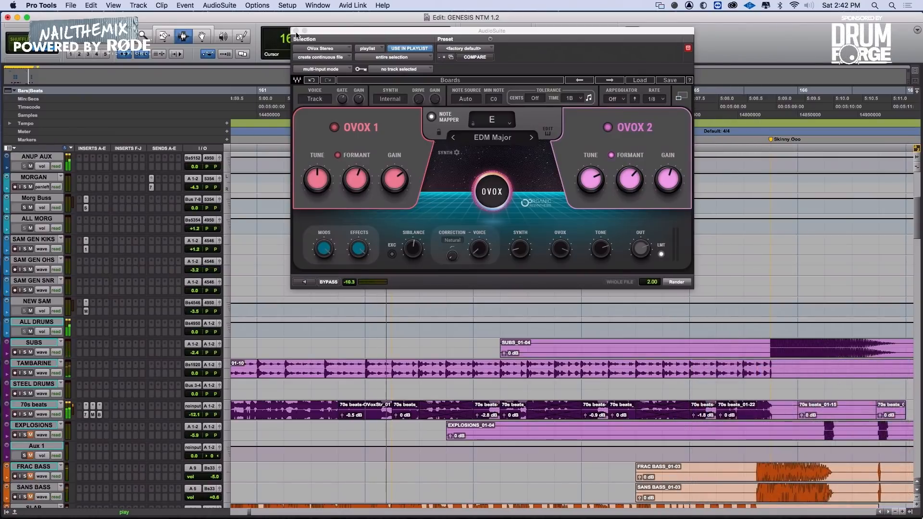
pyautogui.click(297, 31)
# Play from 161|3|000 and raise the clip gain of the unprocessed 70s beats clips between the OVox clips, the first to +0.7 dB and the second to +0.8 dB
pyautogui.press('space')
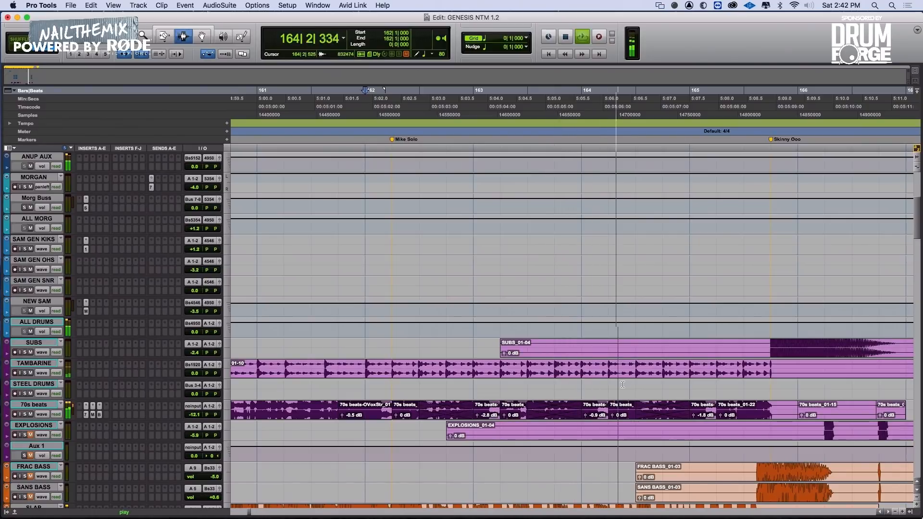
pyautogui.click(312, 390)
pyautogui.press('space')
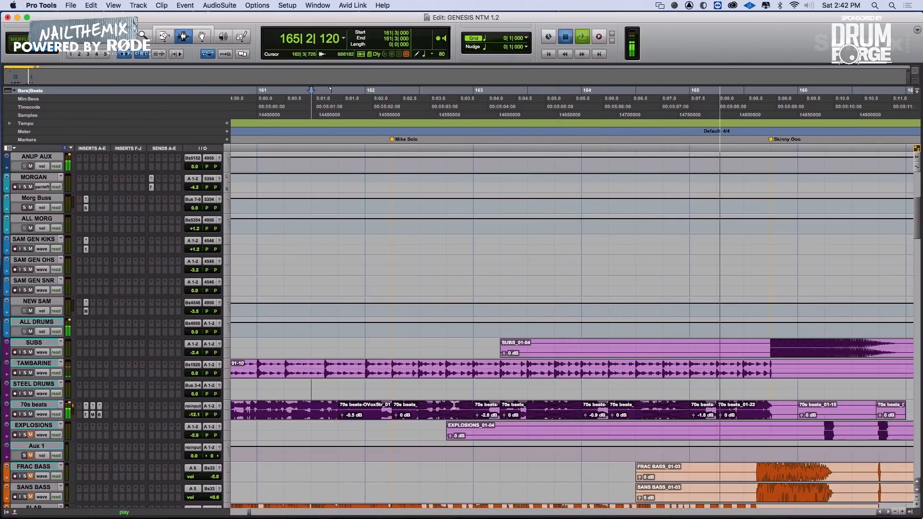
pyautogui.press('space')
pyautogui.moveTo(395, 415); pyautogui.dragTo(396, 412)
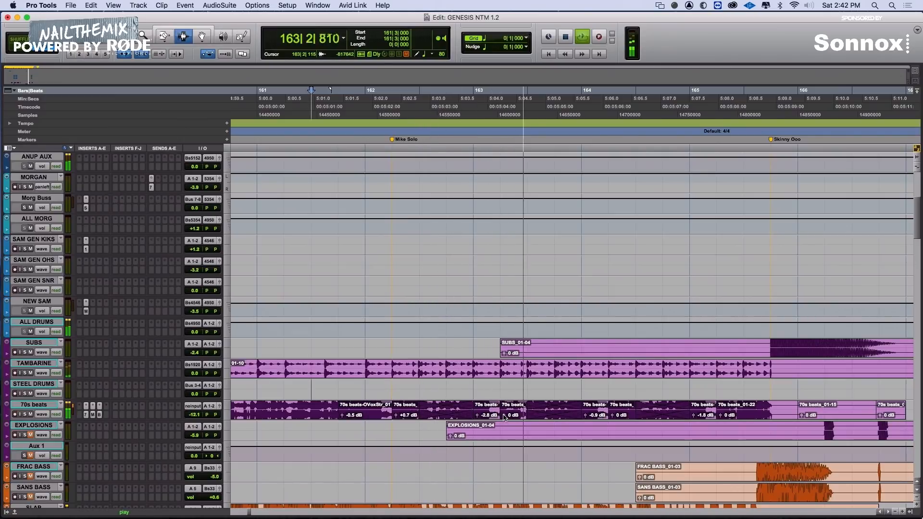
pyautogui.moveTo(504, 415); pyautogui.dragTo(504, 410)
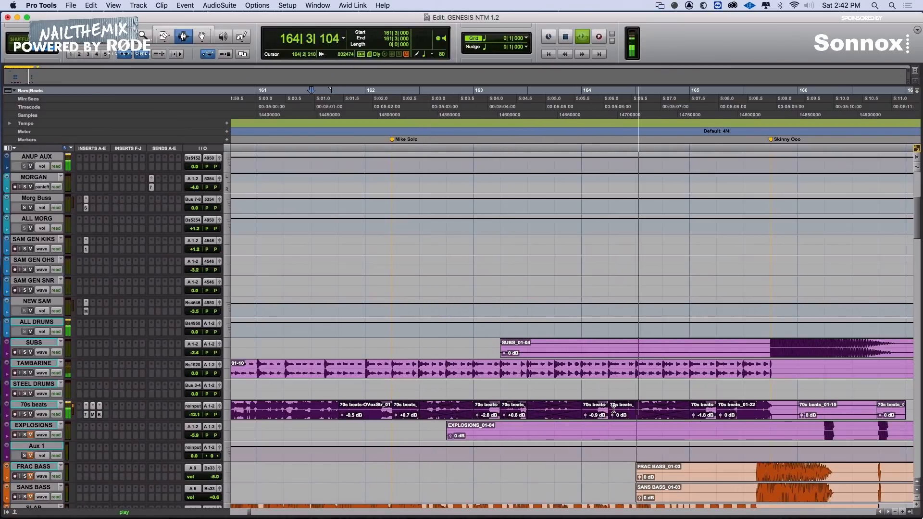
pyautogui.moveTo(614, 418); pyautogui.dragTo(613, 413)
# Separate the SUBS passage from 165|1|000 to 167|4|000 into its own clip and set its clip gain to -0.7 dB
pyautogui.press('r')
pyautogui.press('r')
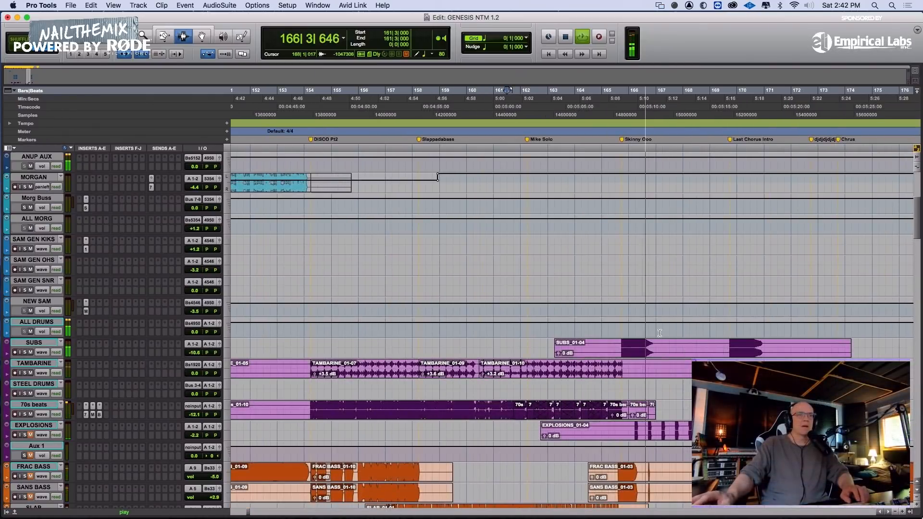
pyautogui.moveTo(602, 348); pyautogui.dragTo(678, 349)
pyautogui.press('b')
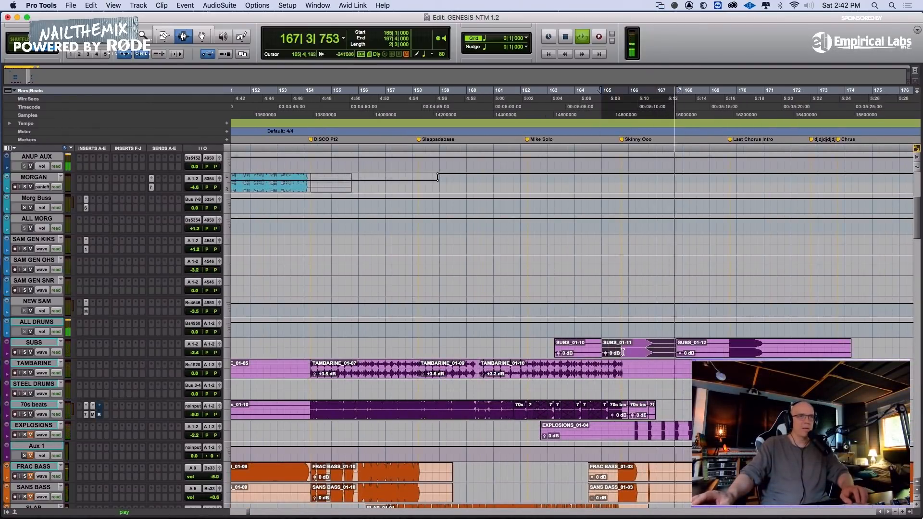
pyautogui.moveTo(608, 357); pyautogui.dragTo(608, 361)
# Stop playback, locate the EXPLOSIONS_01-02 clip and listen to it from 90|1|000
pyautogui.press('r')
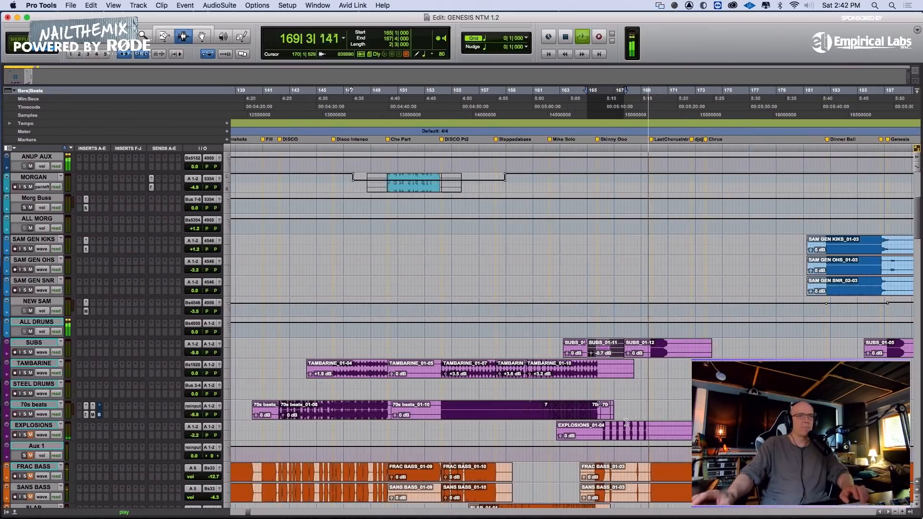
pyautogui.click(596, 424)
pyautogui.press('r')
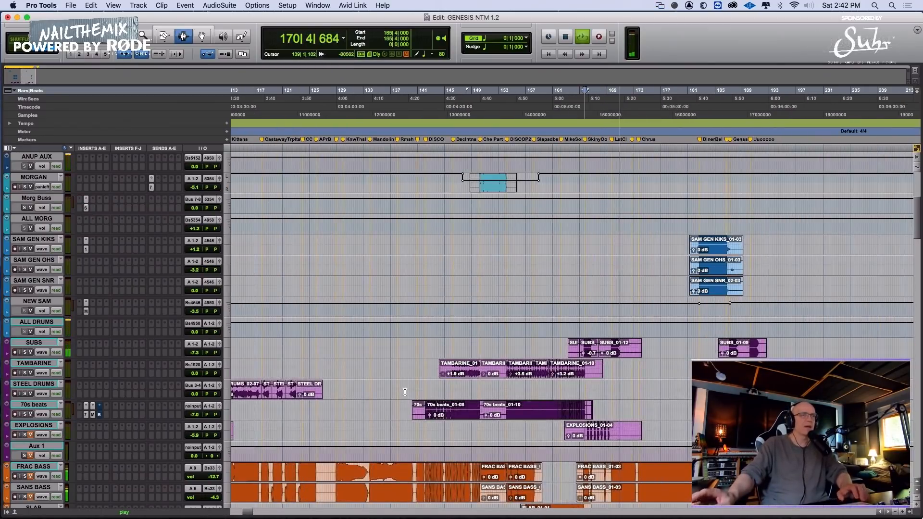
pyautogui.press('space')
pyautogui.hscroll(-10, 426, 395)
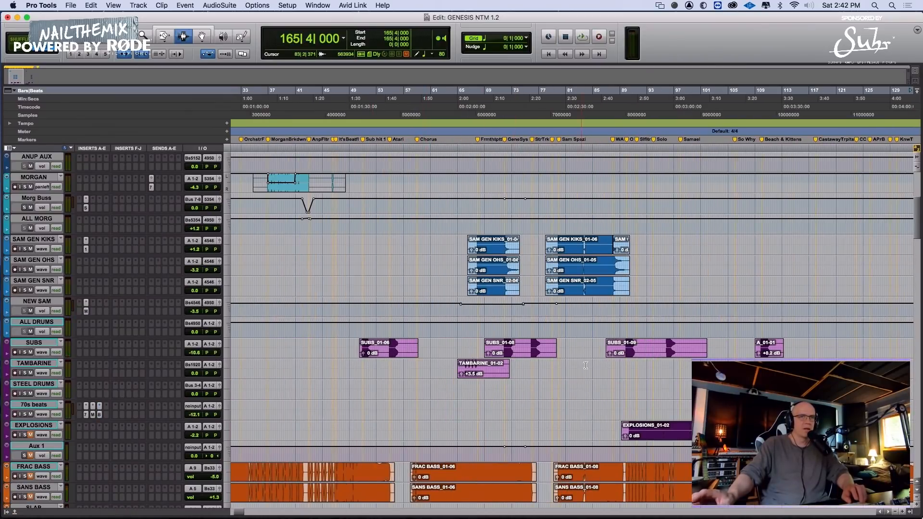
pyautogui.hscroll(4, 598, 365)
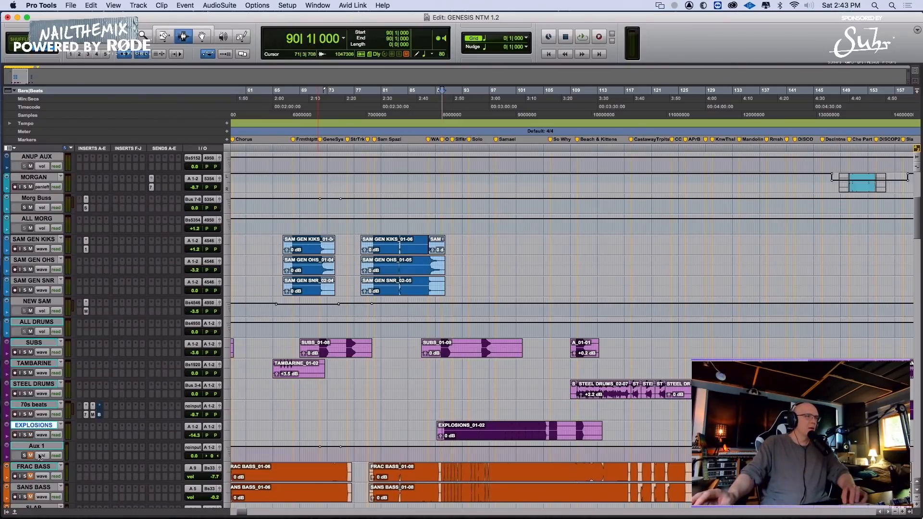
pyautogui.press('space')
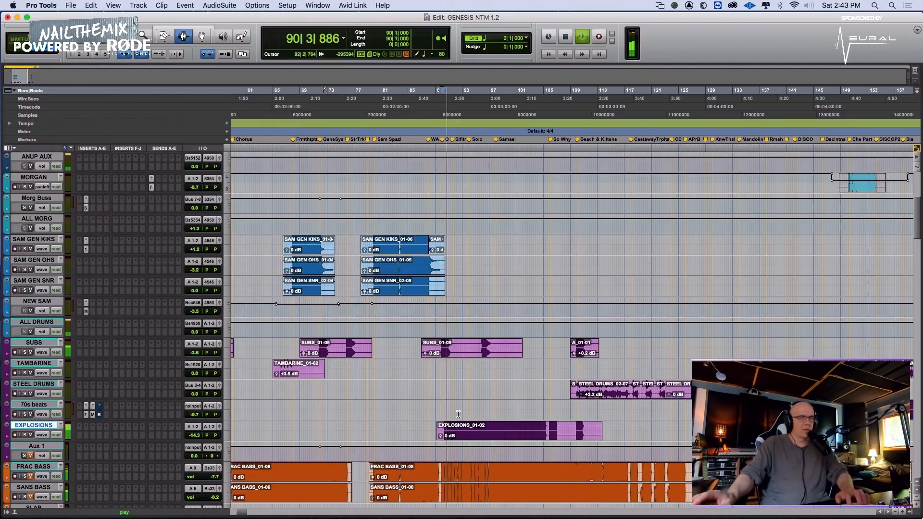
pyautogui.press('t')
pyautogui.press('t')
pyautogui.hscroll(4, 433, 414)
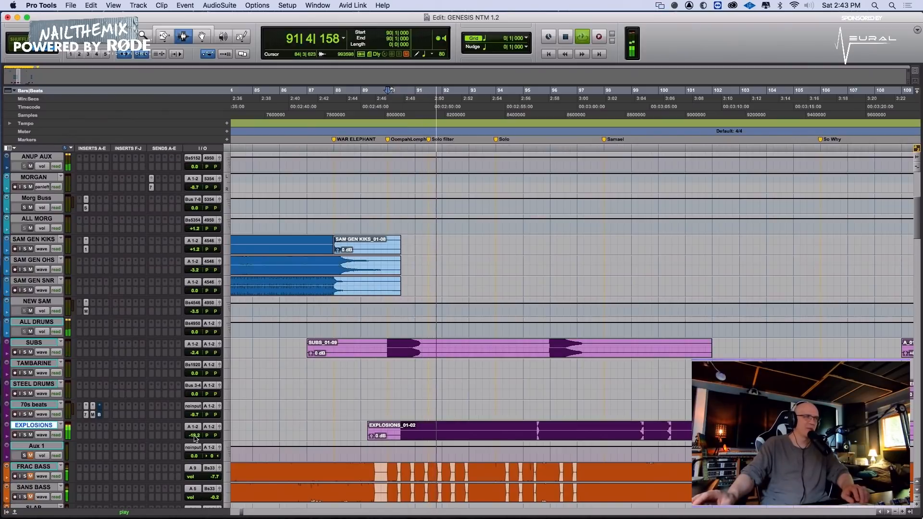
# Try to raise the EXPLOSIONS track volume with its fader during playback, and stop playback
pyautogui.moveTo(195, 438); pyautogui.dragTo(197, 422)
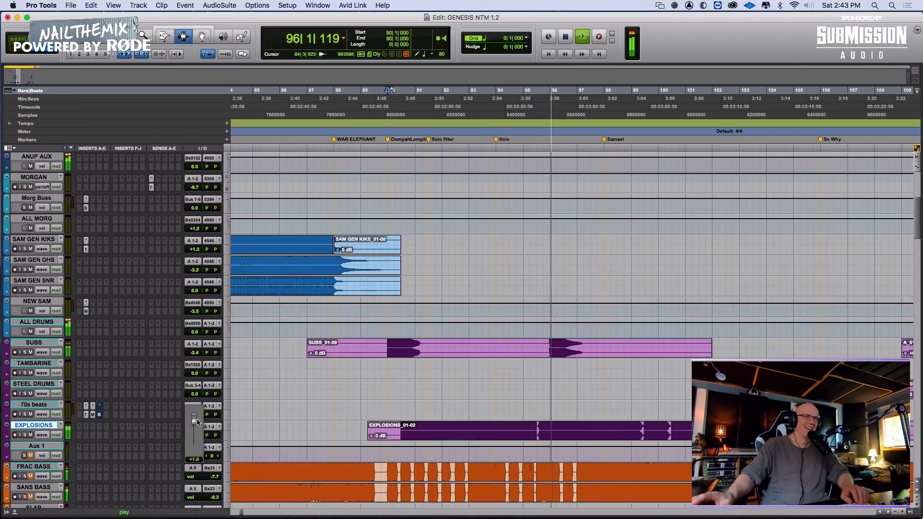
pyautogui.moveTo(197, 422); pyautogui.dragTo(194, 429)
pyautogui.press('space')
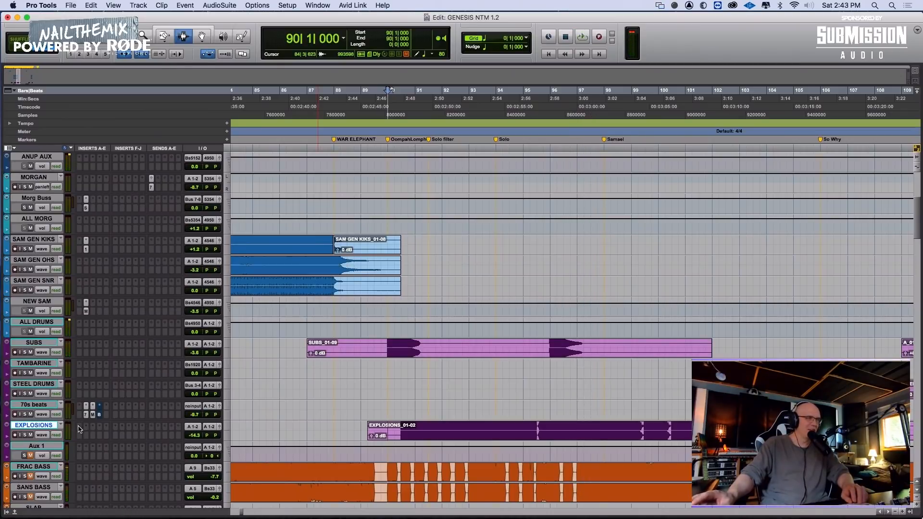
# Insert the stereo Channel Strip plug-in on EXPLOSIONS, high-pass it at 93.3 Hz, and close the plug-in window
pyautogui.click(80, 429)
pyautogui.moveTo(100, 439)
pyautogui.moveTo(211, 402)
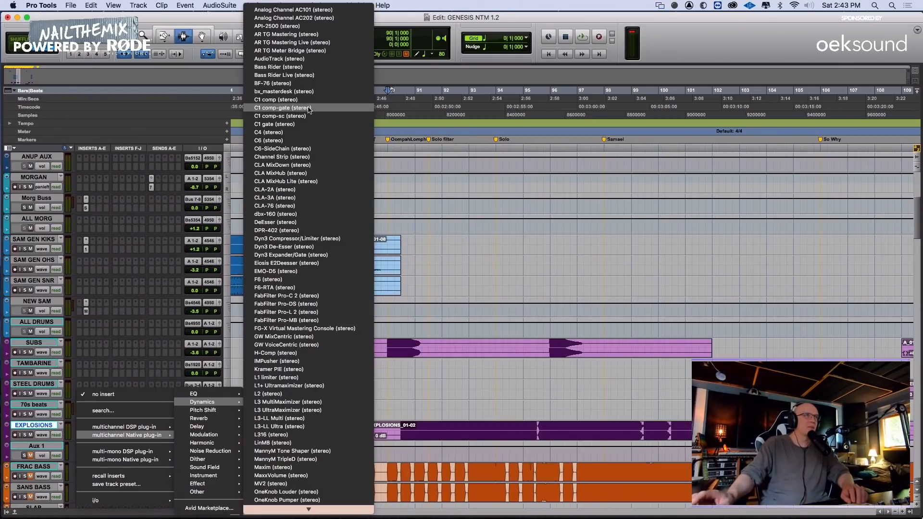
pyautogui.click(307, 157)
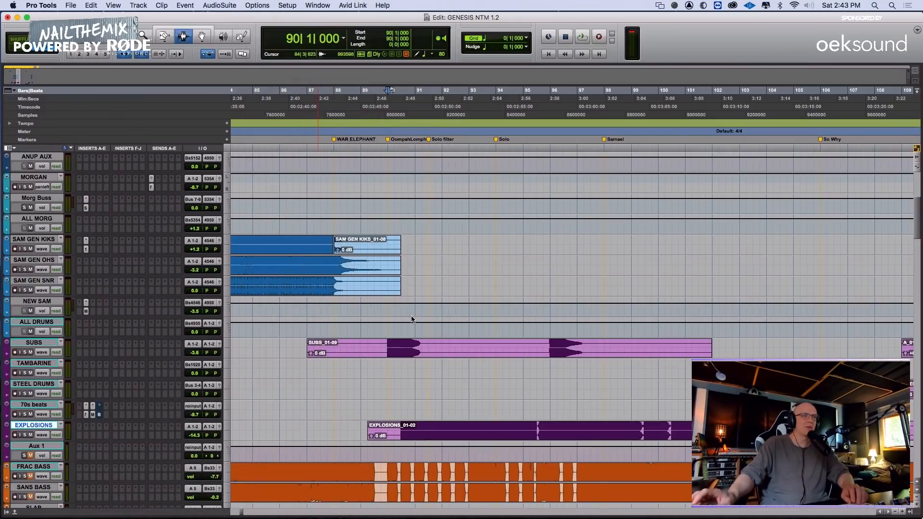
pyautogui.moveTo(367, 321); pyautogui.dragTo(403, 321)
pyautogui.moveTo(196, 435); pyautogui.dragTo(197, 428)
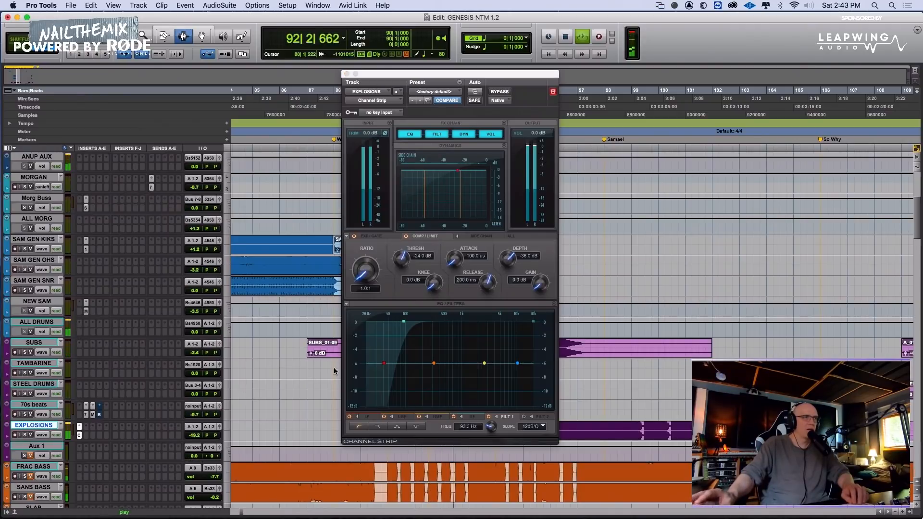
pyautogui.click(346, 75)
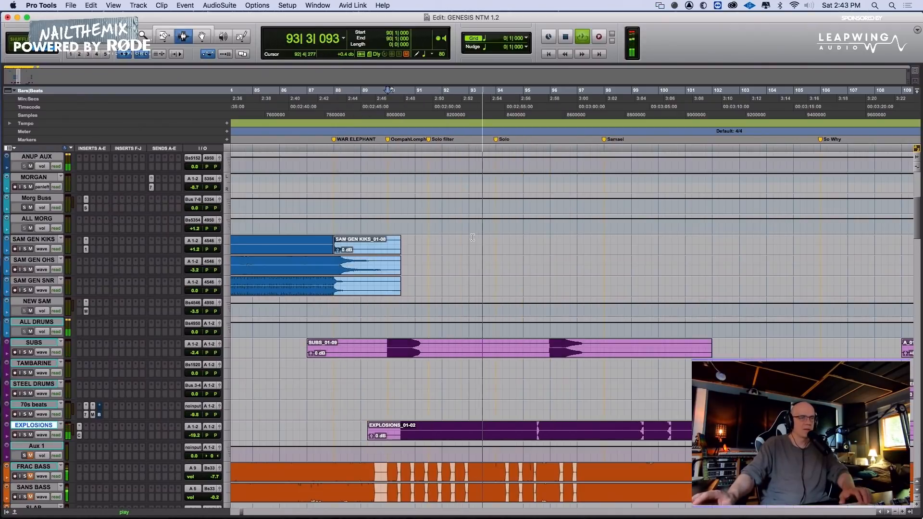
# Show the volume automation of EXPLOSIONS and raise it across the range from 84|2|000 to 186|3|000
pyautogui.press('r')
pyautogui.press('r')
pyautogui.press('r')
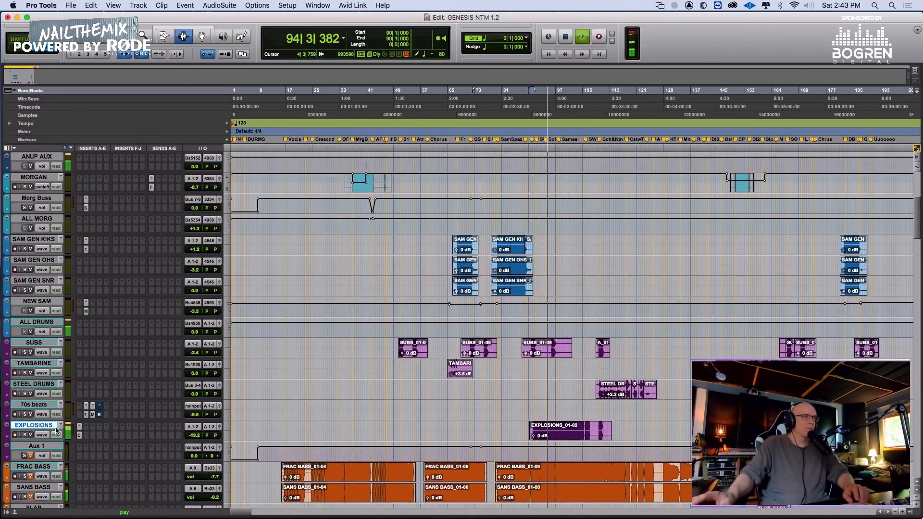
pyautogui.hotkey('ctrl', '-')
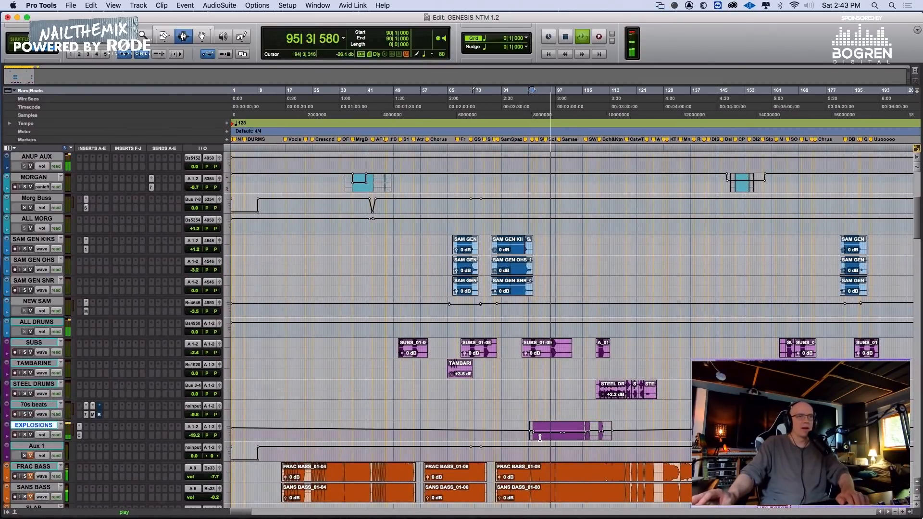
pyautogui.moveTo(512, 434); pyautogui.dragTo(865, 433)
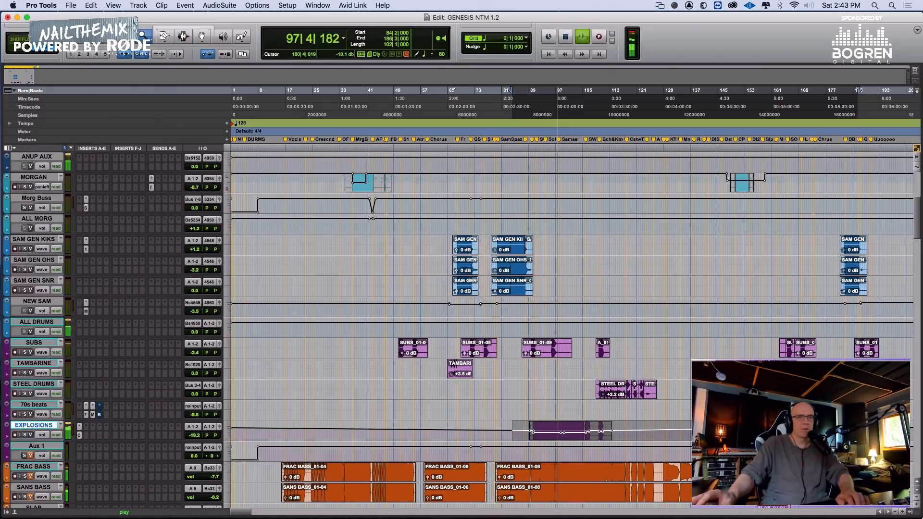
pyautogui.press('F6')
pyautogui.moveTo(839, 432); pyautogui.dragTo(836, 428)
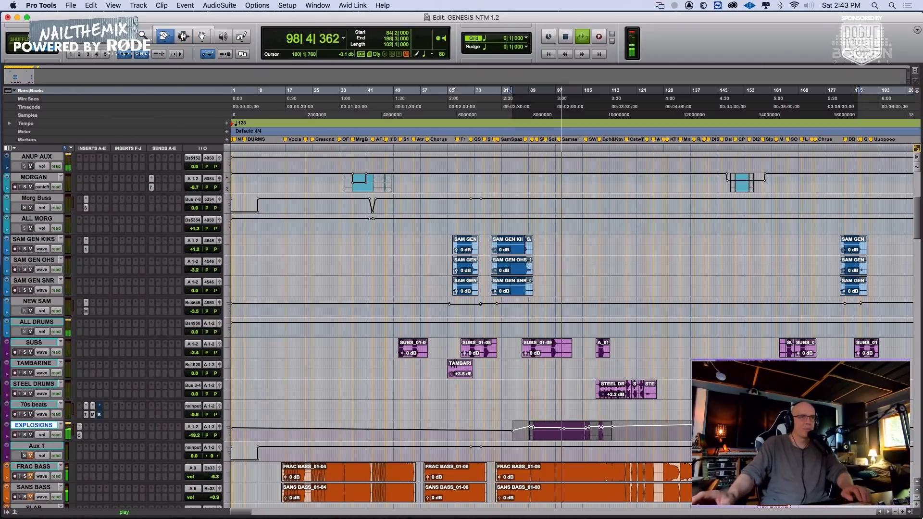
# Open the Channel Strip on EXPLOSIONS, play from about bar 89, and set the high-pass filter to 95.1 Hz
pyautogui.click(79, 427)
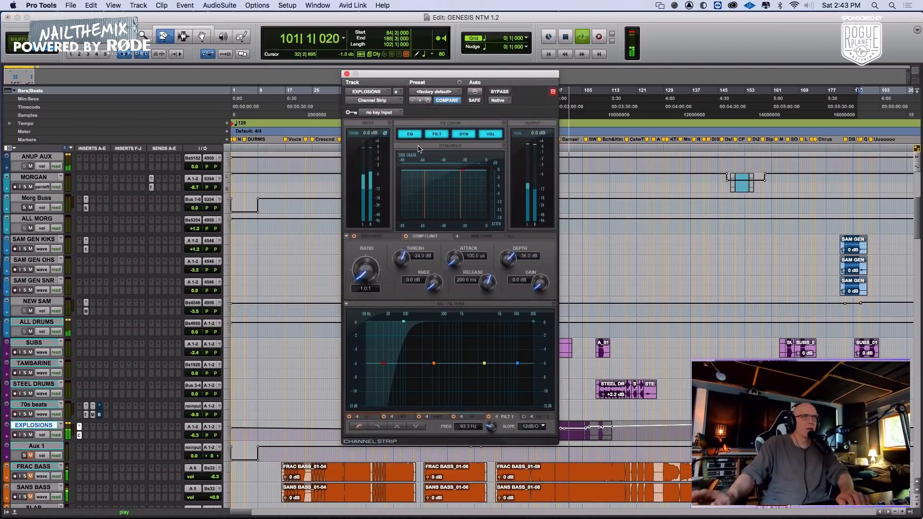
pyautogui.moveTo(447, 74); pyautogui.dragTo(313, 20)
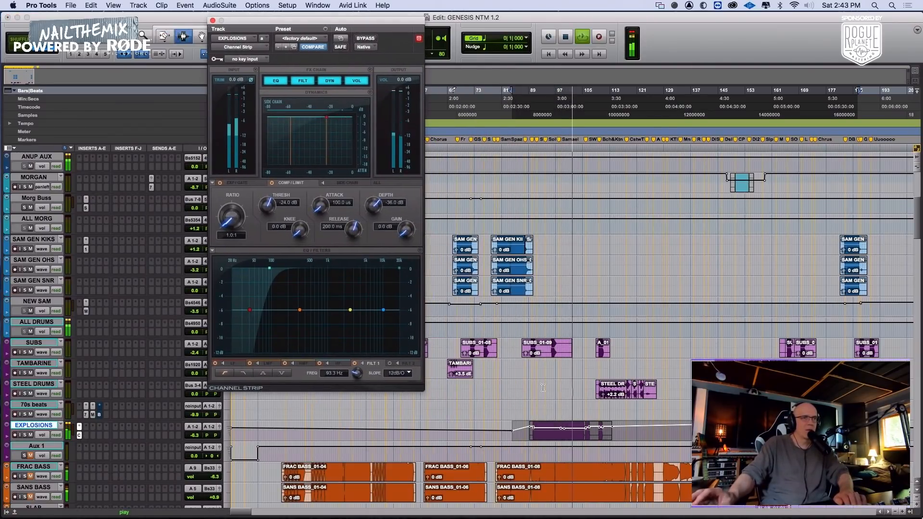
pyautogui.click(532, 429)
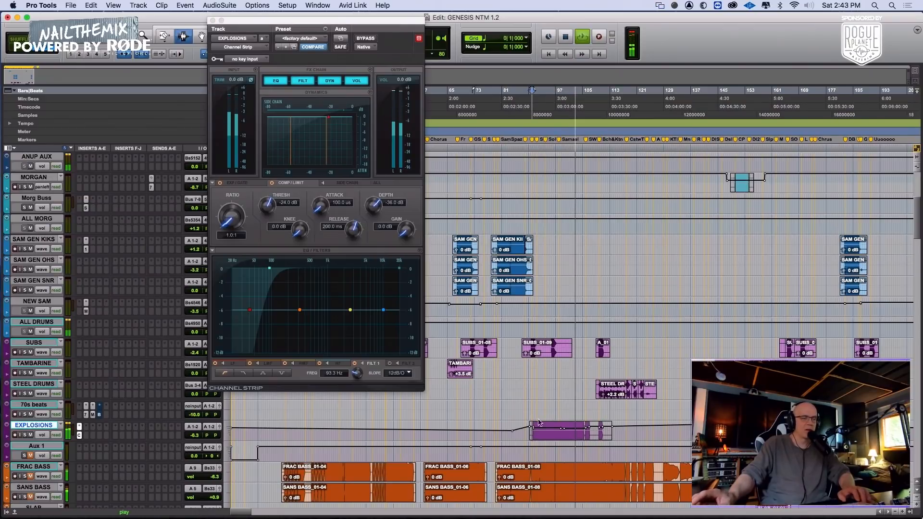
pyautogui.press('space')
pyautogui.press('space')
pyautogui.press('t')
pyautogui.press('t')
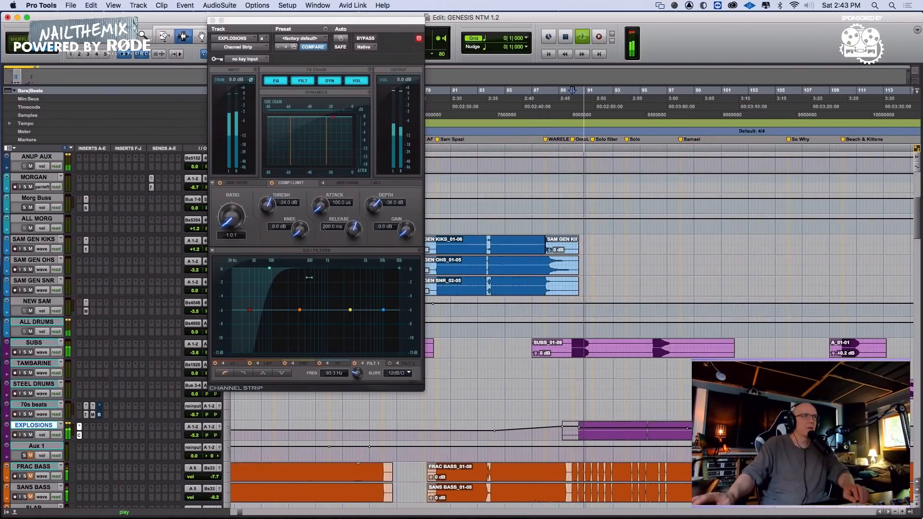
pyautogui.moveTo(268, 268); pyautogui.dragTo(270, 268)
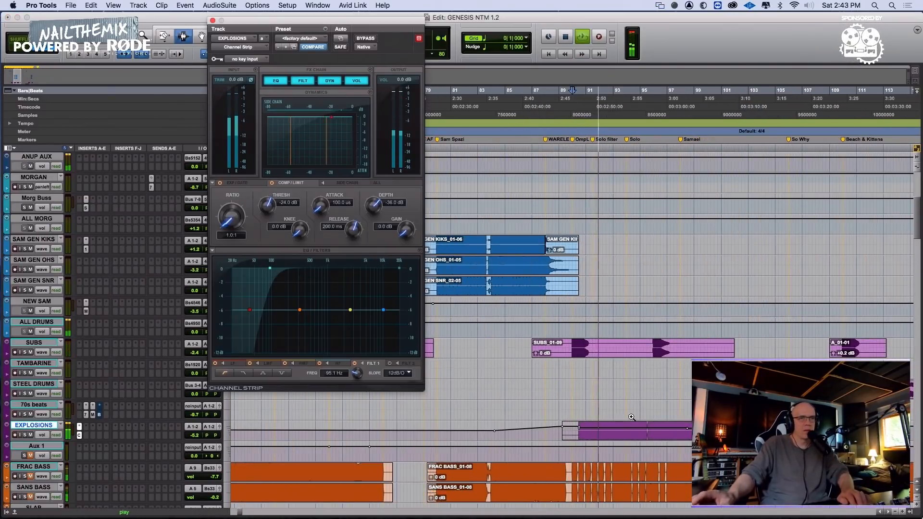
# Lower the EXPLOSIONS volume automation around bar 94 and listen onward from about bar 99
pyautogui.moveTo(638, 428); pyautogui.dragTo(632, 437)
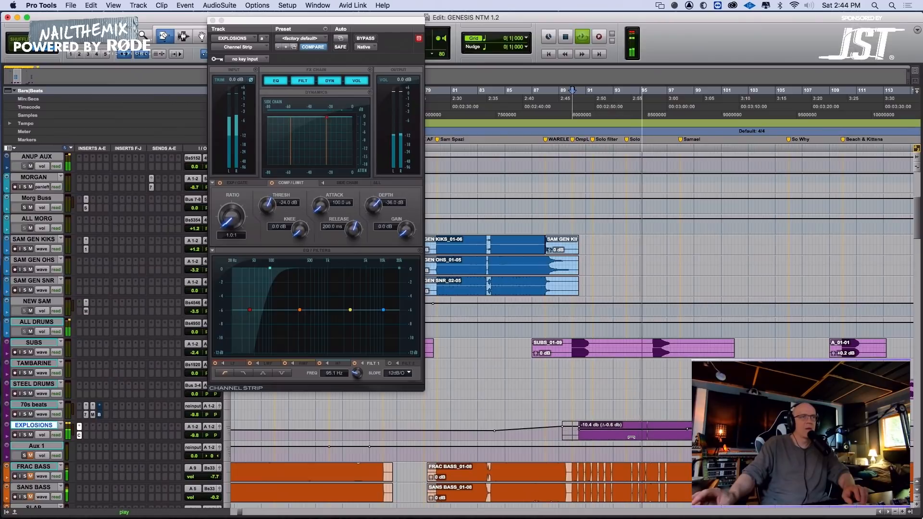
pyautogui.click(211, 436)
pyautogui.moveTo(212, 436); pyautogui.dragTo(214, 436)
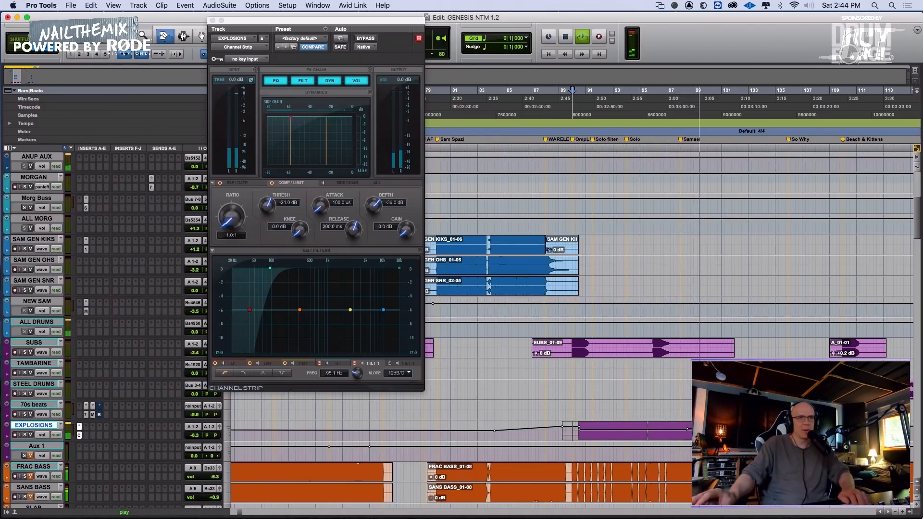
pyautogui.press('F7')
pyautogui.moveTo(698, 431); pyautogui.dragTo(705, 431)
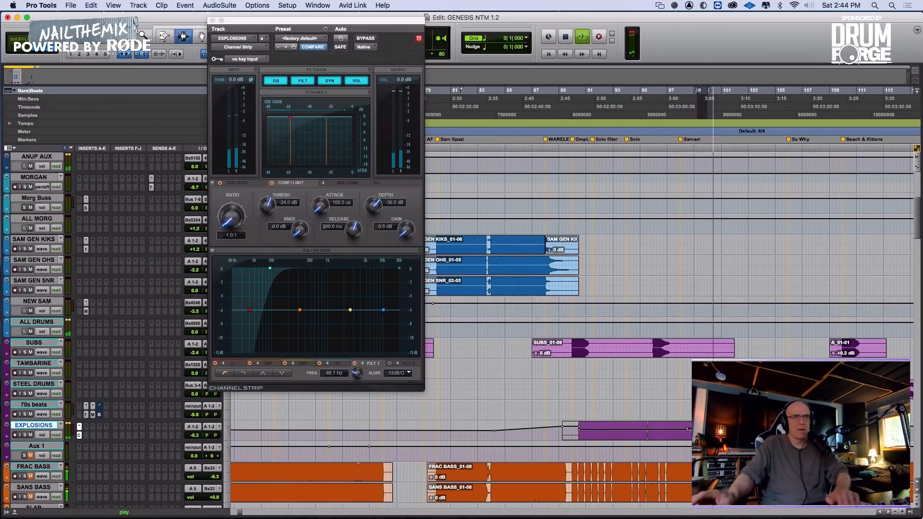
pyautogui.click(698, 431)
pyautogui.press('F6')
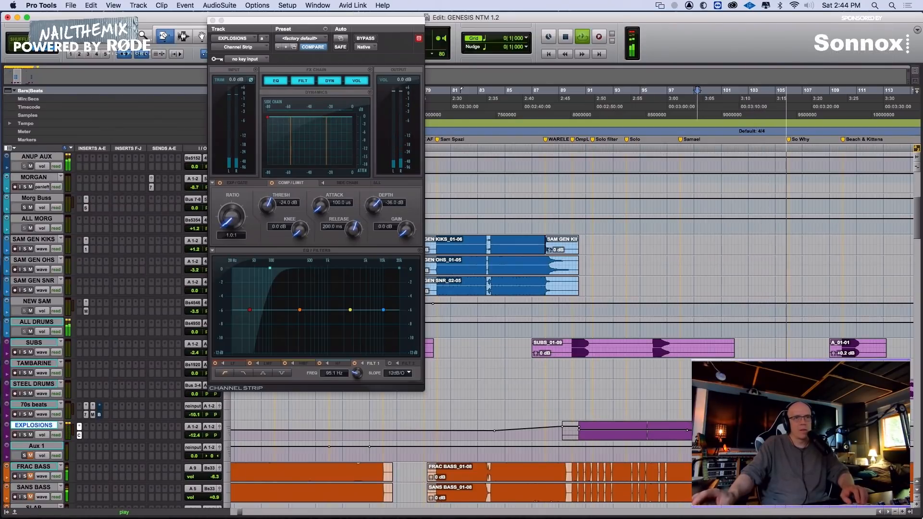
# Lower the EXPLOSIONS volume automation slightly on the separate hit at bar 106 while listening to it
pyautogui.click(182, 37)
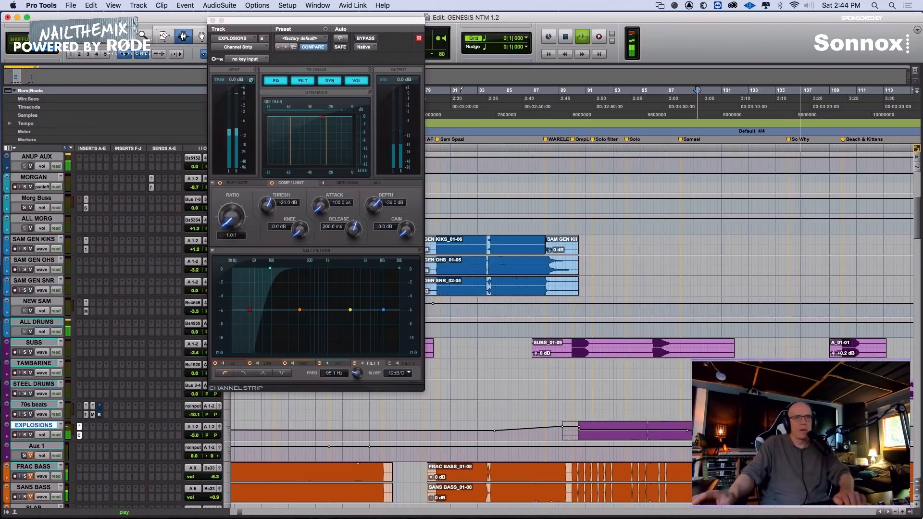
pyautogui.press('space')
pyautogui.press('t')
pyautogui.press('t')
pyautogui.press('F6')
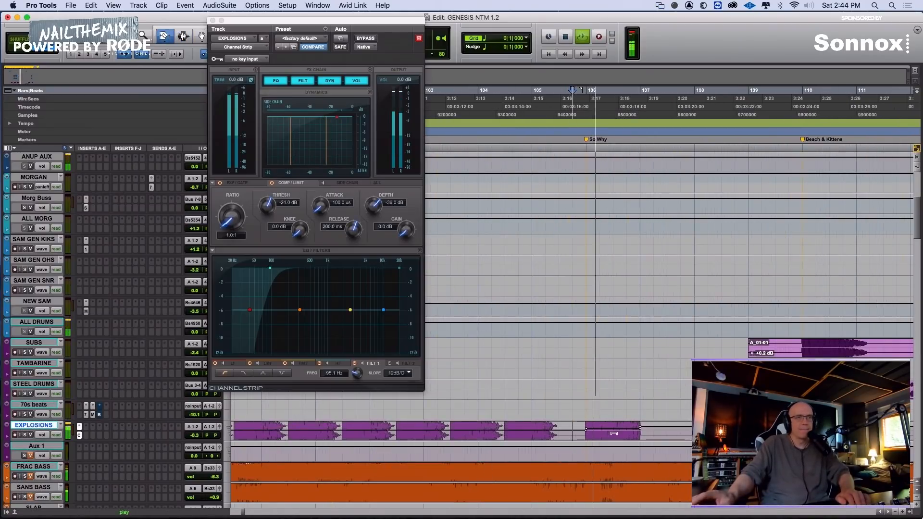
pyautogui.moveTo(612, 430); pyautogui.dragTo(612, 433)
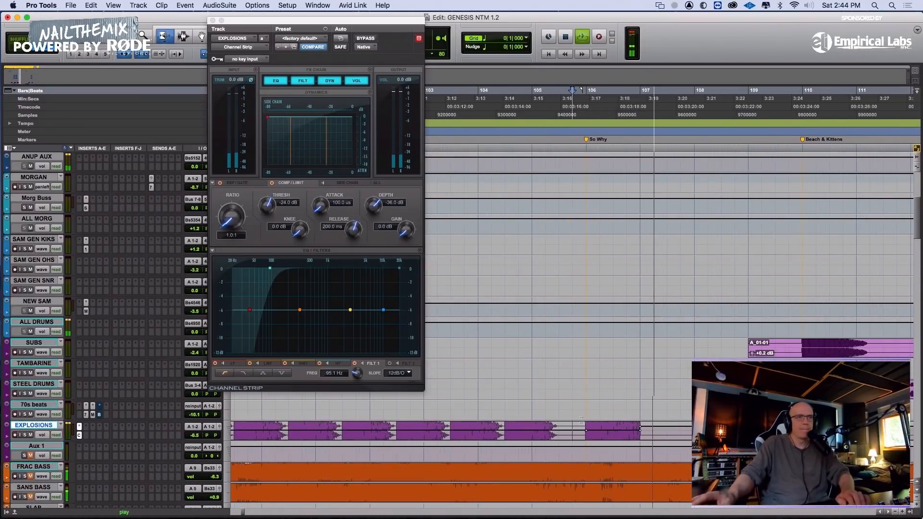
pyautogui.press('F7')
pyautogui.press('F6')
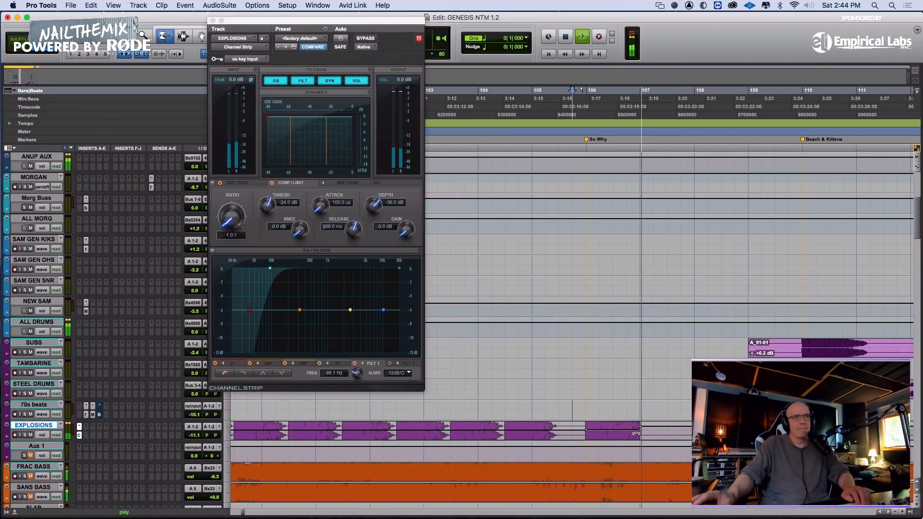
pyautogui.press('F7')
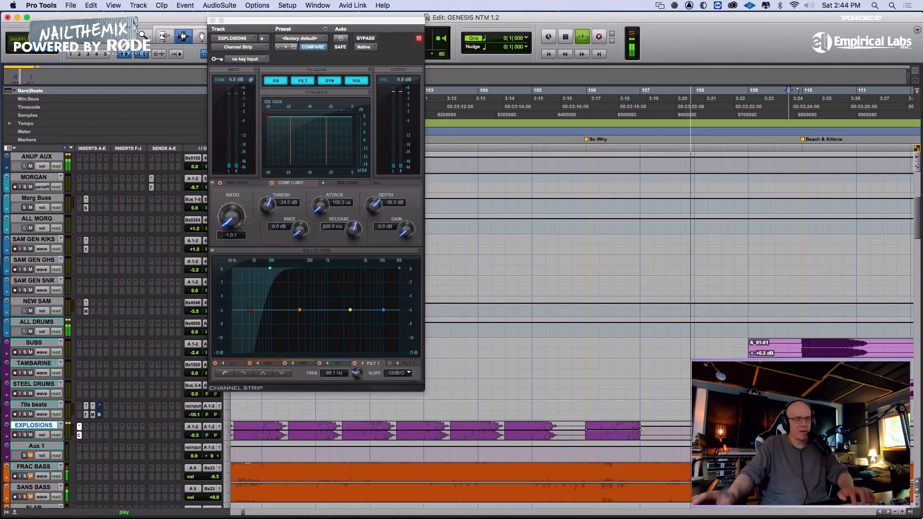
# Play the EXPLOSIONS hit at bar 110 and raise its volume automation slightly
pyautogui.press('r')
pyautogui.click(681, 427)
pyautogui.press('space')
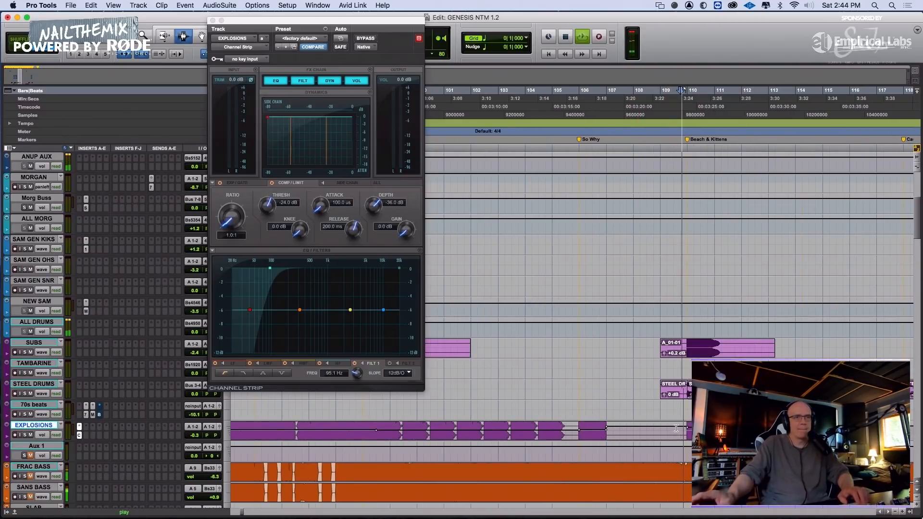
pyautogui.press('F6')
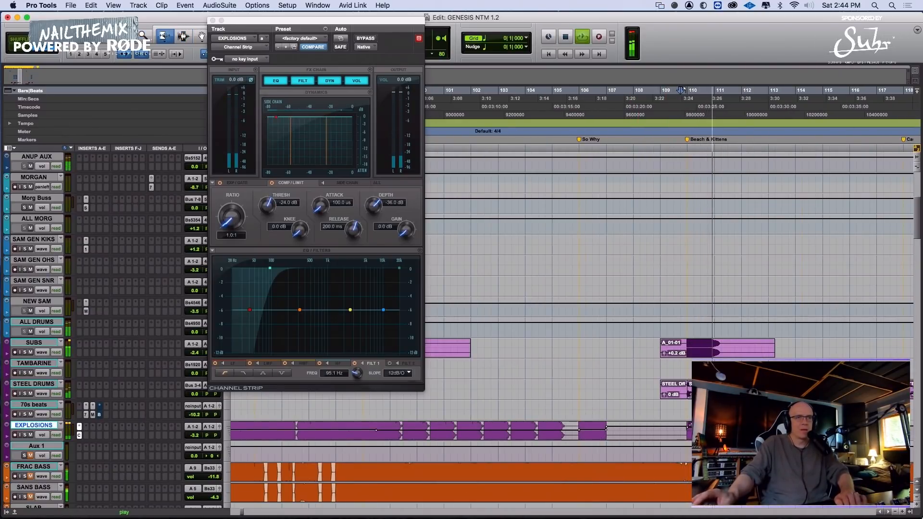
pyautogui.press('F7')
pyautogui.hscroll(5, 686, 430)
pyautogui.press('space')
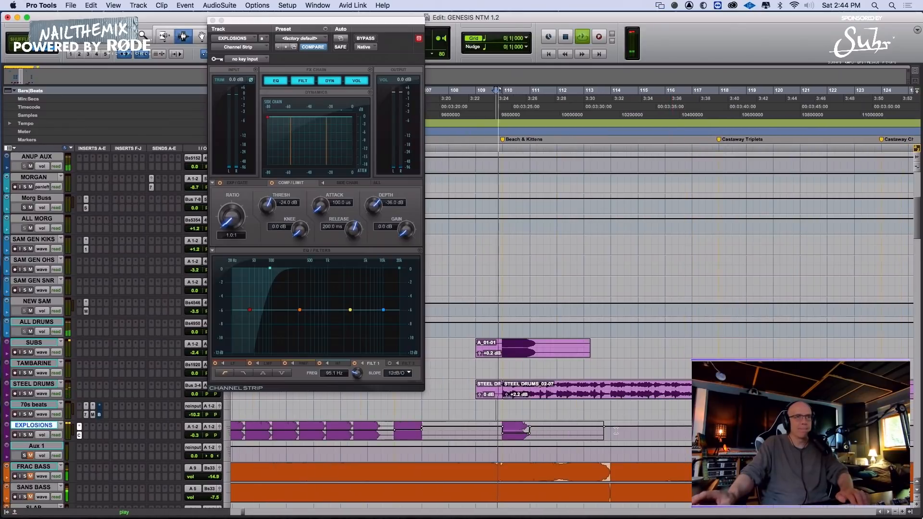
pyautogui.press('space')
pyautogui.press('F6')
pyautogui.moveTo(519, 436); pyautogui.dragTo(520, 433)
pyautogui.press('F7')
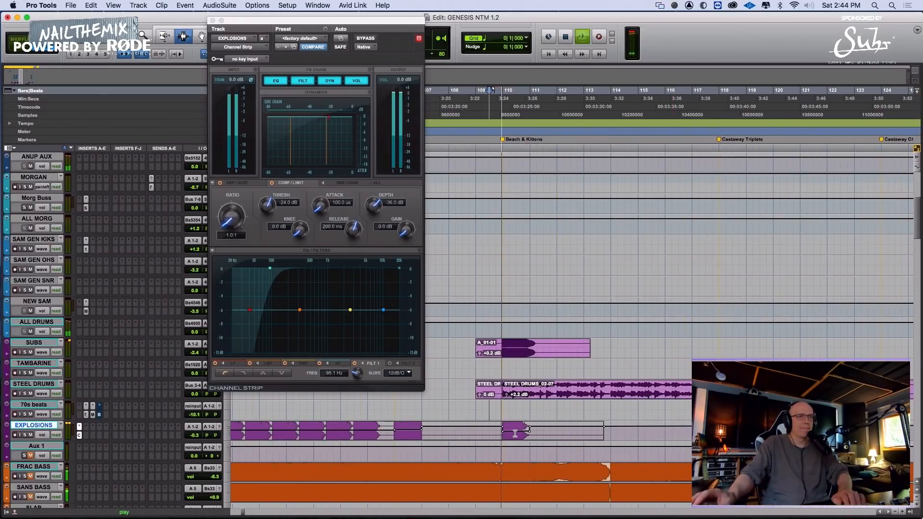
# Close the Channel Strip window, lower the EXPLOSIONS volume automation after the Skinny Ooo marker by about 2 dB, and replay from 166|1|000
pyautogui.click(213, 20)
pyautogui.press('r')
pyautogui.press('r')
pyautogui.press('r')
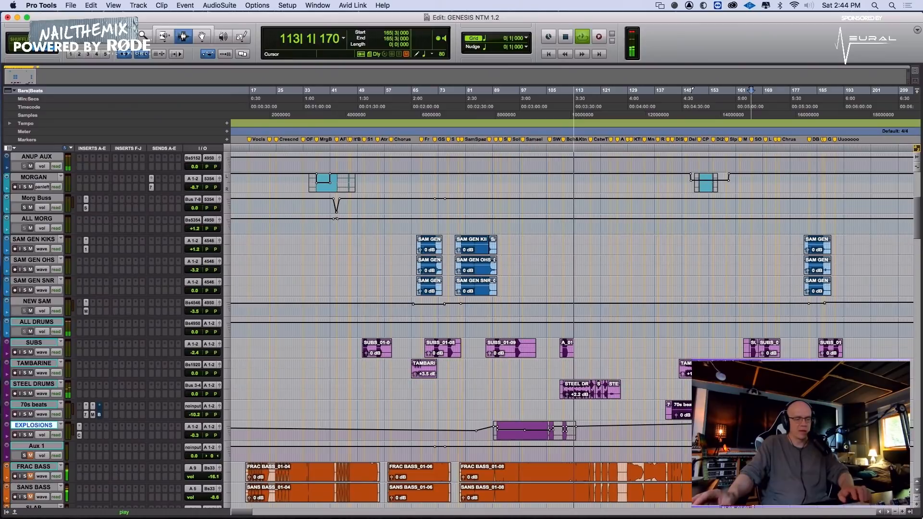
pyautogui.press('t')
pyautogui.press('t')
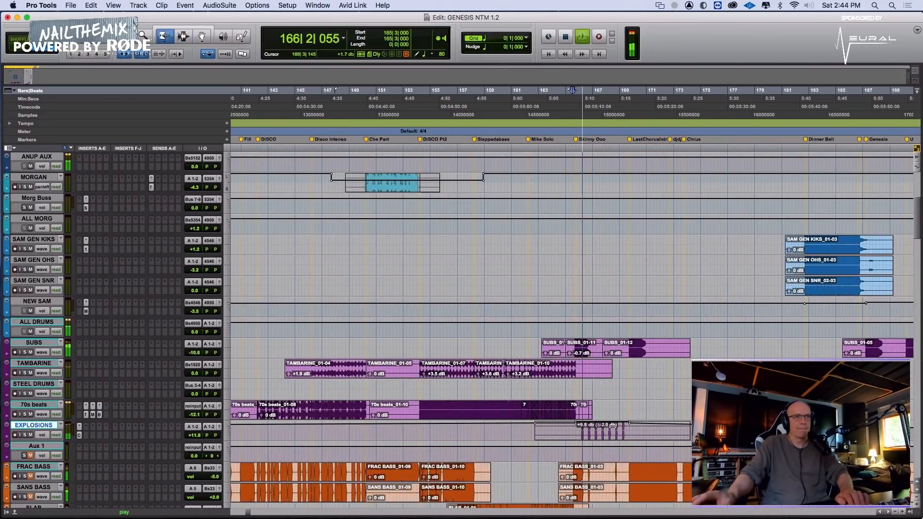
pyautogui.moveTo(612, 426); pyautogui.dragTo(613, 426)
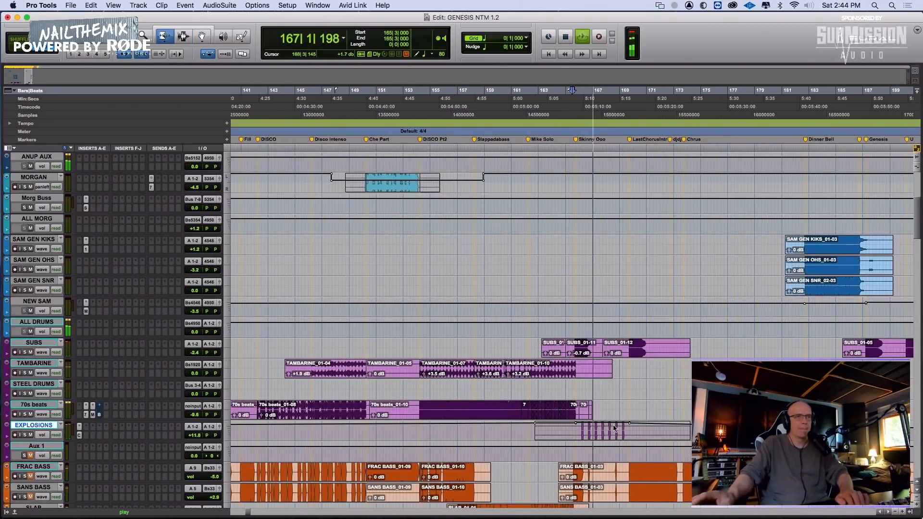
pyautogui.press('F7')
pyautogui.click(581, 428)
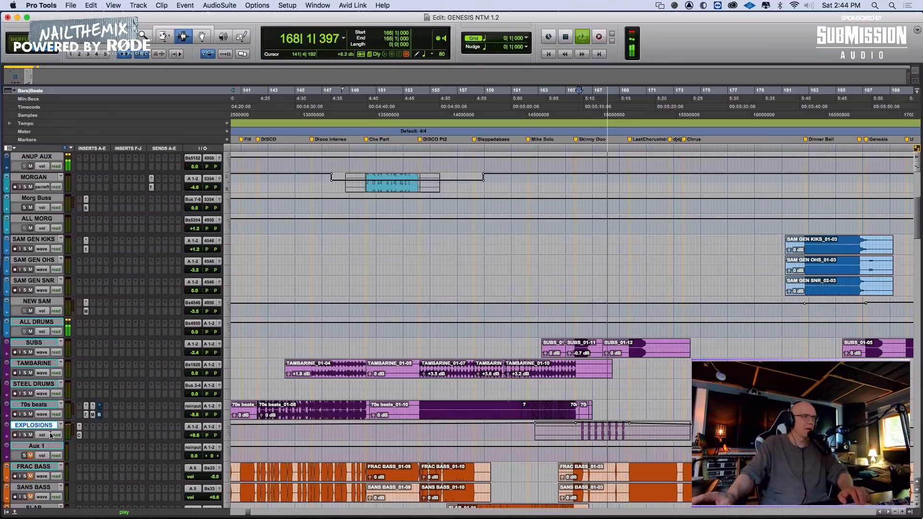
# Check EXPLOSIONS in solo and lower its volume automation further between the Skinny Ooo and Last Chorus Intro markers
pyautogui.click(24, 435)
pyautogui.press('space')
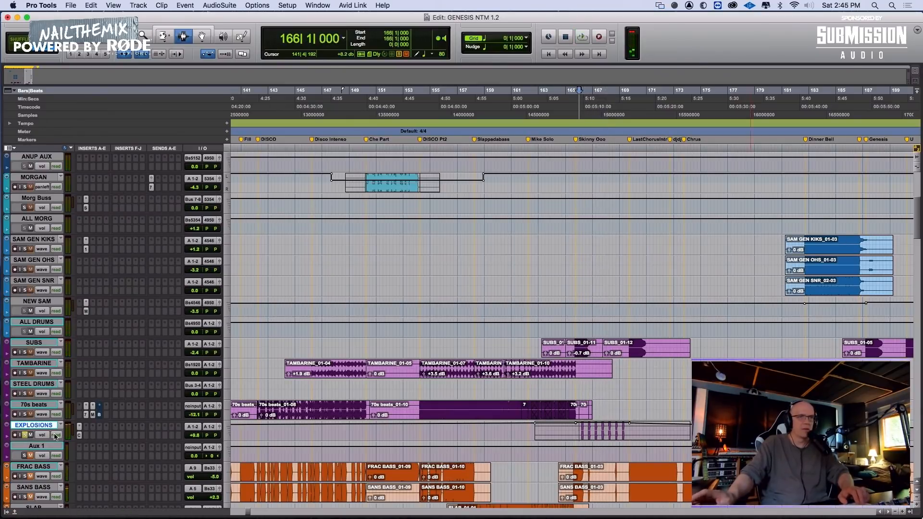
pyautogui.moveTo(612, 425); pyautogui.dragTo(613, 432)
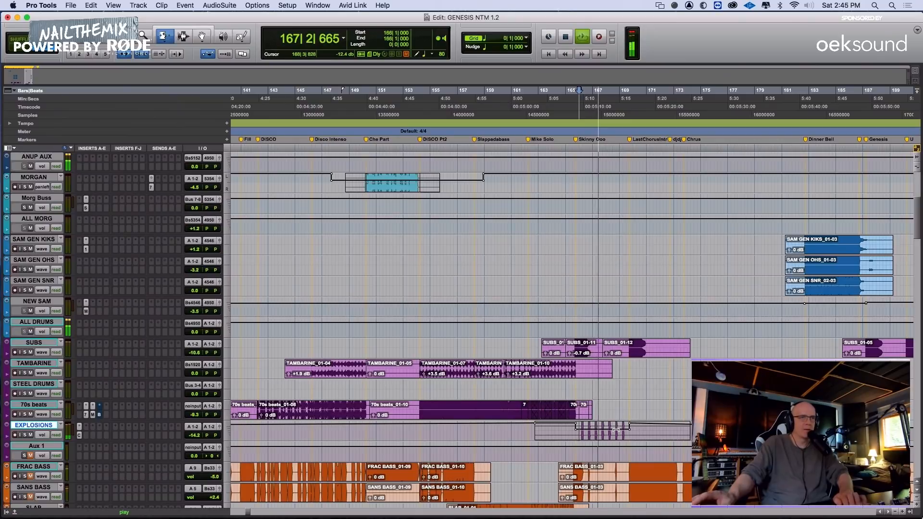
# Listen to the EXPLOSIONS hits around bar 105 and play on from 106|4|000 with the upper drum tracks in view
pyautogui.press('r')
pyautogui.press('r')
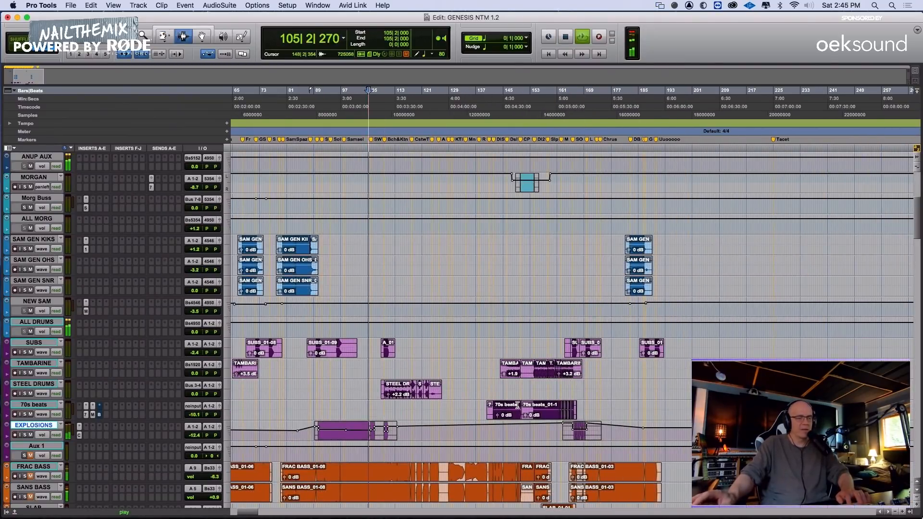
pyautogui.press('t')
pyautogui.press('t')
pyautogui.press('t')
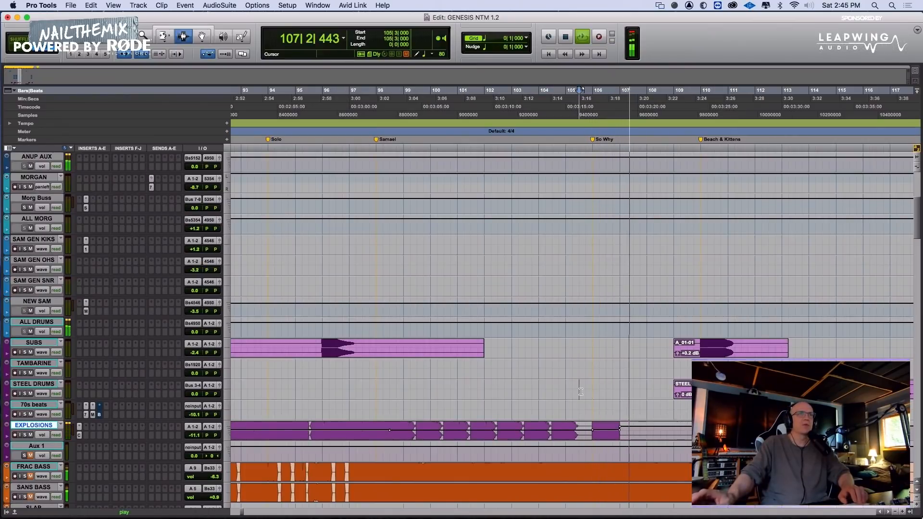
pyautogui.scroll(10, 581, 392)
pyautogui.click(615, 233)
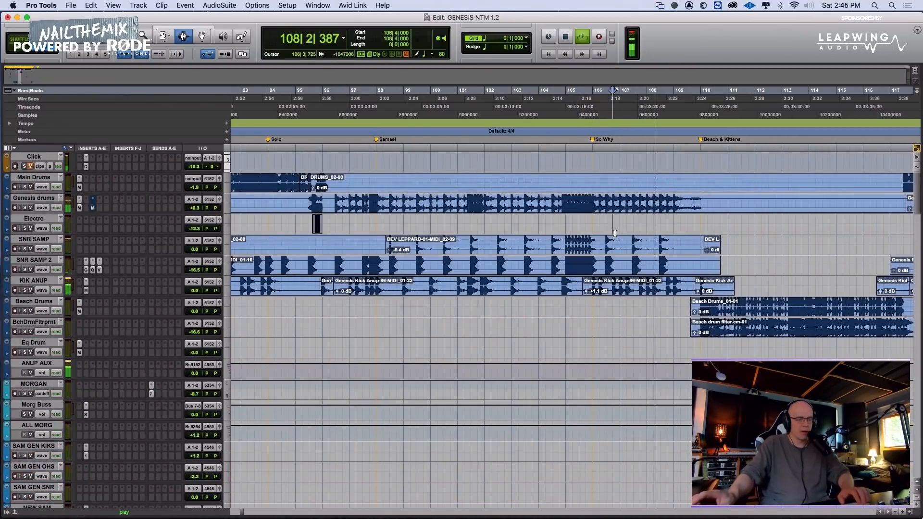
# Locate the VEC1 BD Clubby clip on the Electro track and listen to it around bar 166
pyautogui.press('r')
pyautogui.press('r')
pyautogui.press('r')
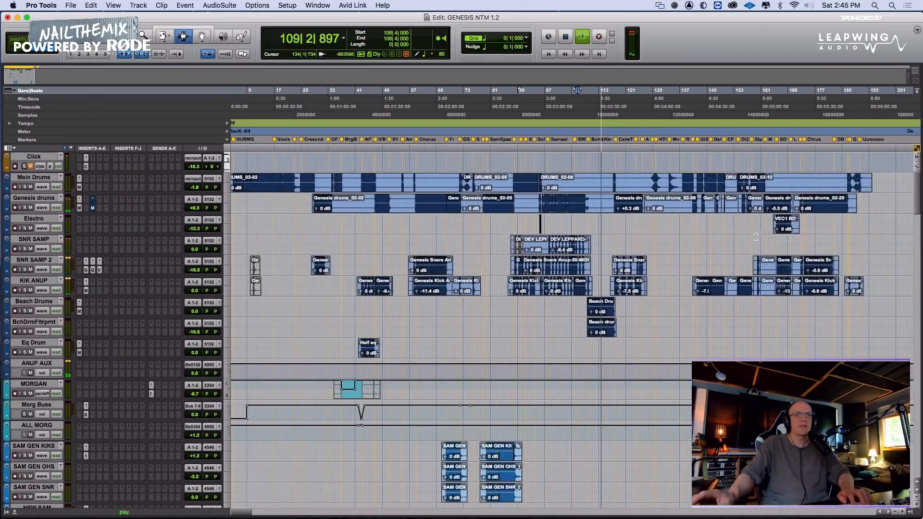
pyautogui.click(785, 227)
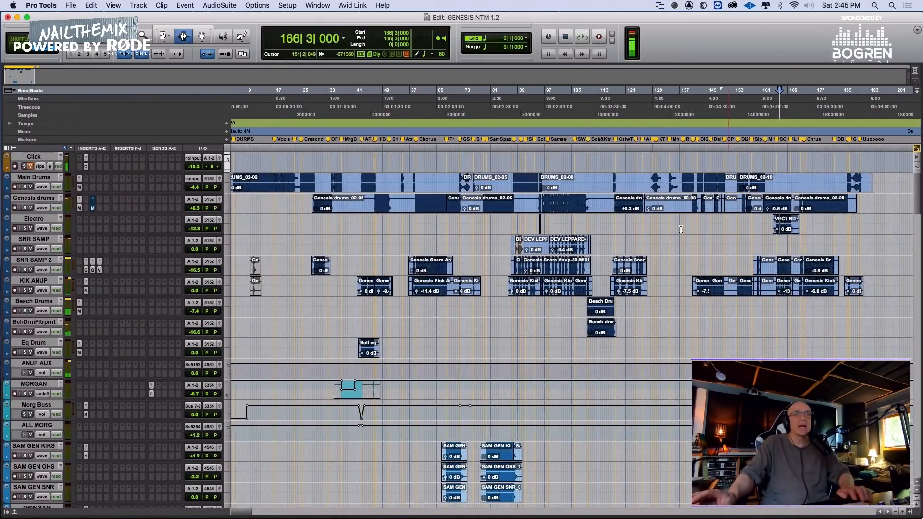
pyautogui.press('t')
pyautogui.press('t')
pyautogui.press('t')
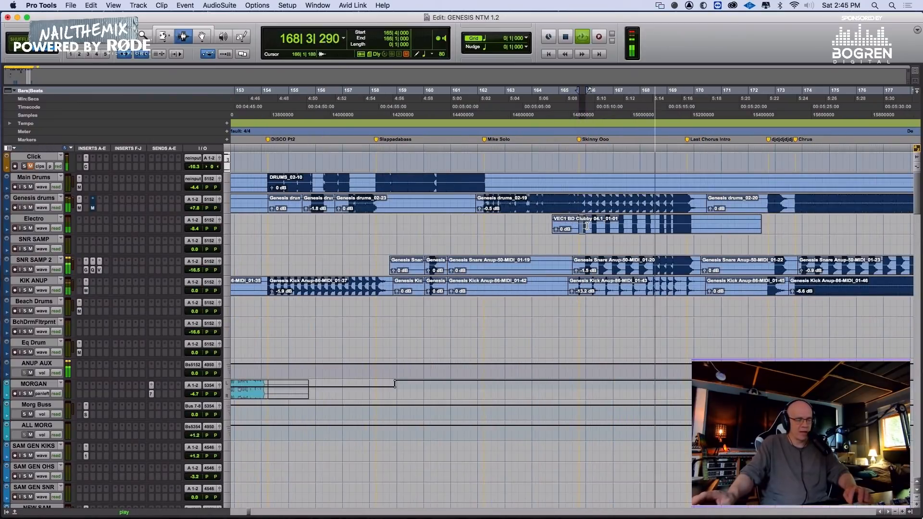
# Listen to the drum tracks from 127|4|000, 124|3|000, 113|4|000 and 108|3|000 to check the transitions around the beach section
pyautogui.press('r')
pyautogui.press('r')
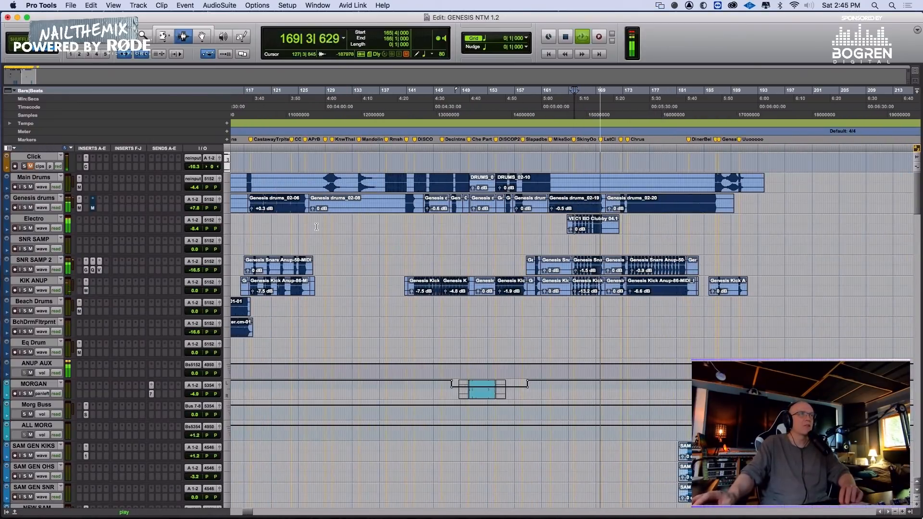
pyautogui.press('space')
pyautogui.press('space')
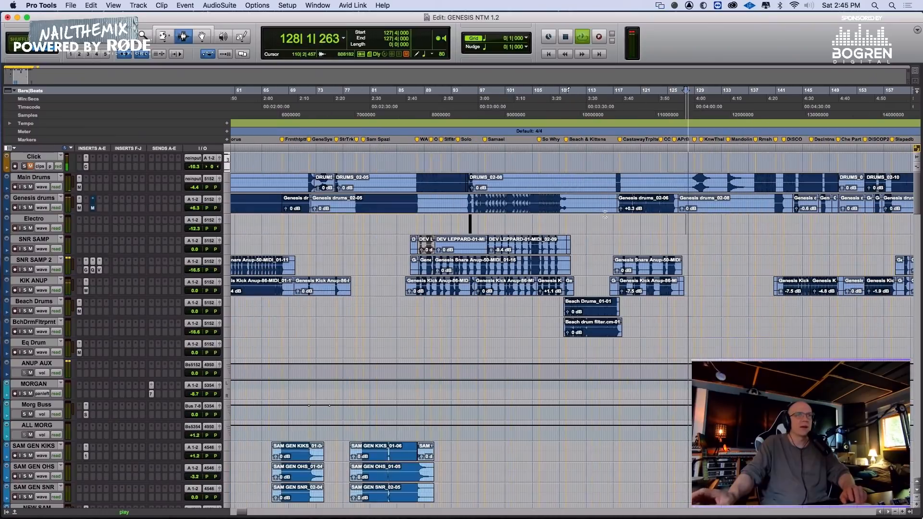
pyautogui.click(670, 222)
pyautogui.press('t')
pyautogui.press('t')
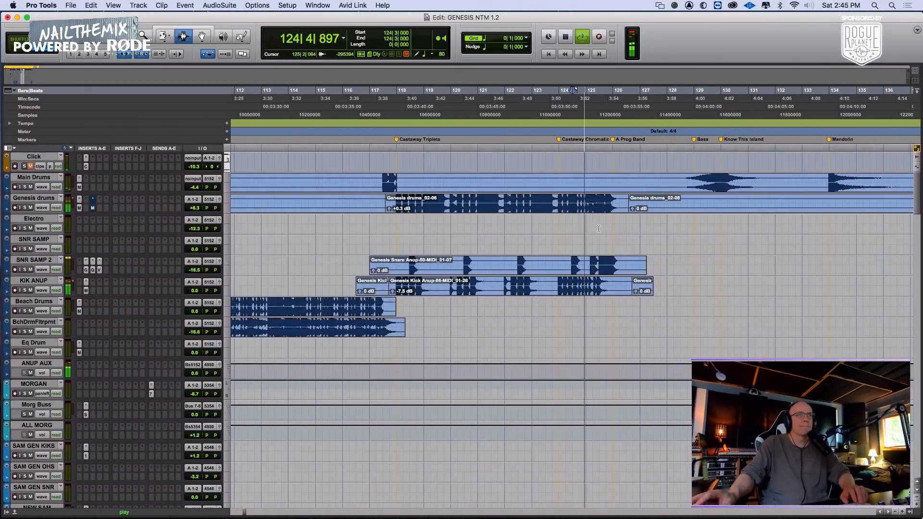
pyautogui.click(282, 229)
pyautogui.press('space')
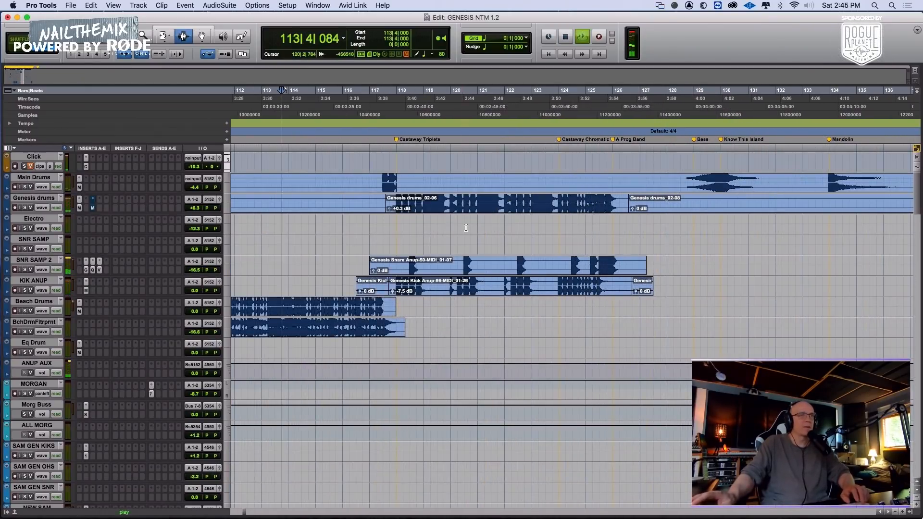
pyautogui.press('r')
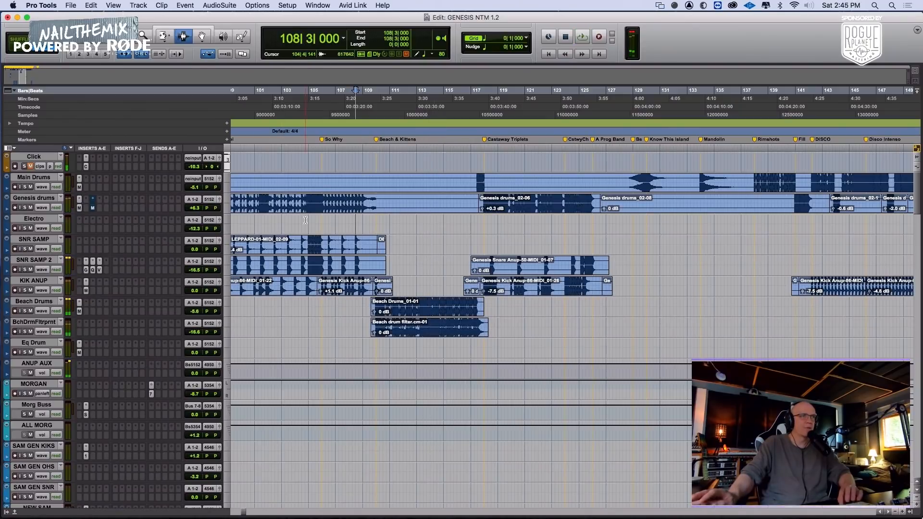
# Place two VEC1 BD Clubby clips on the Electro track at 106|1|000 and 106|2|000 and listen from the So Why marker
pyautogui.press('space')
pyautogui.press('t')
pyautogui.press('t')
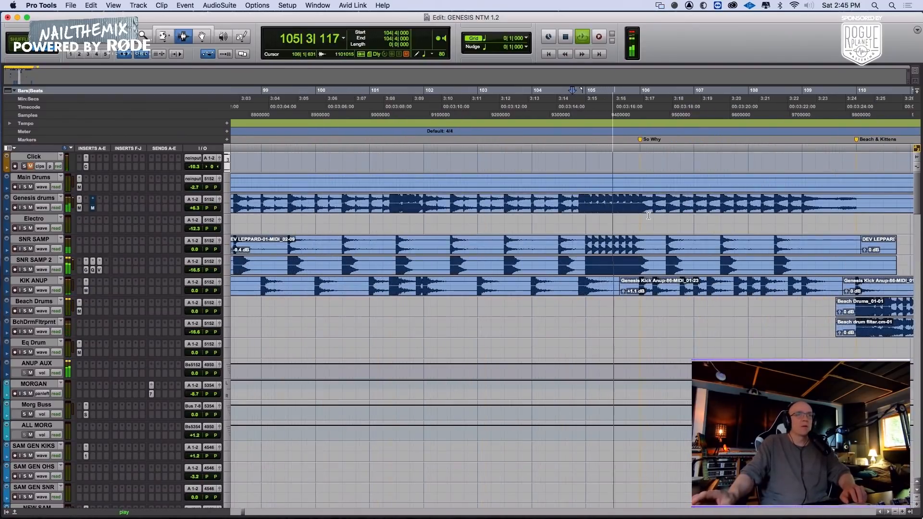
pyautogui.hscroll(4, 649, 216)
pyautogui.click(462, 223)
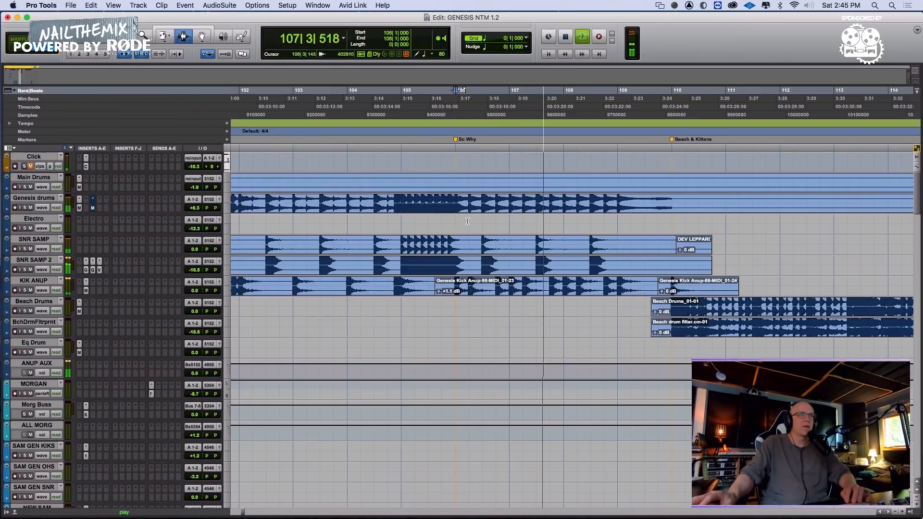
pyautogui.press('super+d')
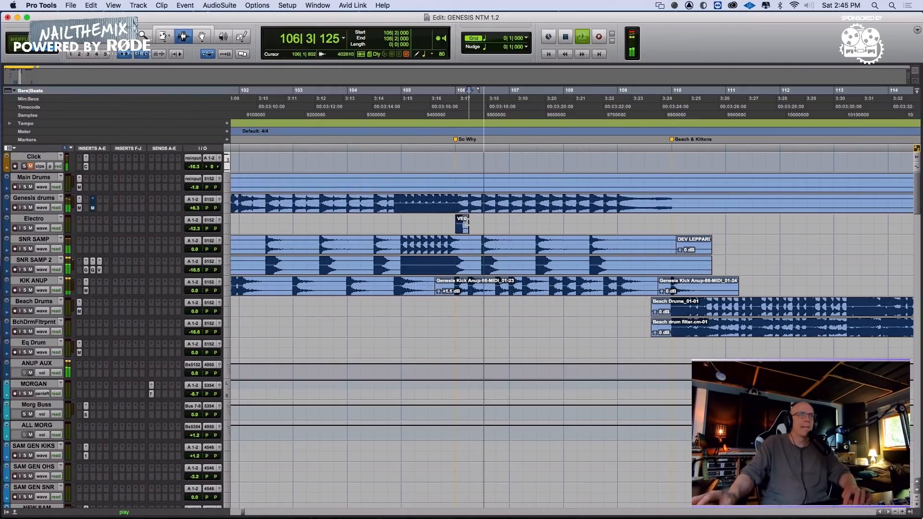
pyautogui.click(491, 220)
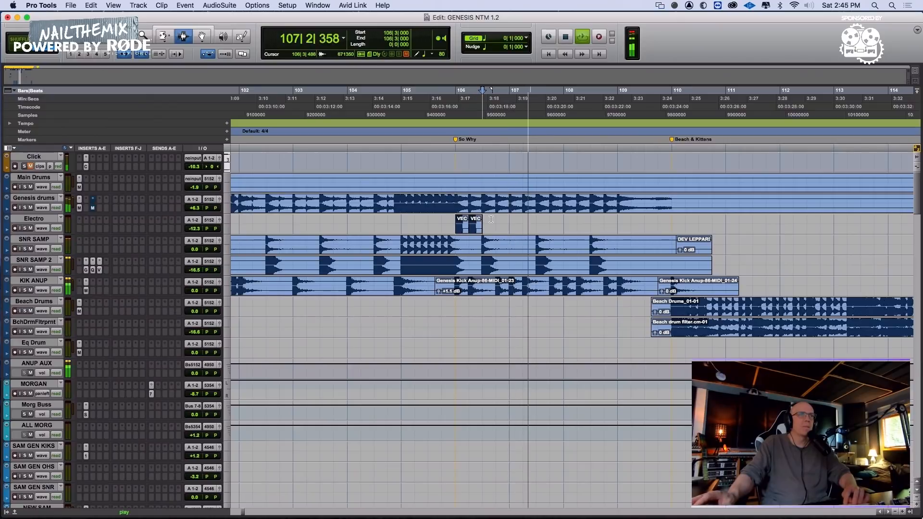
pyautogui.click(462, 222)
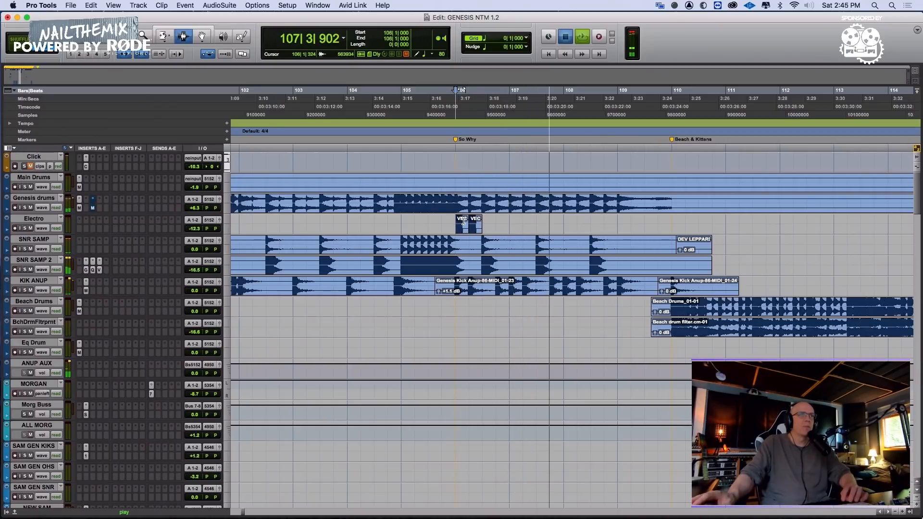
# Paste the kick clip on the Electro track at 106|4|000 and duplicate it twice to form three consecutive hits
pyautogui.click(497, 220)
pyautogui.press('super+v')
pyautogui.press('super+s')
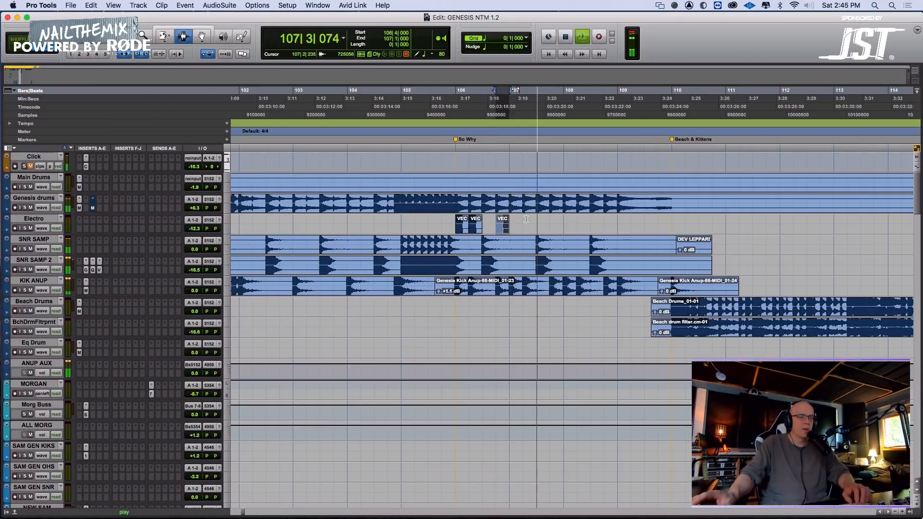
pyautogui.press('super+d')
pyautogui.press('super+d')
# Copy the three-hit group between 106|4|000 and 107|3|000 on Electro and paste it at 107|4|000
pyautogui.keyDown('shift'); pyautogui.click(498, 224); pyautogui.keyUp('shift')
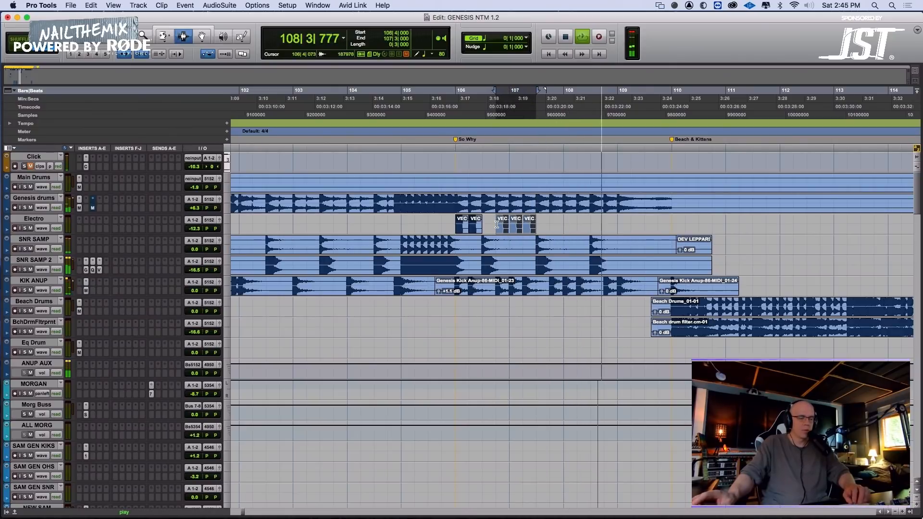
pyautogui.press('super+c')
pyautogui.click(498, 225)
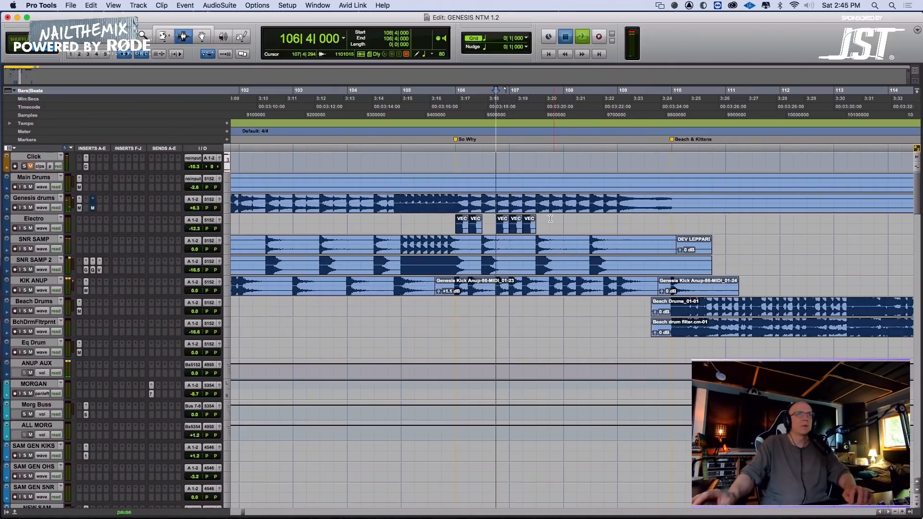
pyautogui.click(550, 220)
pyautogui.press('super+v')
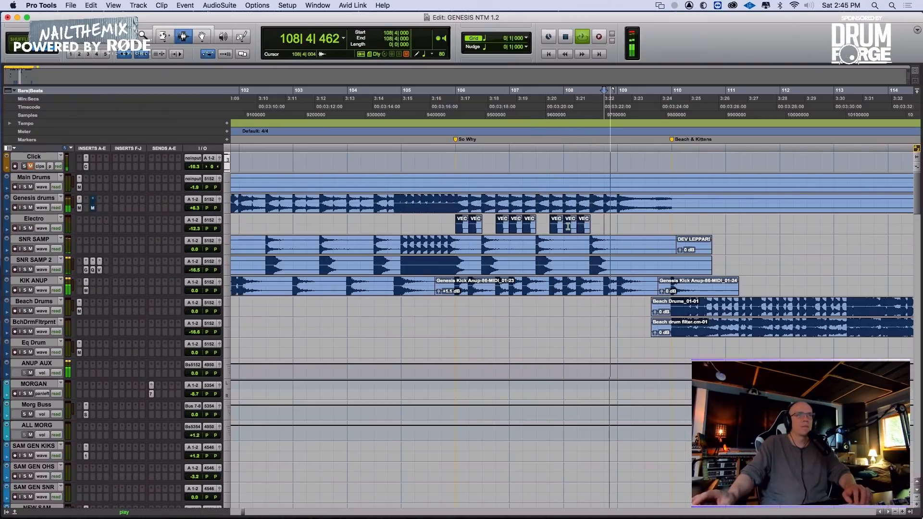
# Copy the two Electro clips from 108|1|000 to 108|3|000 to 108|4|000 and check the pattern from 105|4|000
pyautogui.moveTo(563, 221); pyautogui.dragTo(590, 222)
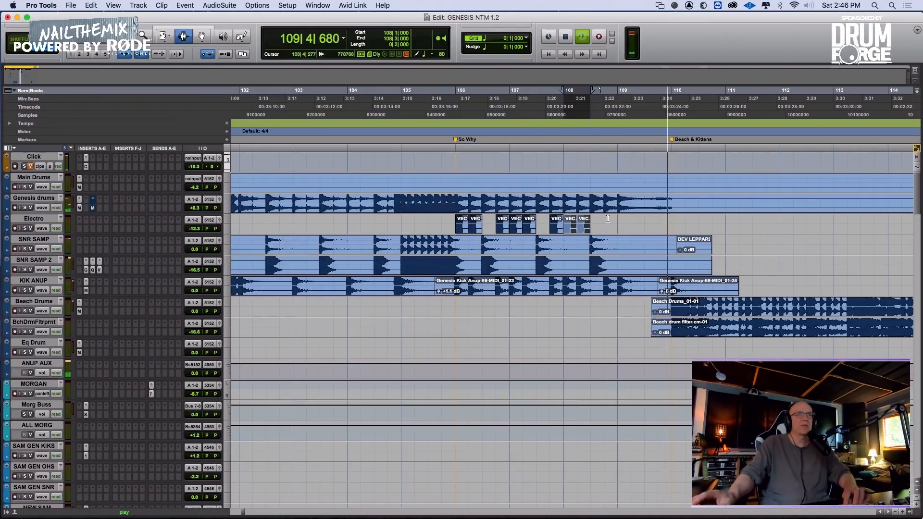
pyautogui.press('super+d')
pyautogui.click(441, 219)
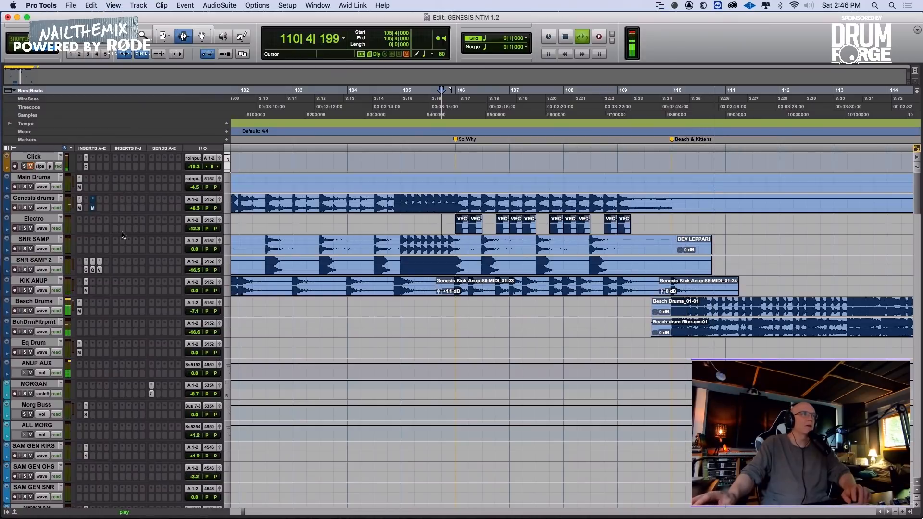
pyautogui.press('space')
pyautogui.press('space')
# Show Electro's volume automation, adjust it across the new clips from 105|4|000, and listen from 108|1|000
pyautogui.click(43, 228)
pyautogui.click(59, 237)
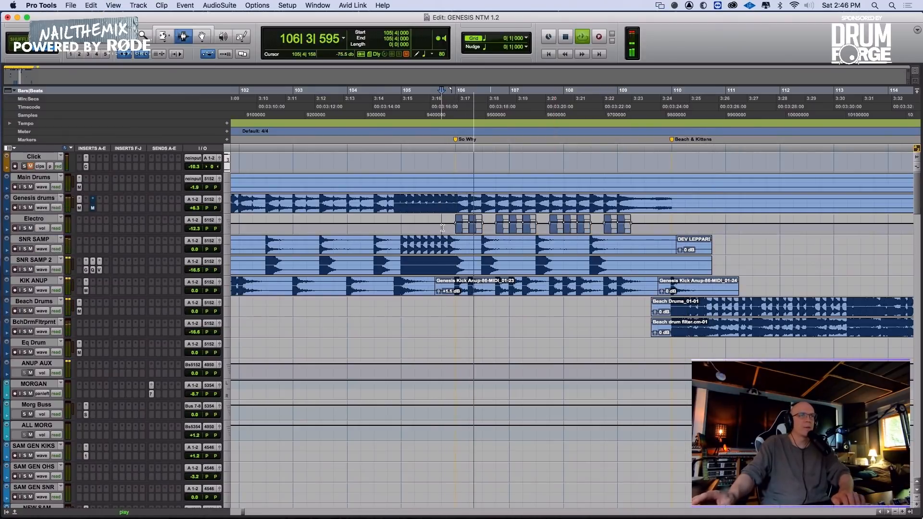
pyautogui.moveTo(442, 224); pyautogui.dragTo(626, 224)
pyautogui.click(562, 332)
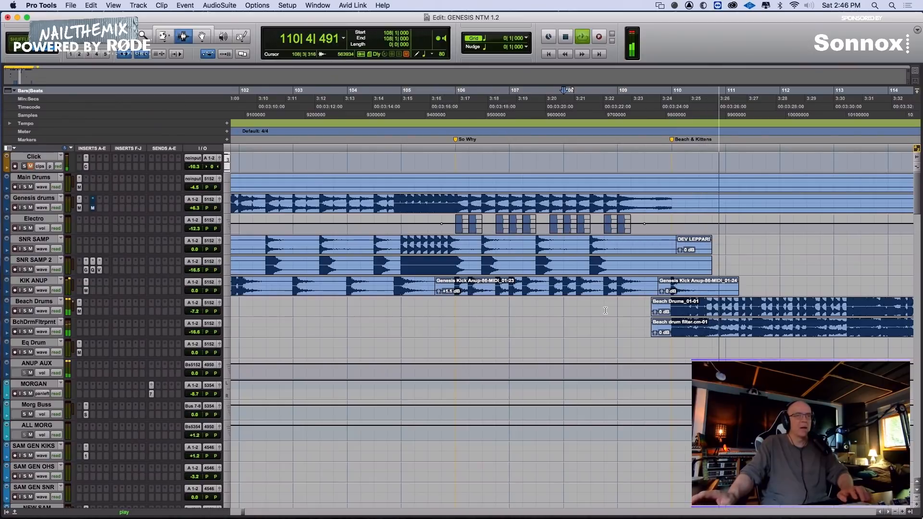
# Mute the EXPLOSIONS hit at the Beach & Kittens marker and listen to the transition from 107|2|000
pyautogui.press('r')
pyautogui.scroll(-10, 562, 332)
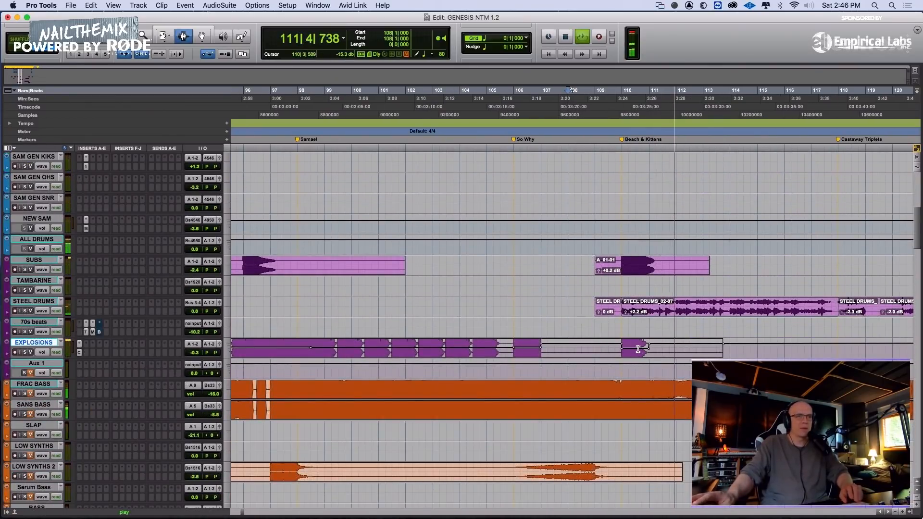
pyautogui.doubleClick(638, 348)
pyautogui.moveTo(597, 346); pyautogui.dragTo(676, 348)
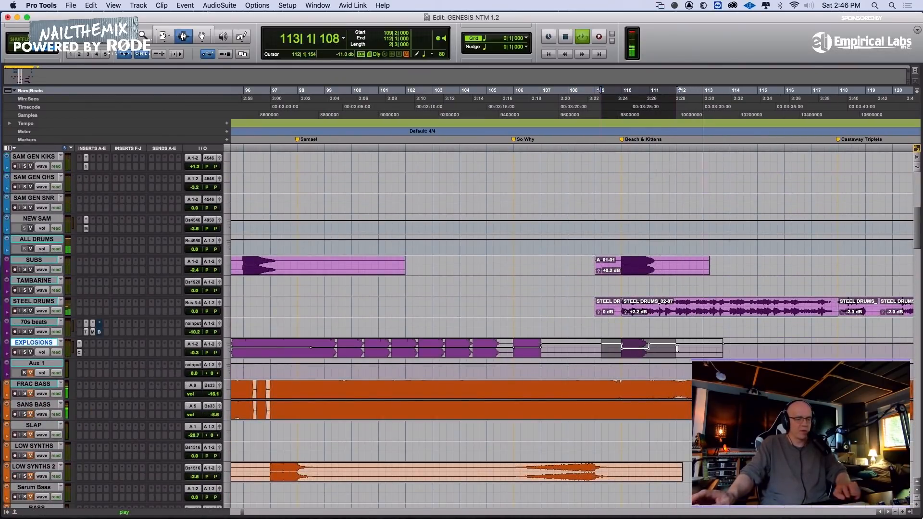
pyautogui.click(549, 312)
pyautogui.press('space')
pyautogui.press('space')
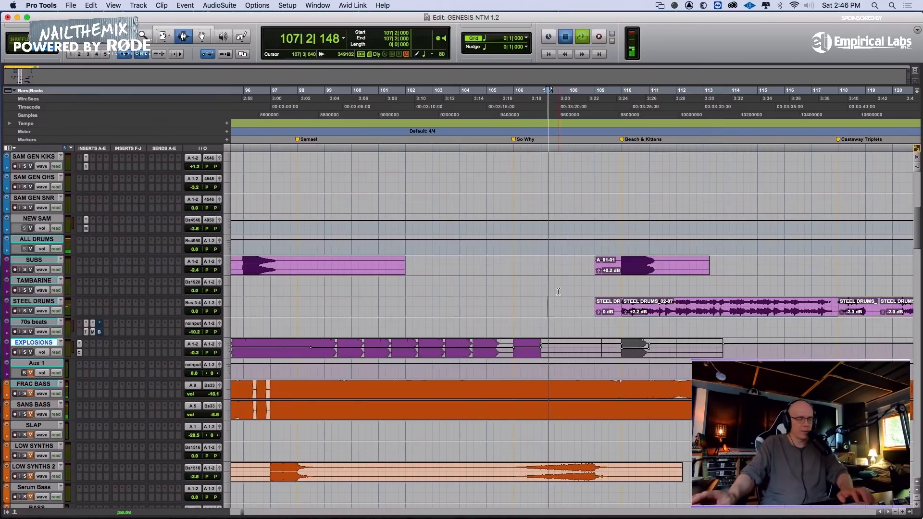
# Set the edit position to 95|3|000 on FRAC BASS and survey the percussion and bass tracks across the song
pyautogui.press('r')
pyautogui.scroll(-1, 424, 269)
pyautogui.scroll(-3, 418, 279)
pyautogui.click(402, 313)
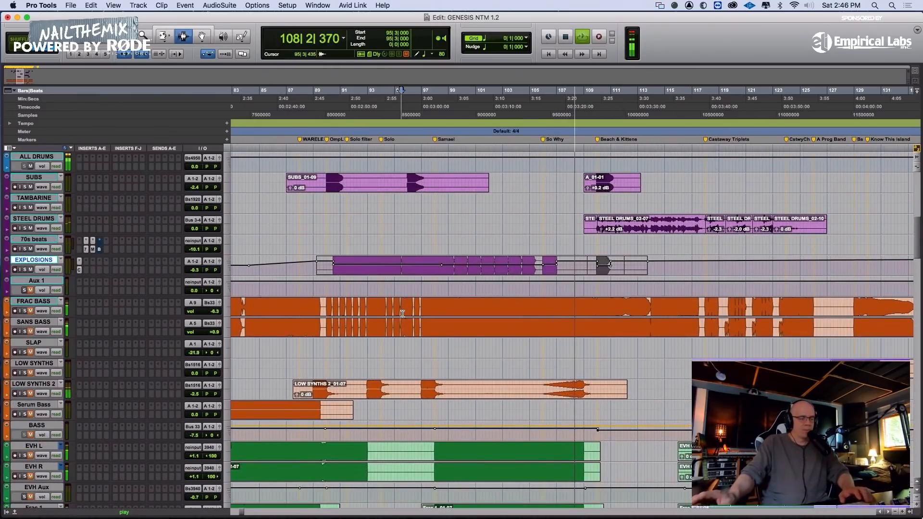
pyautogui.press('r')
pyautogui.press('r')
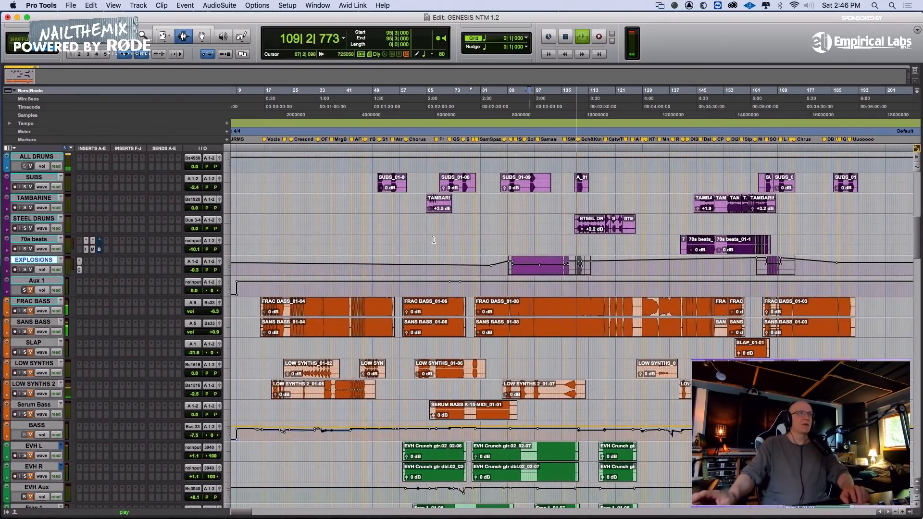